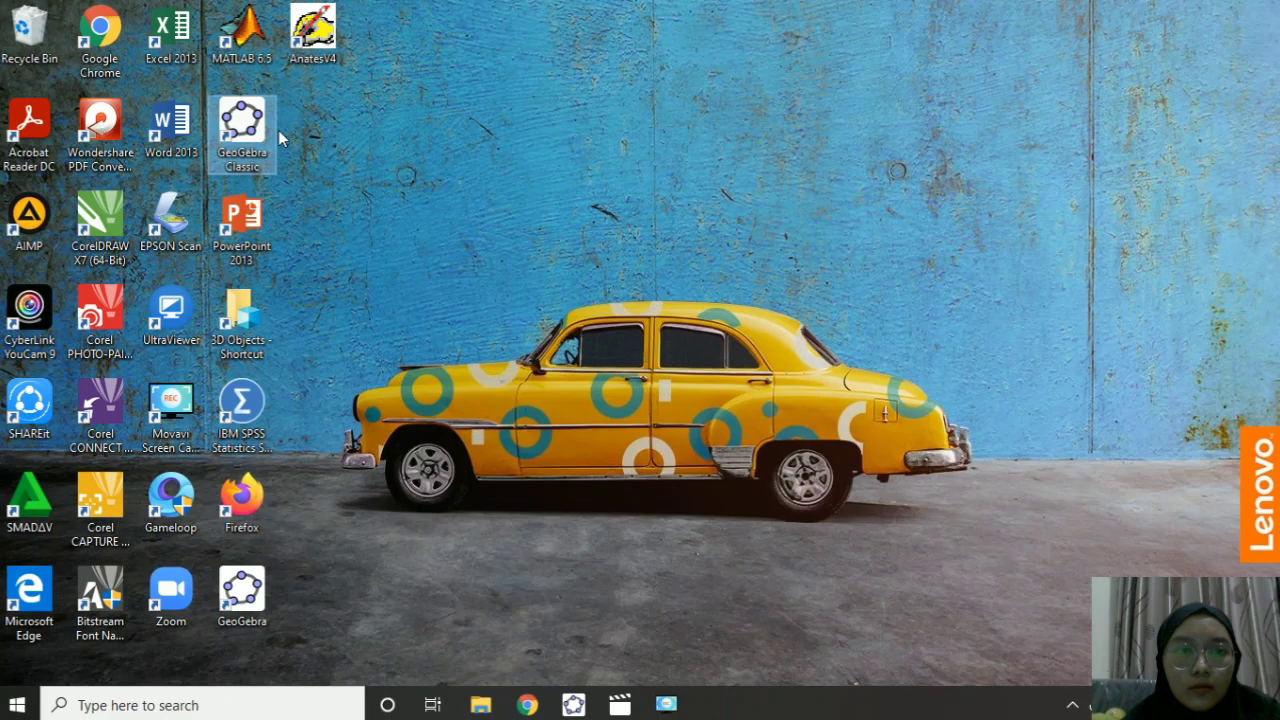
Open GeoGebra Classic in a maximized window and switch to the 3D Graphics view without the on-screen keyboard
double_click(258, 138)
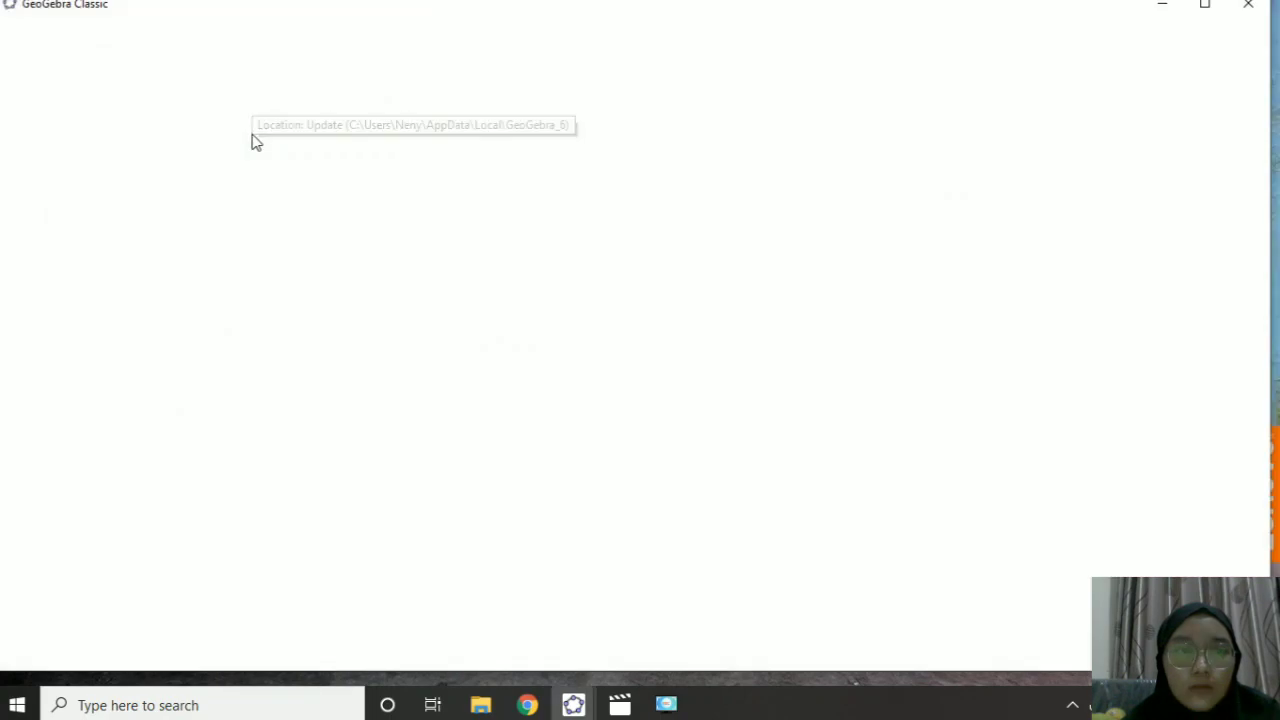
left_click(1204, 6)
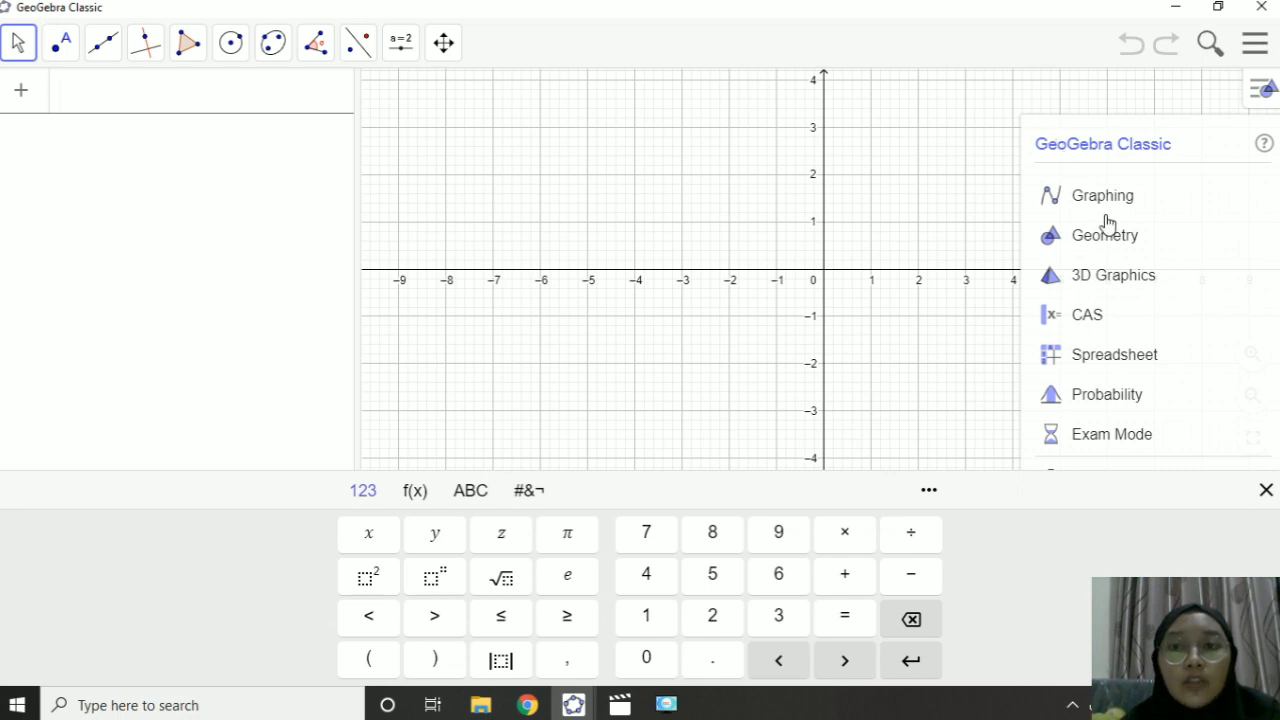
left_click(1134, 285)
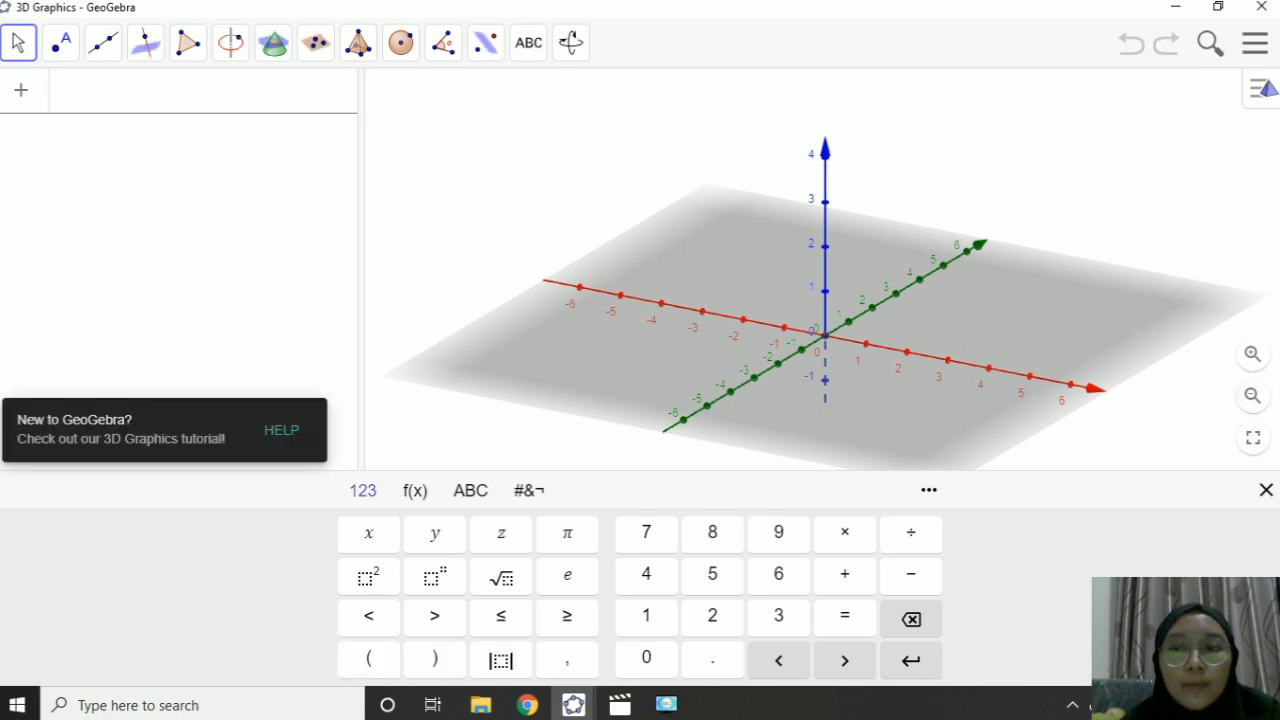
left_click(1266, 492)
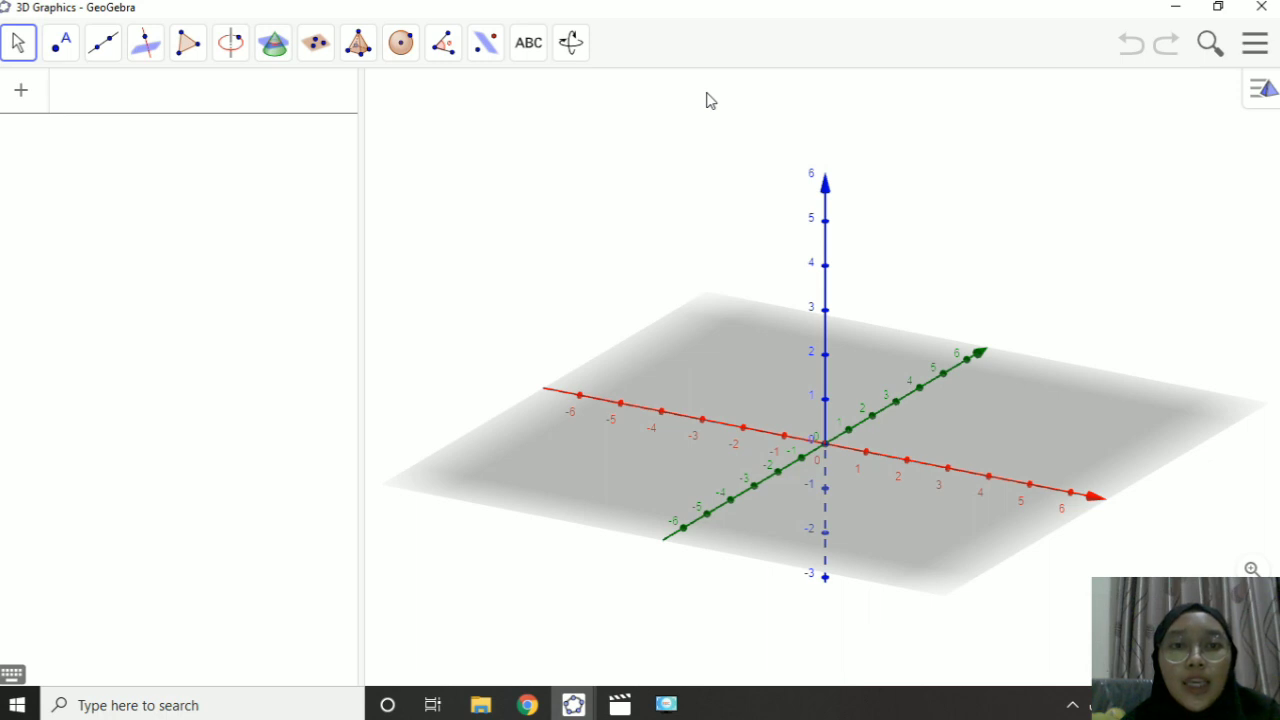
Insert the text "Pada kubus ABCD.EFGH memiliki panjang rusuk 4cm. T adalah pusat BCGF. Maka berapakah jarak titik A ke T?" above the axes
left_click(530, 44)
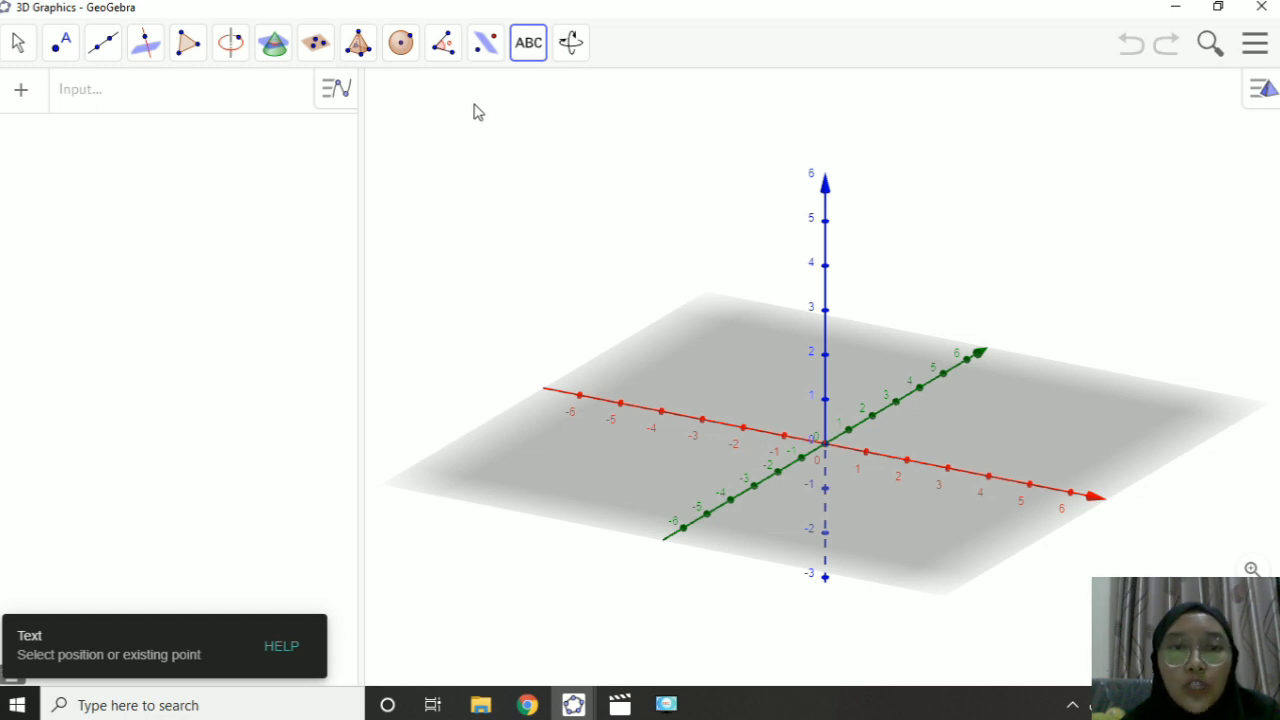
left_click(476, 111)
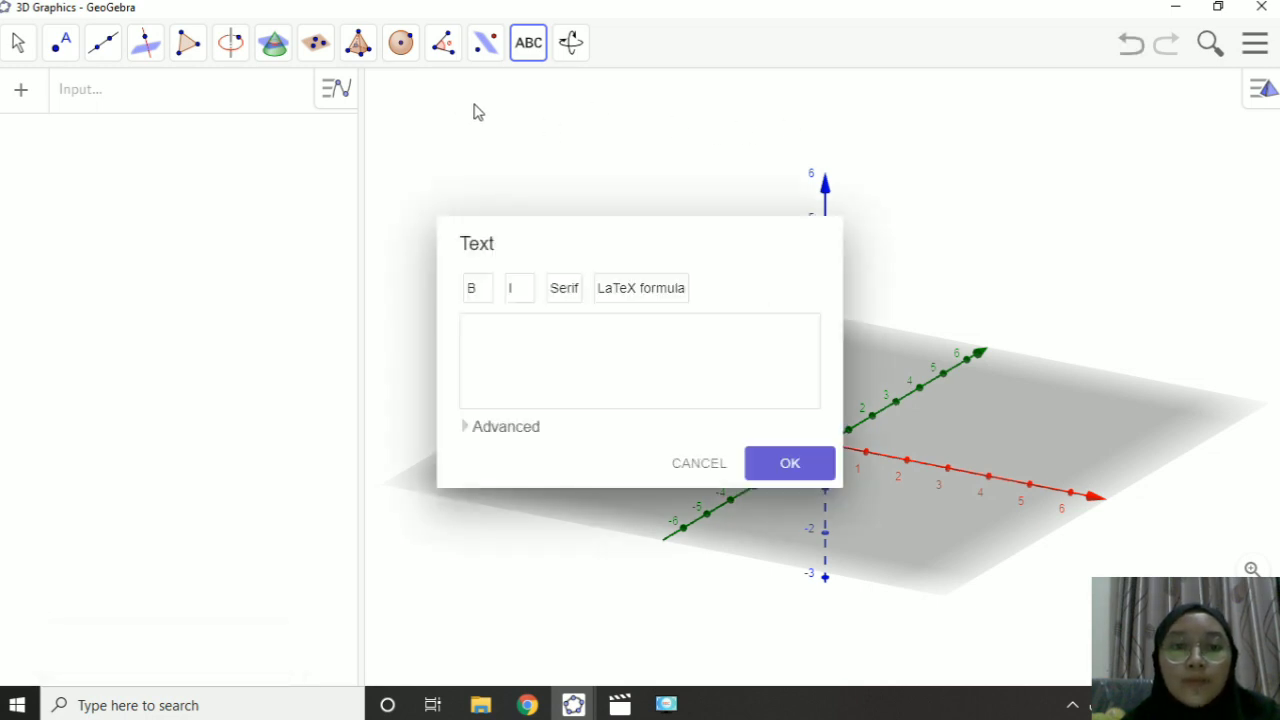
left_click(663, 349)
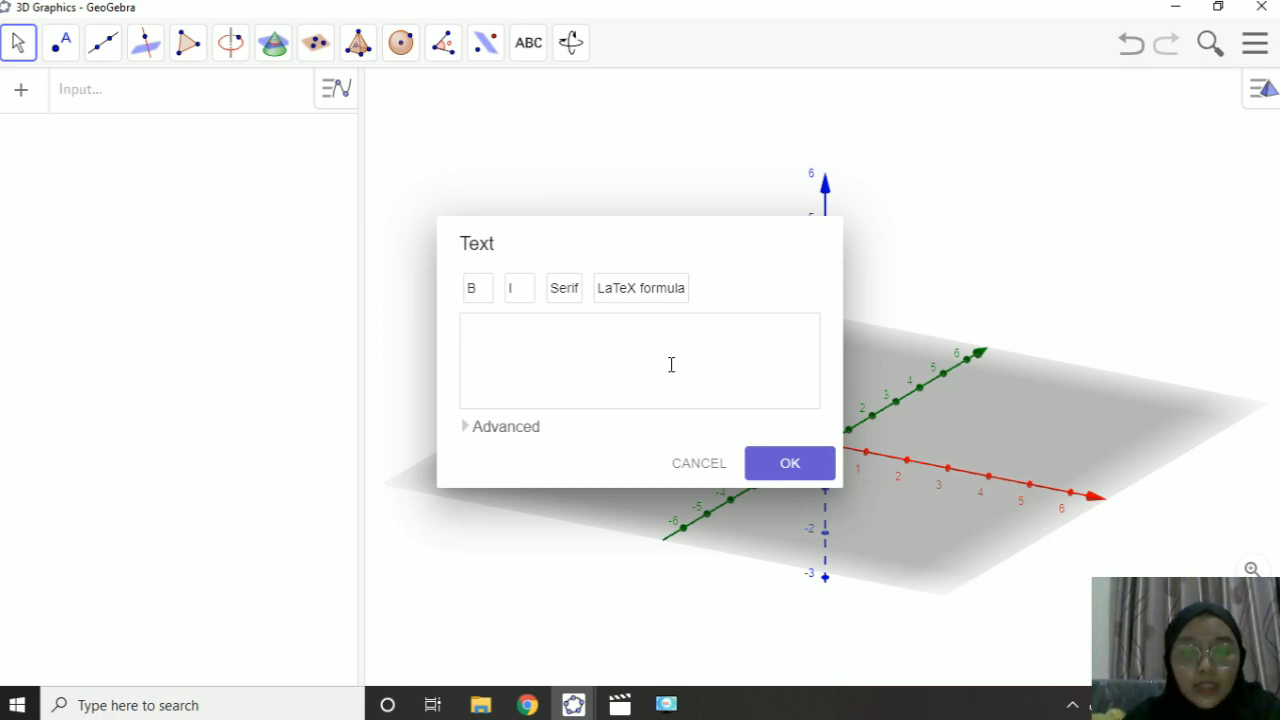
type("Pa")
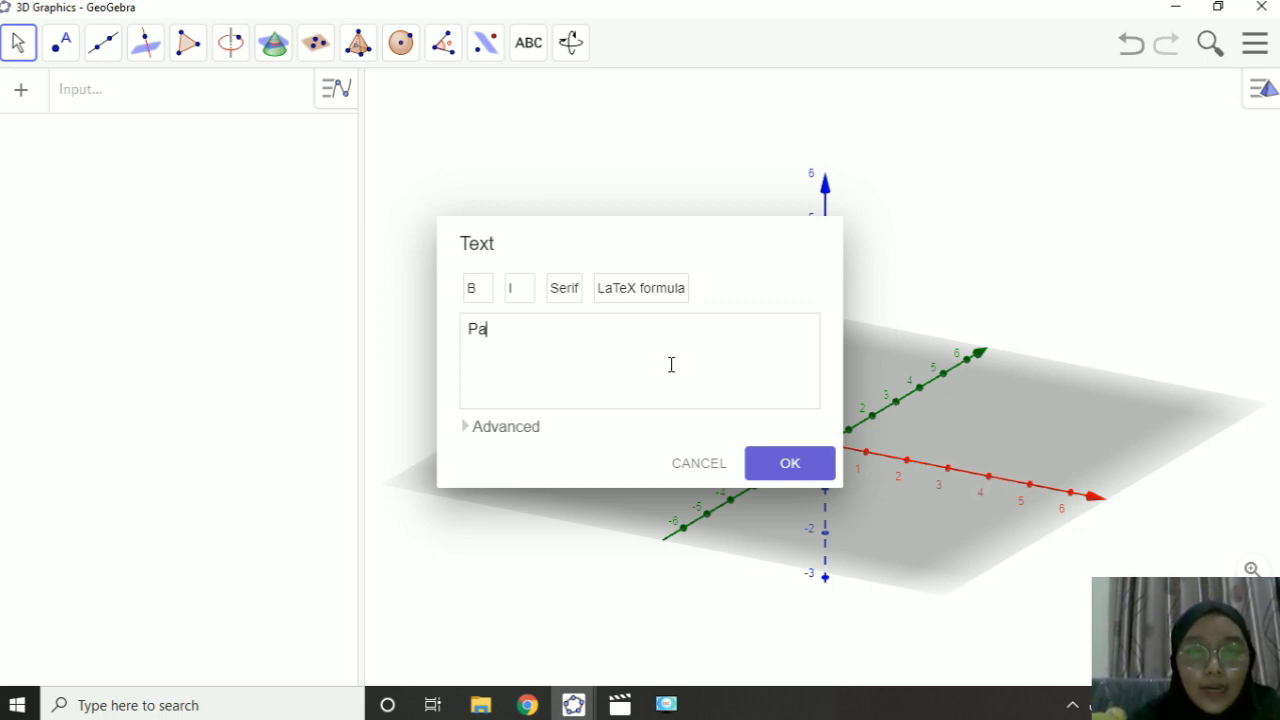
type("da kubus")
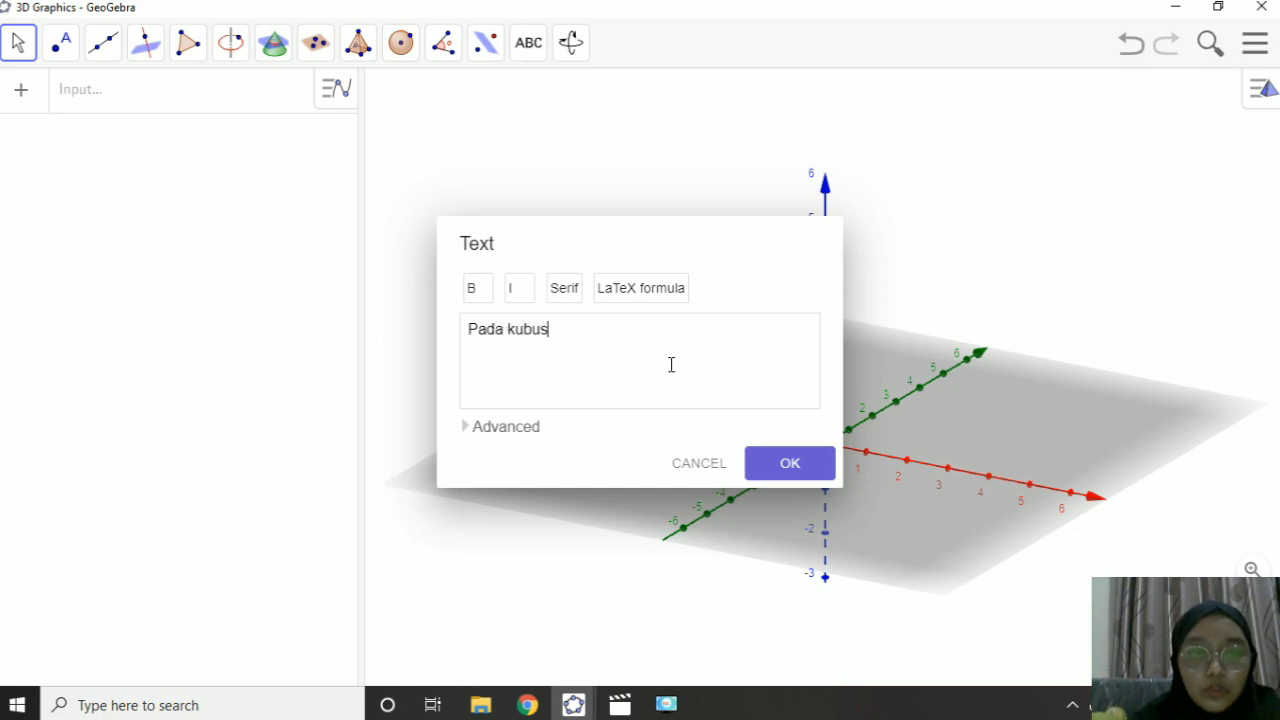
type(" ABCD")
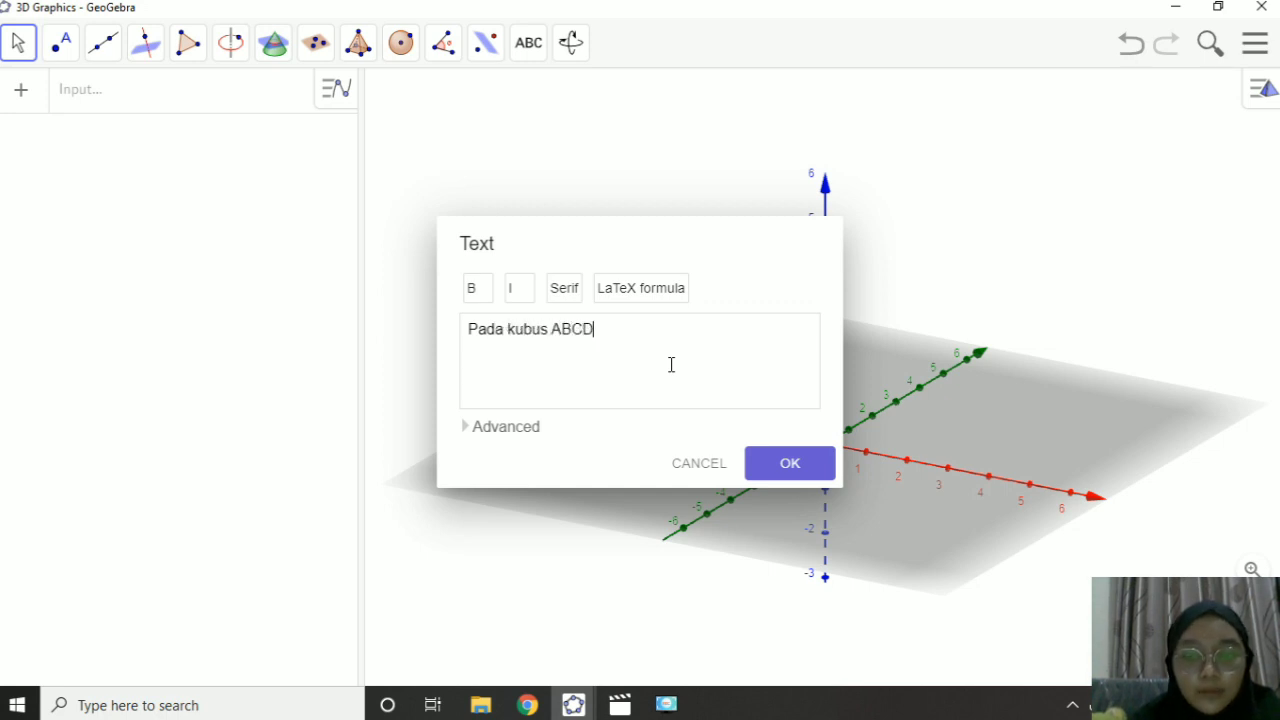
type(".EFGH")
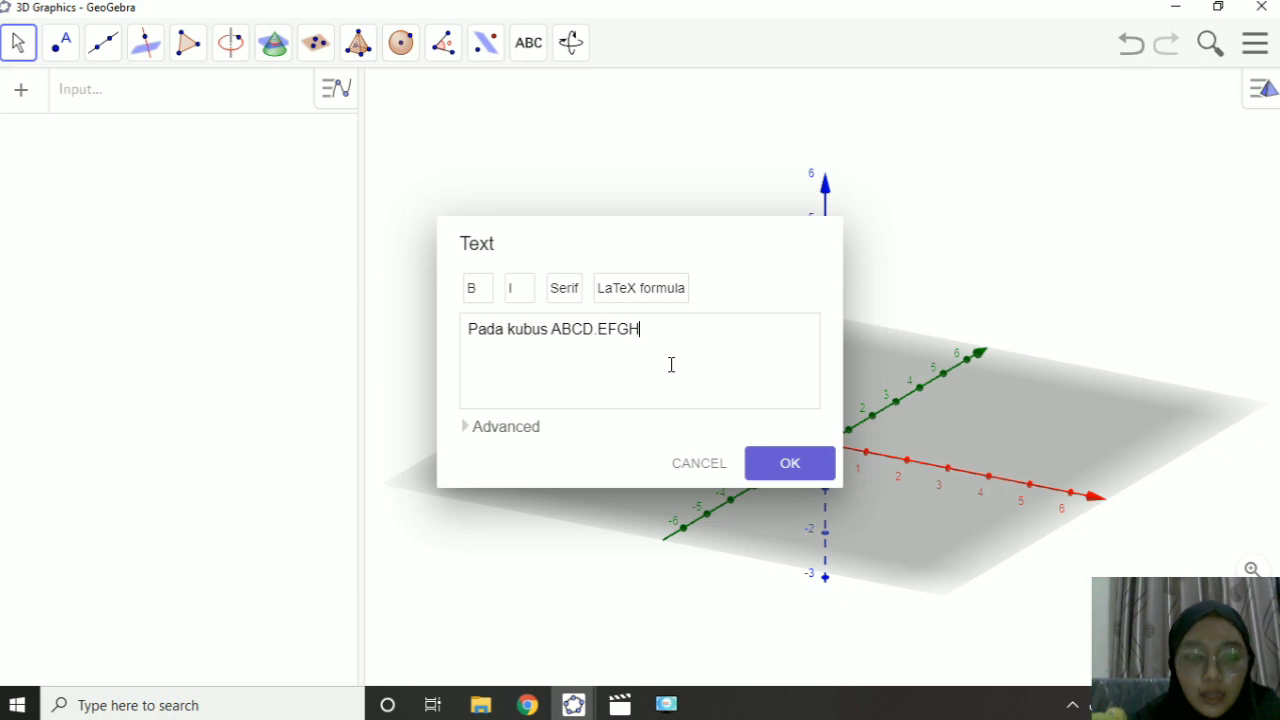
type(" memi")
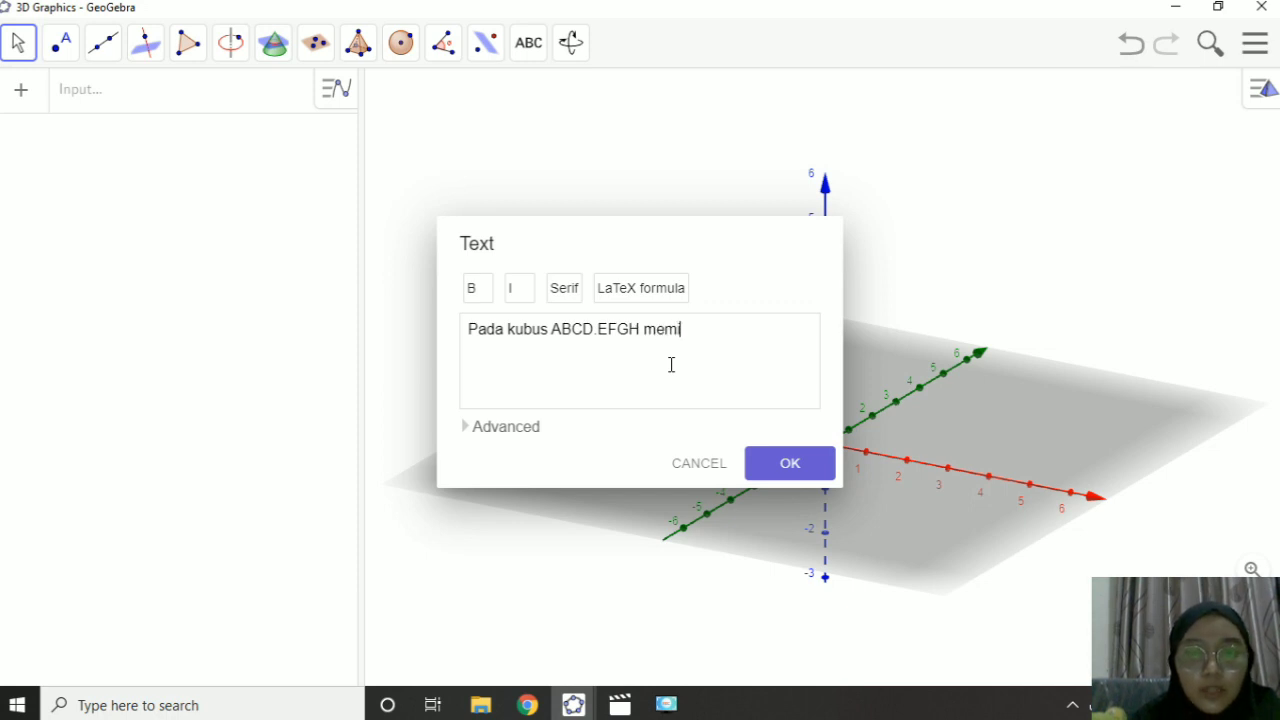
type("liki pa")
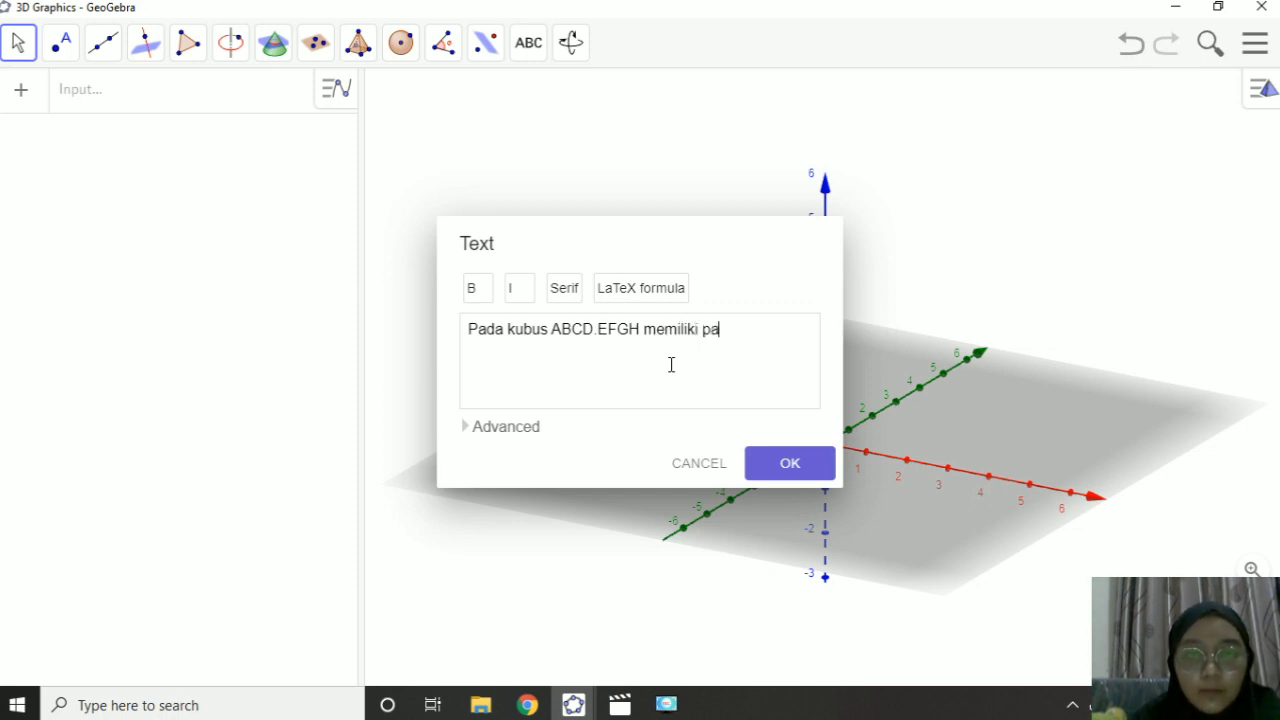
type("njang ru")
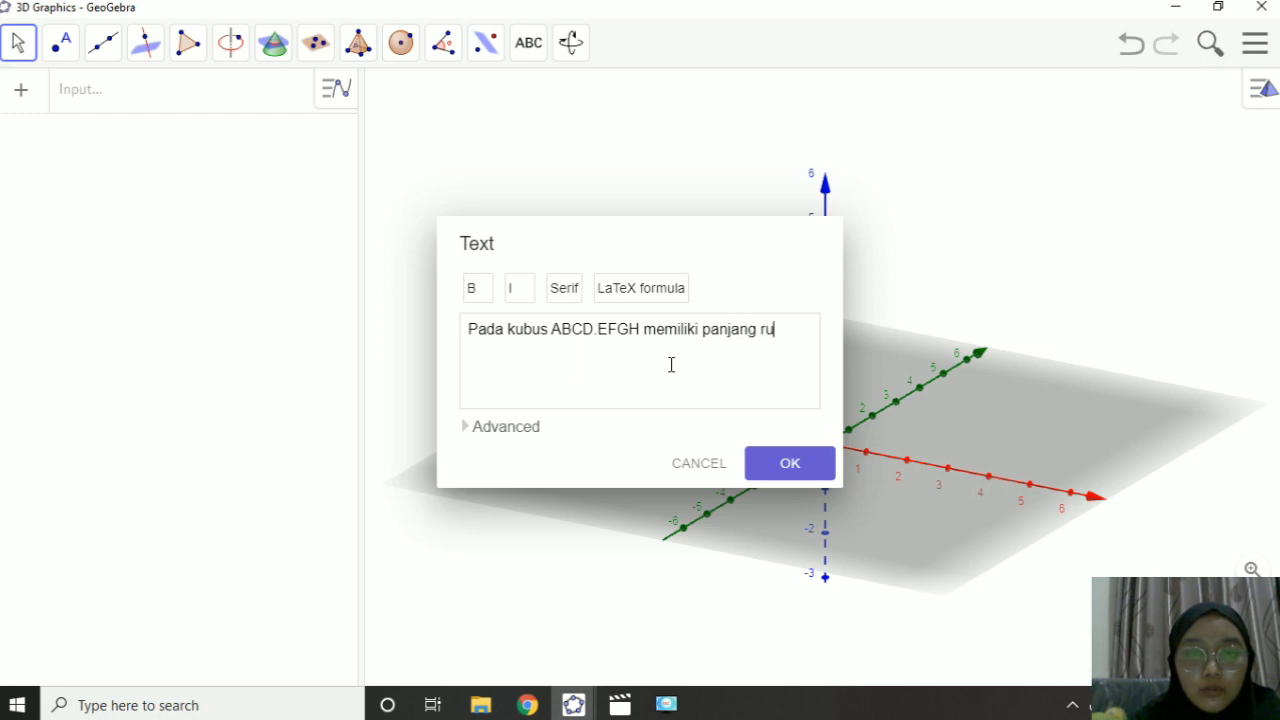
type("suk 4cm. ")
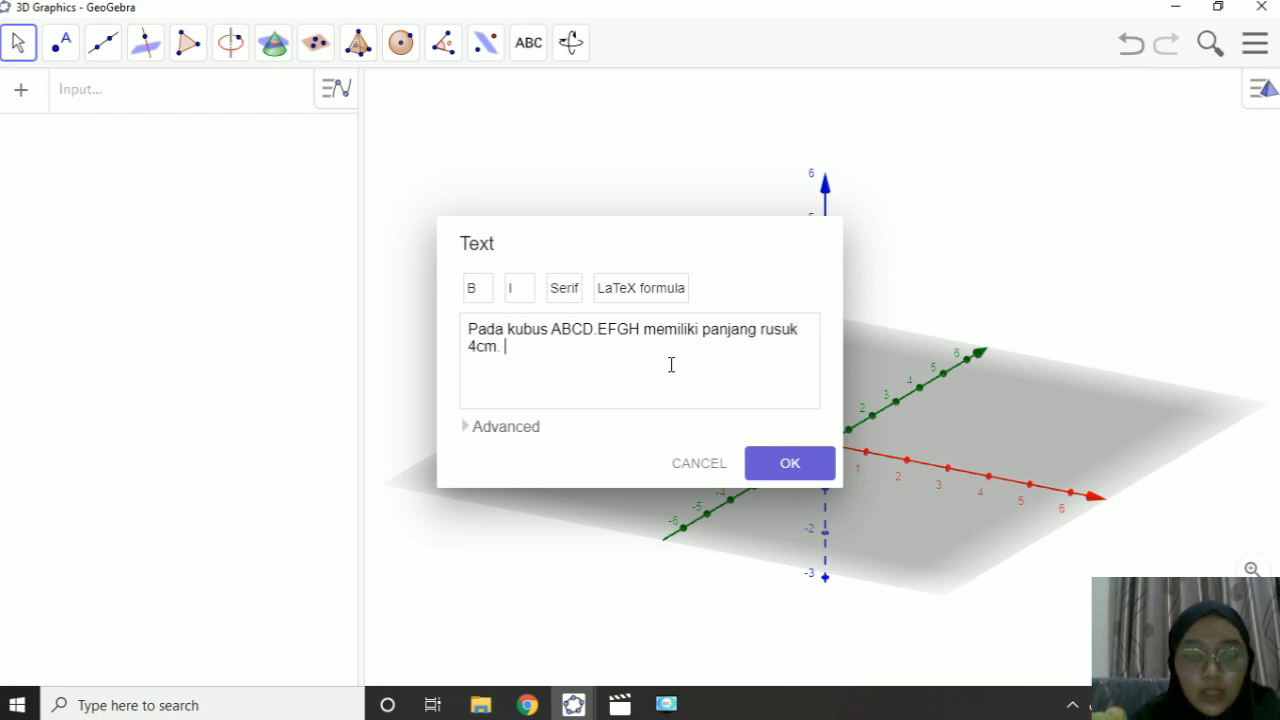
type("T ada ")
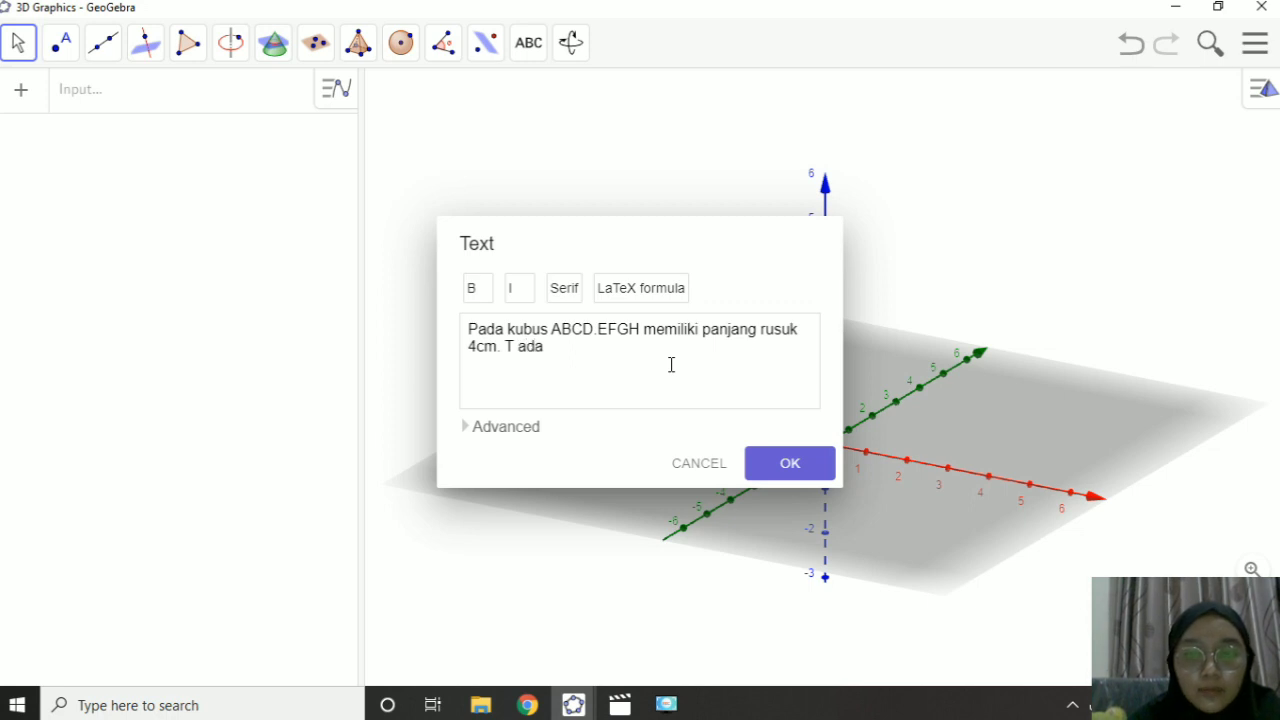
type("lah pusa")
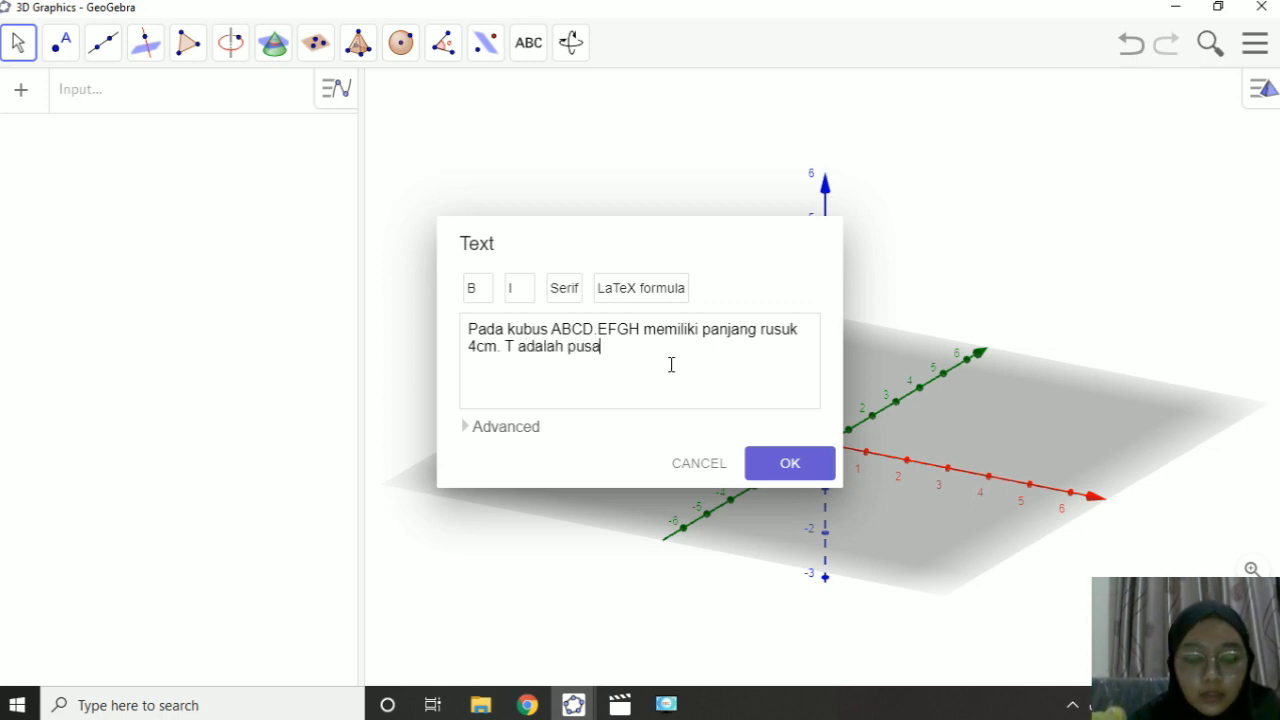
type("t BCG")
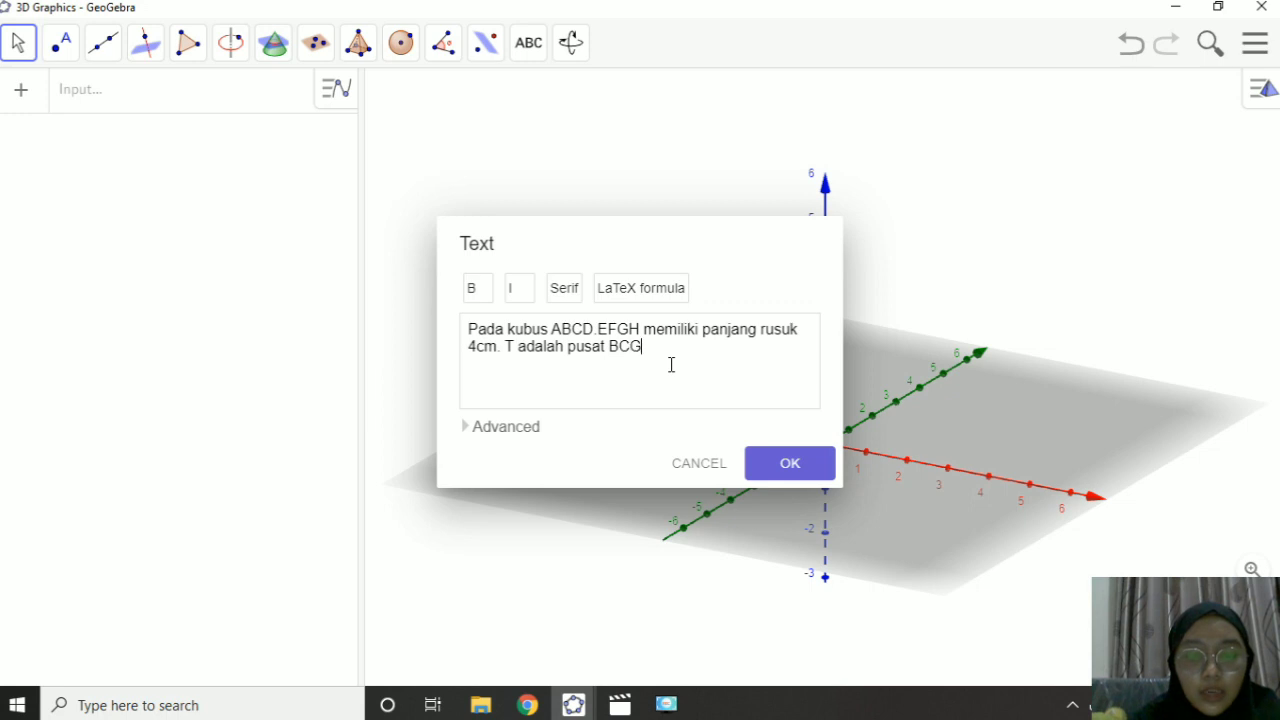
type("F")
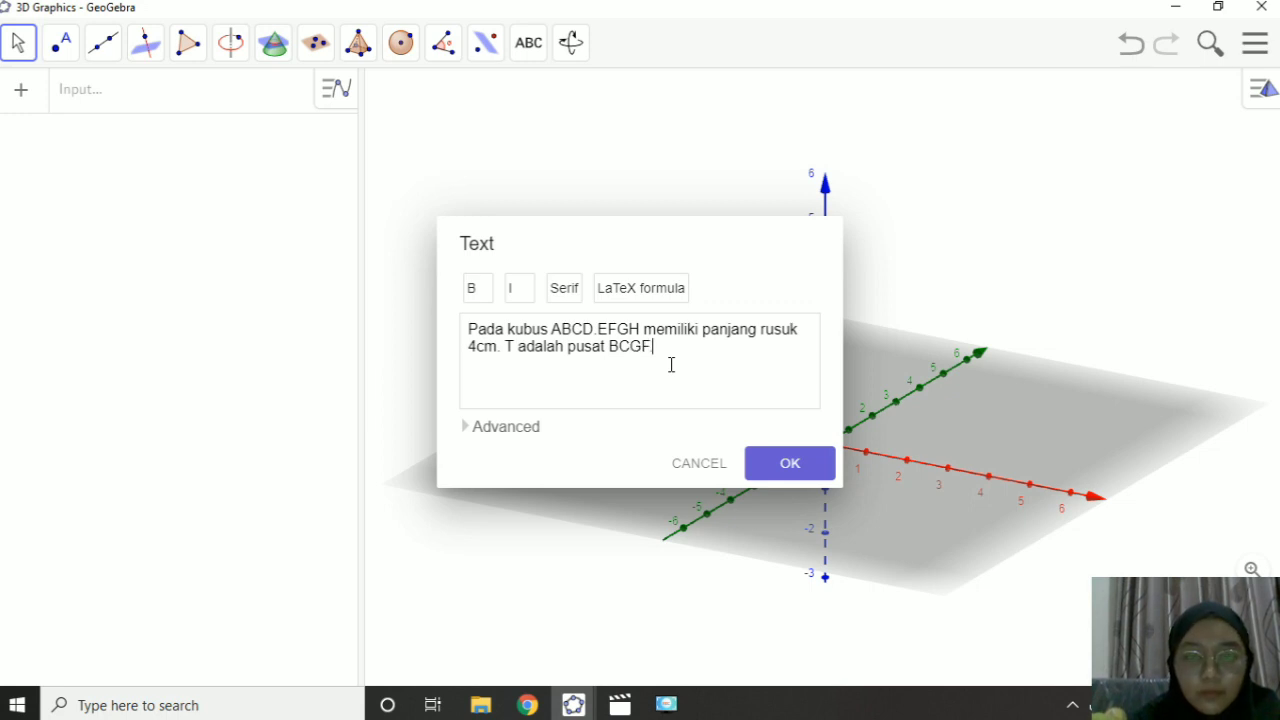
type(". Maka b")
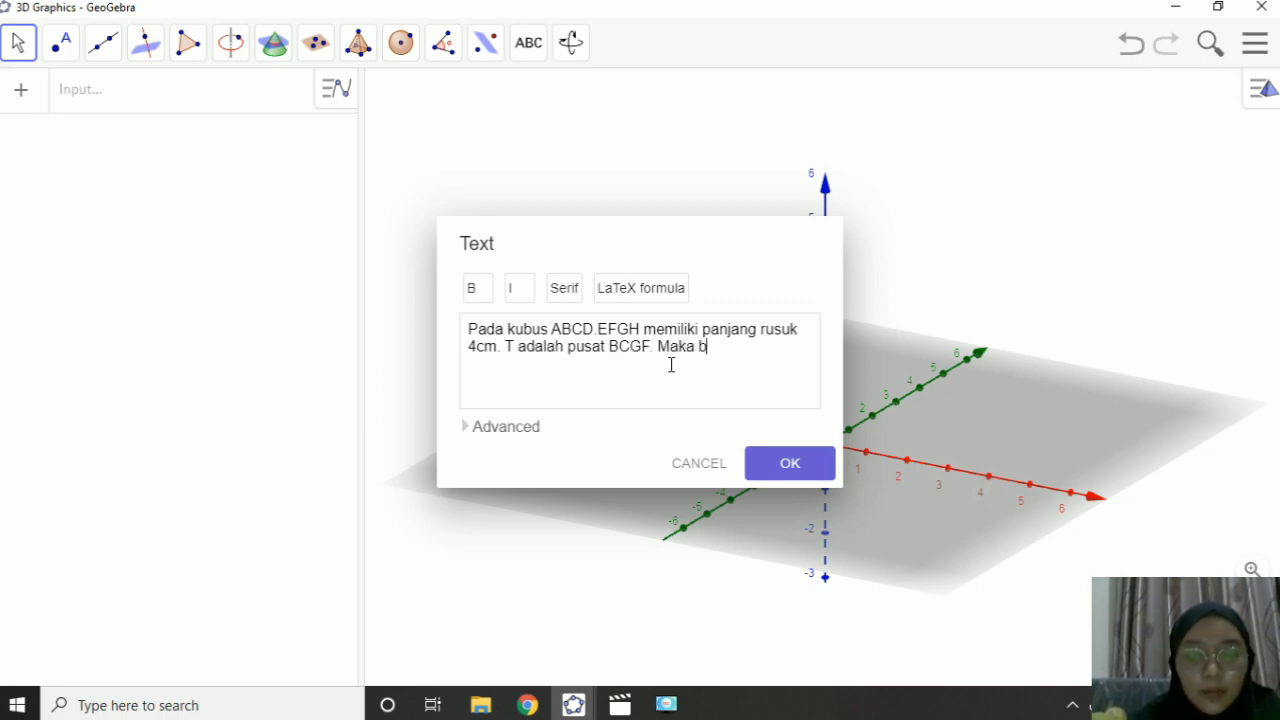
type("erapakah ")
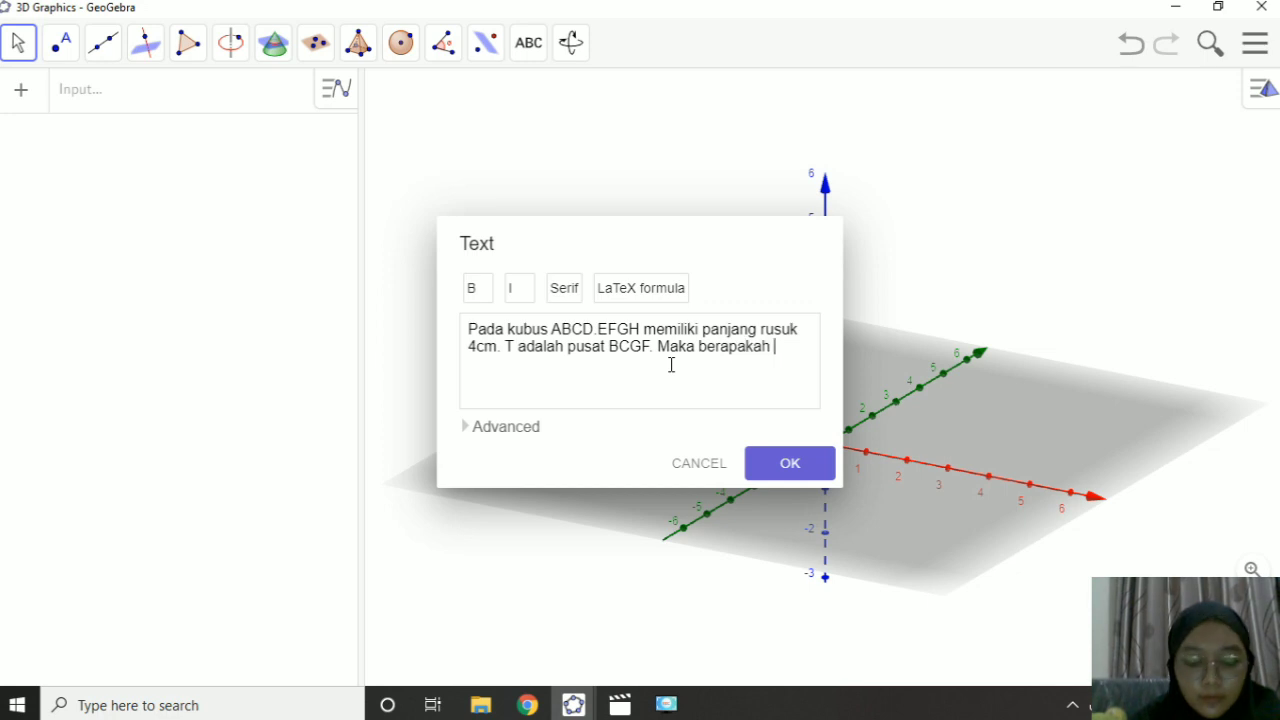
type("ja")
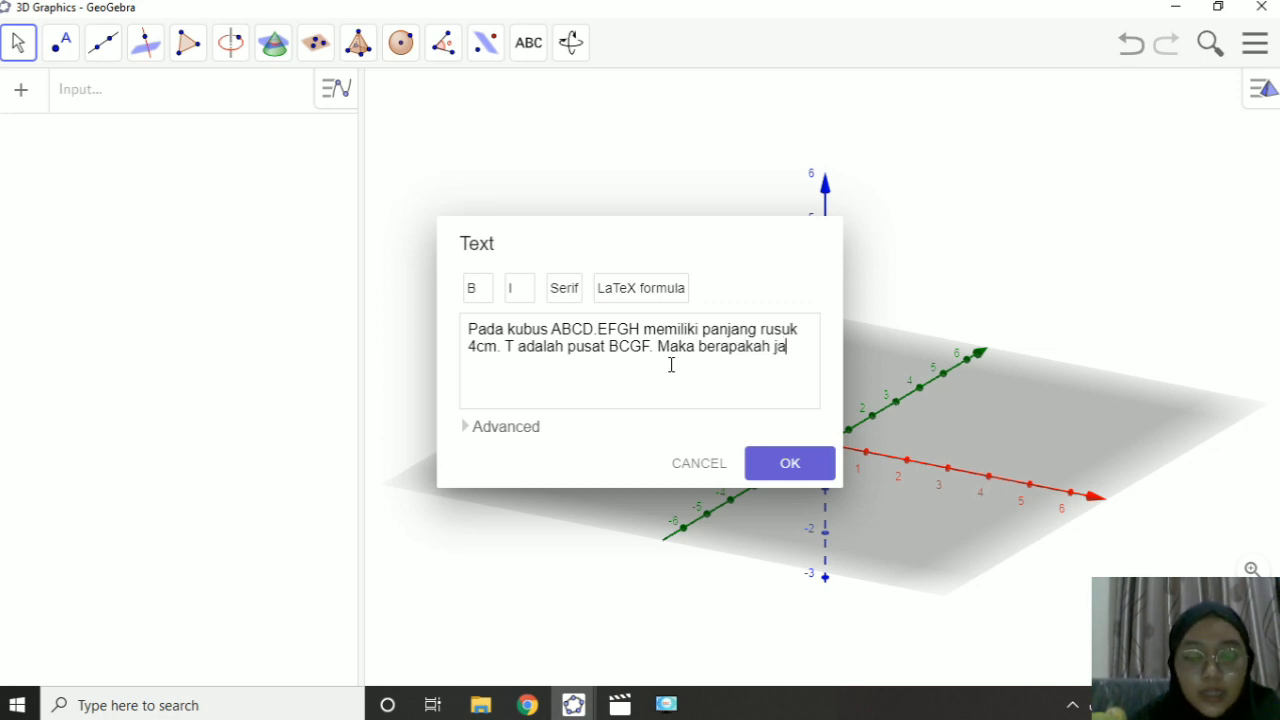
type("rak tit")
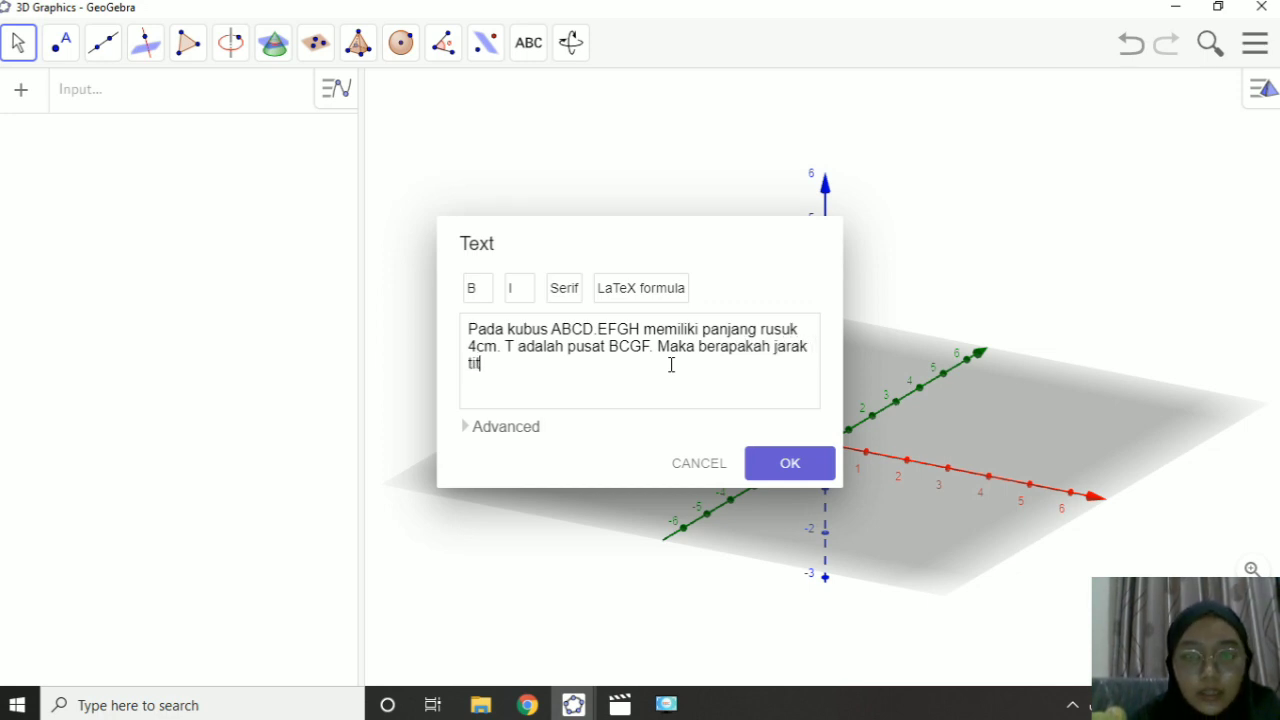
type("ik A")
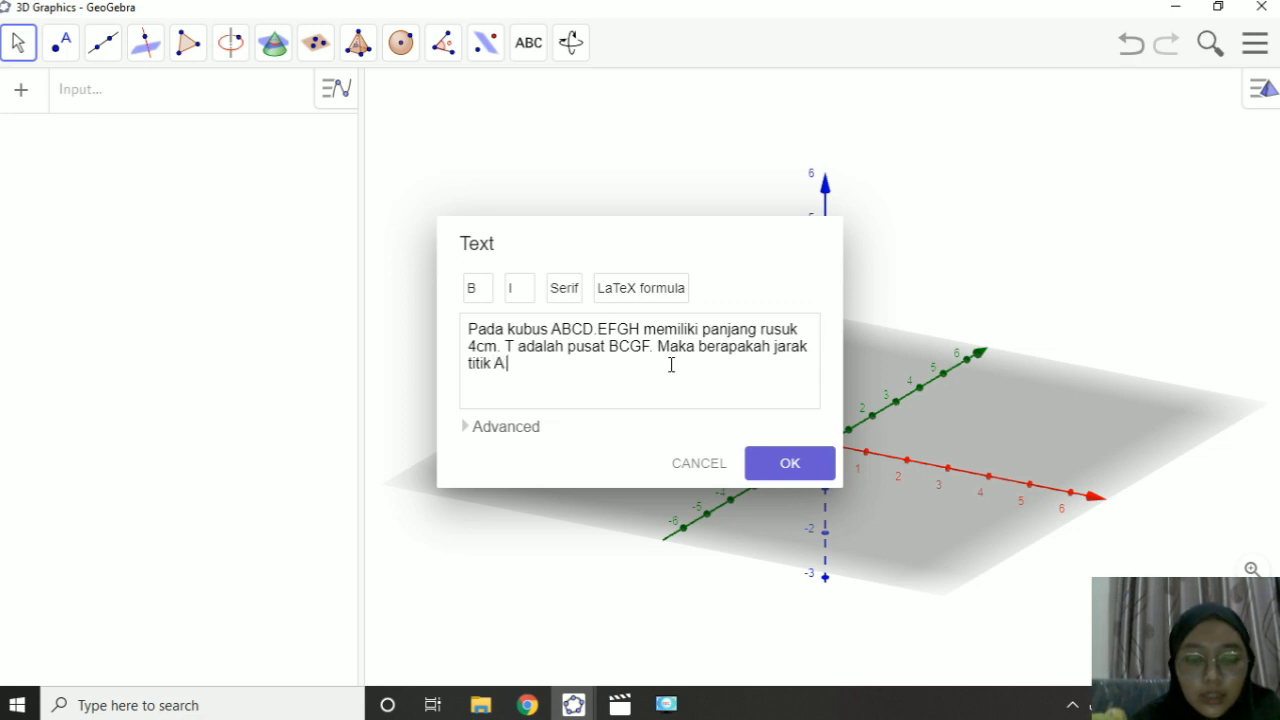
type(" ke T?")
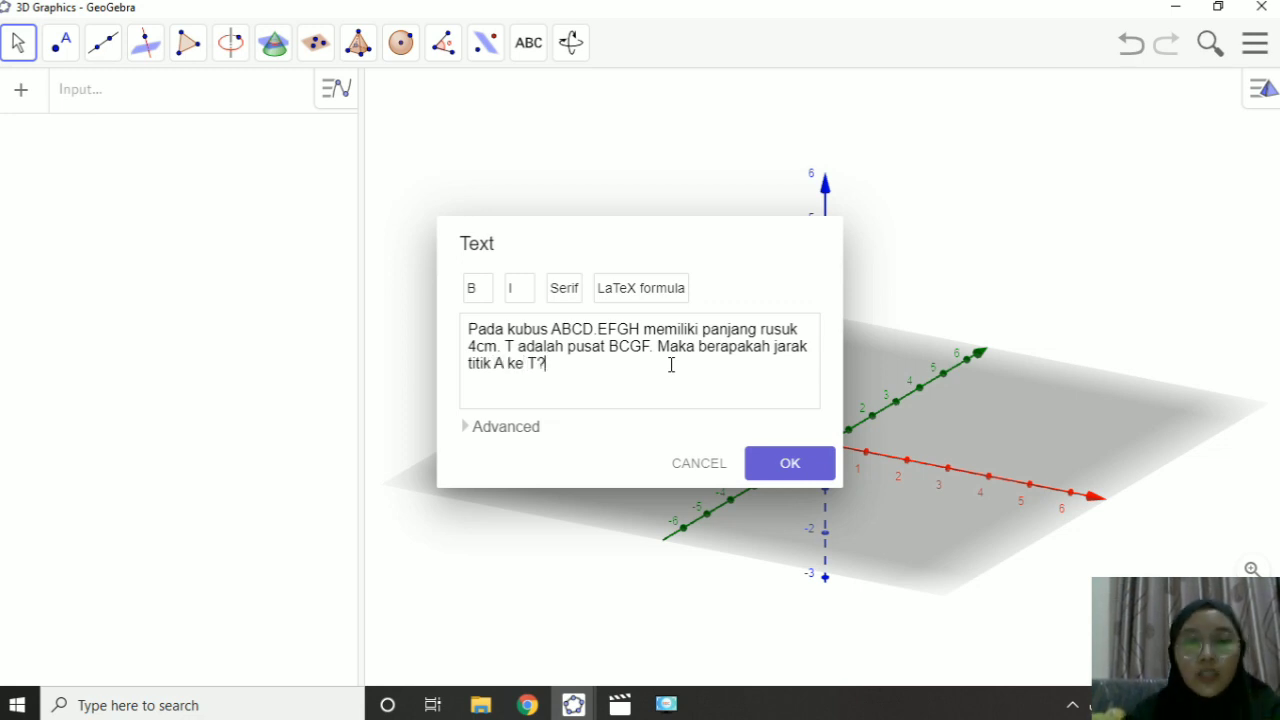
left_click(788, 464)
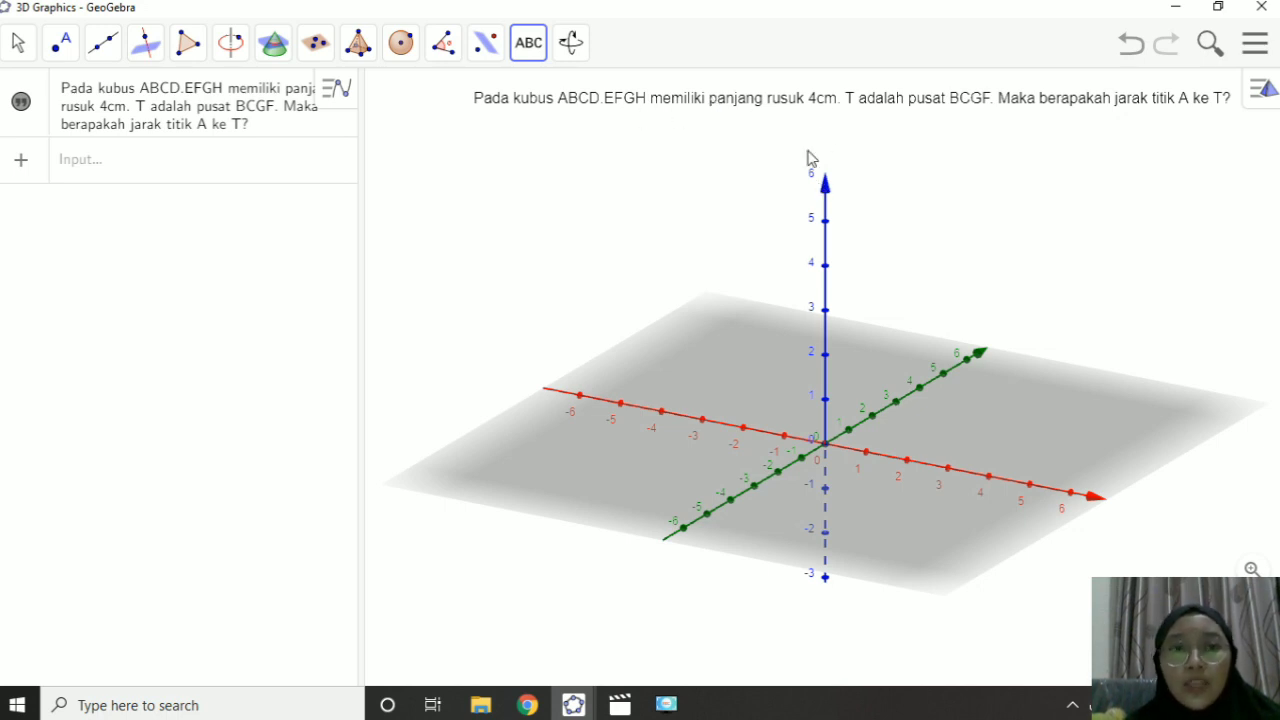
Create a cube with base edge AB running from the origin to (4, 0, 0) on the x-axis
left_click(359, 45)
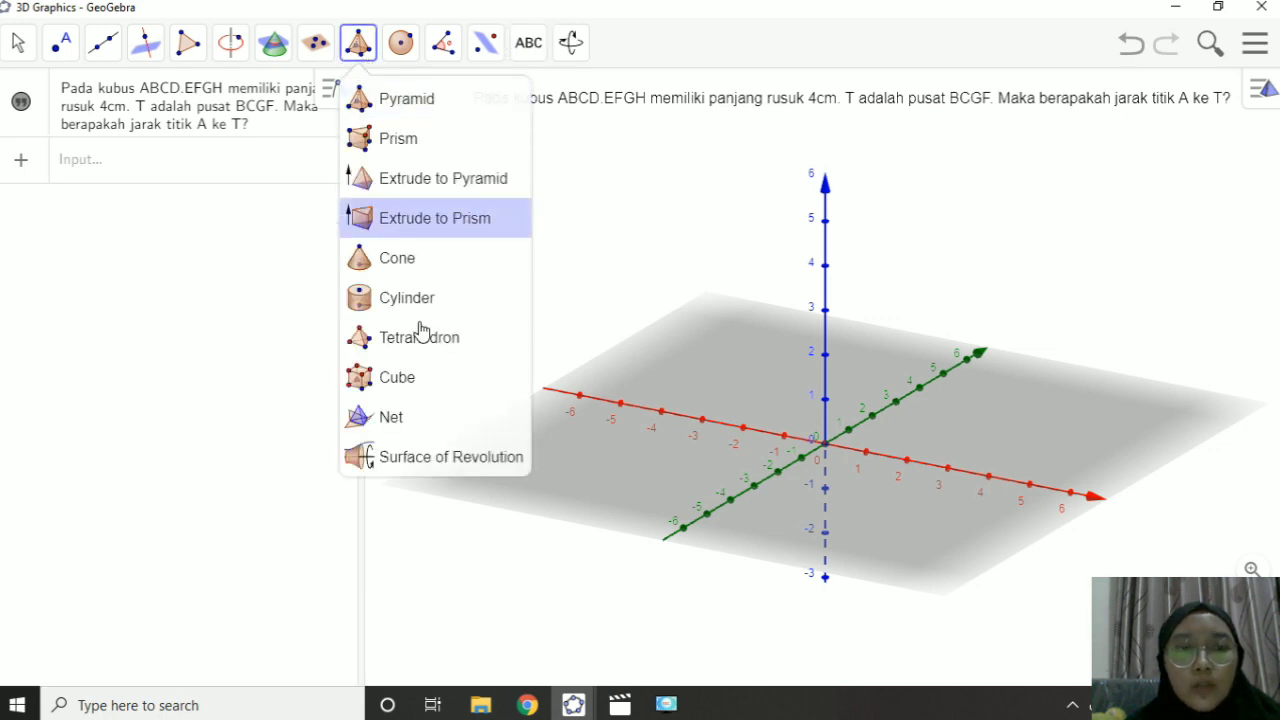
left_click(434, 378)
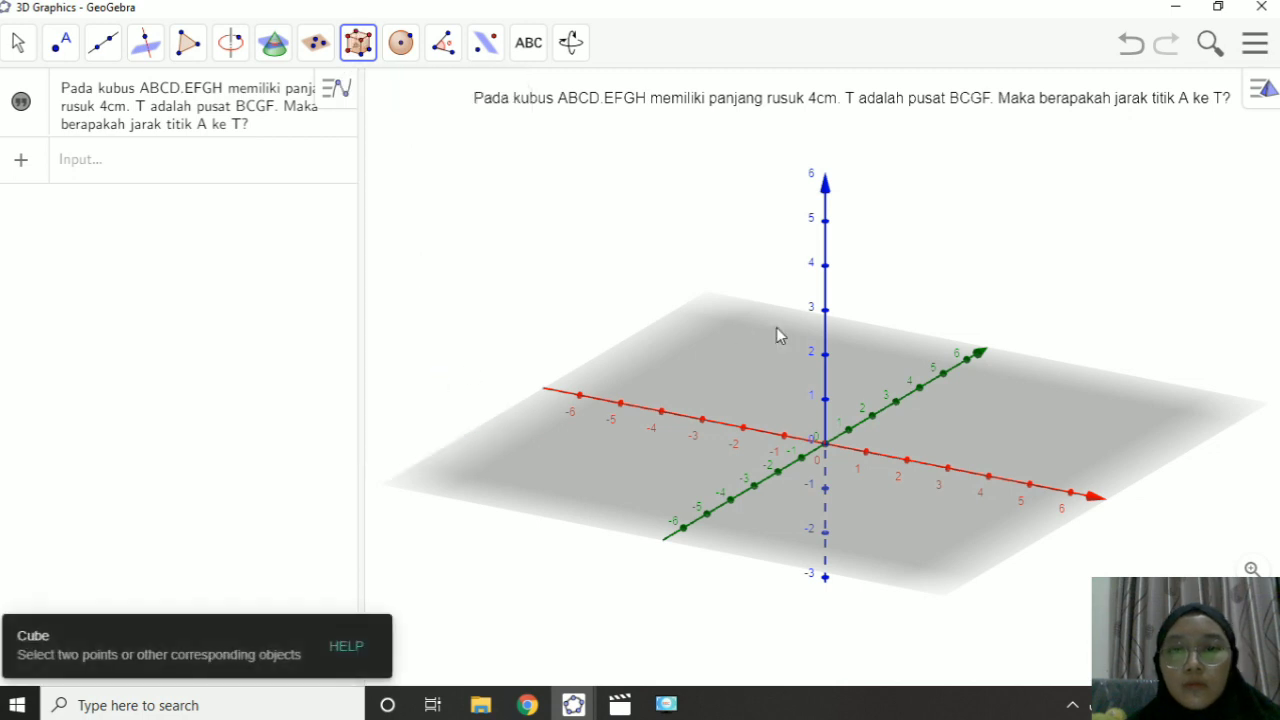
left_click(824, 442)
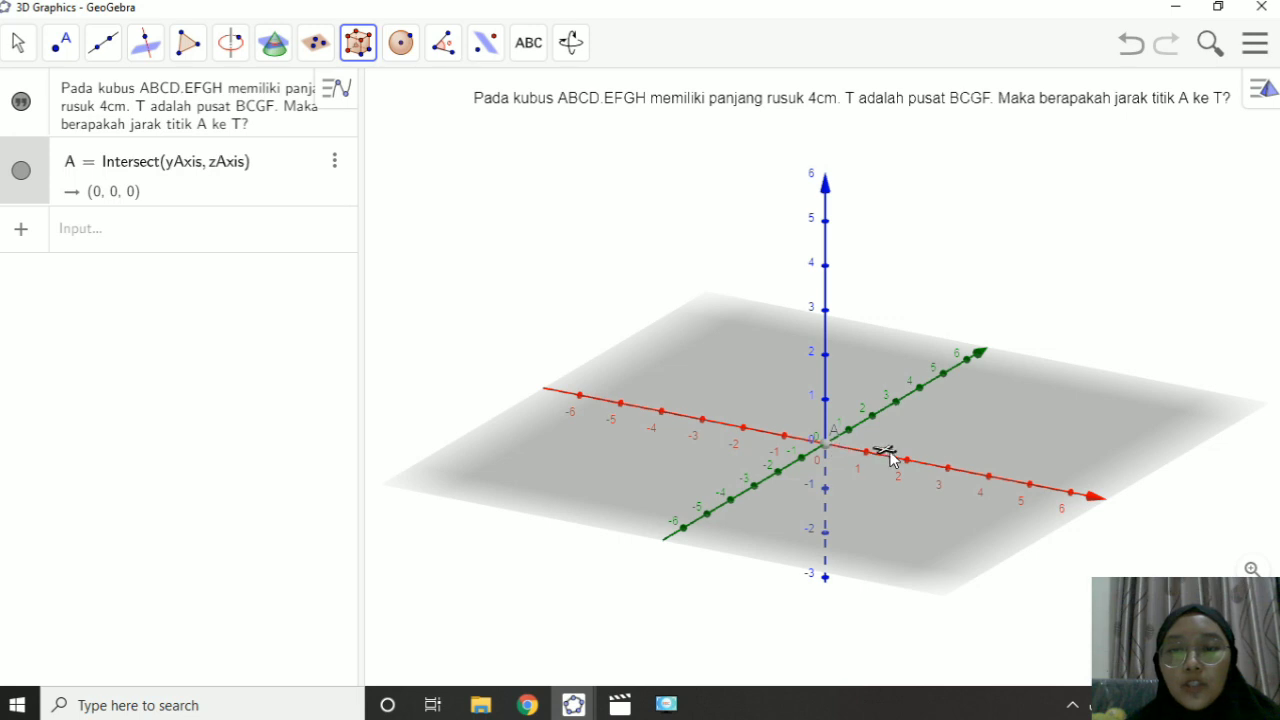
left_click(989, 479)
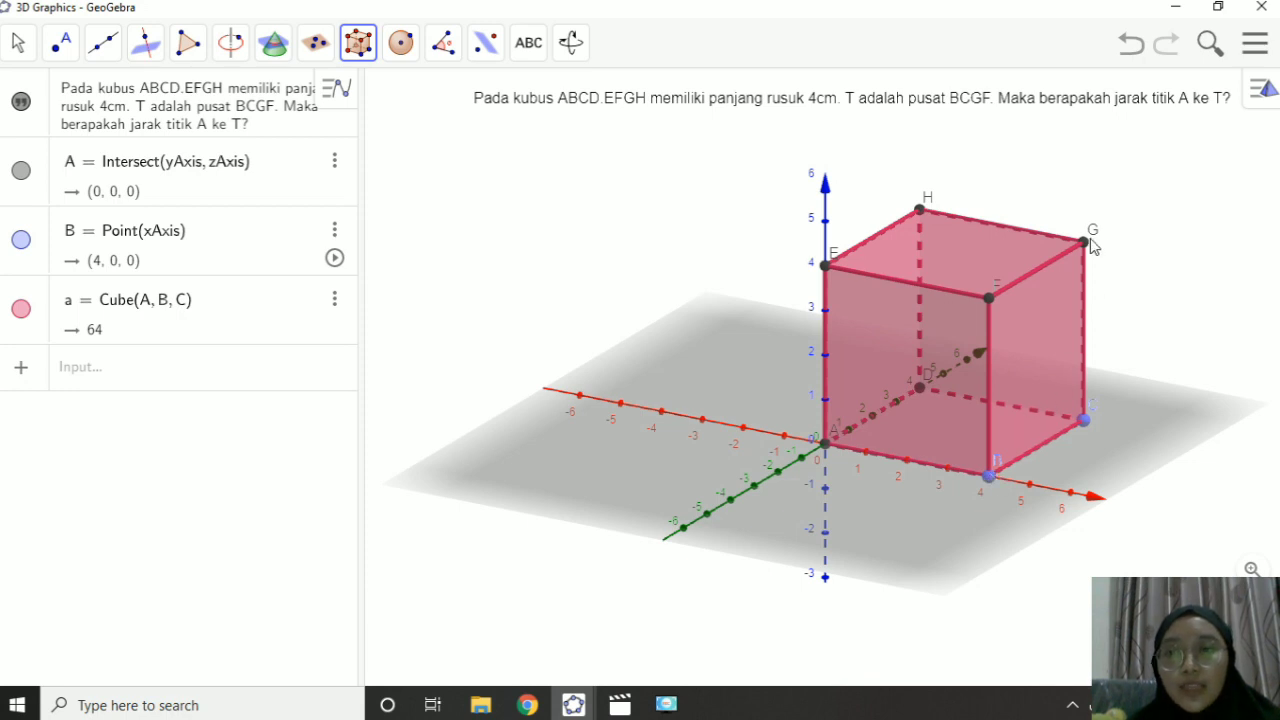
Construct the midpoint of cube vertices B and G as the center of face BCGF
left_click(104, 45)
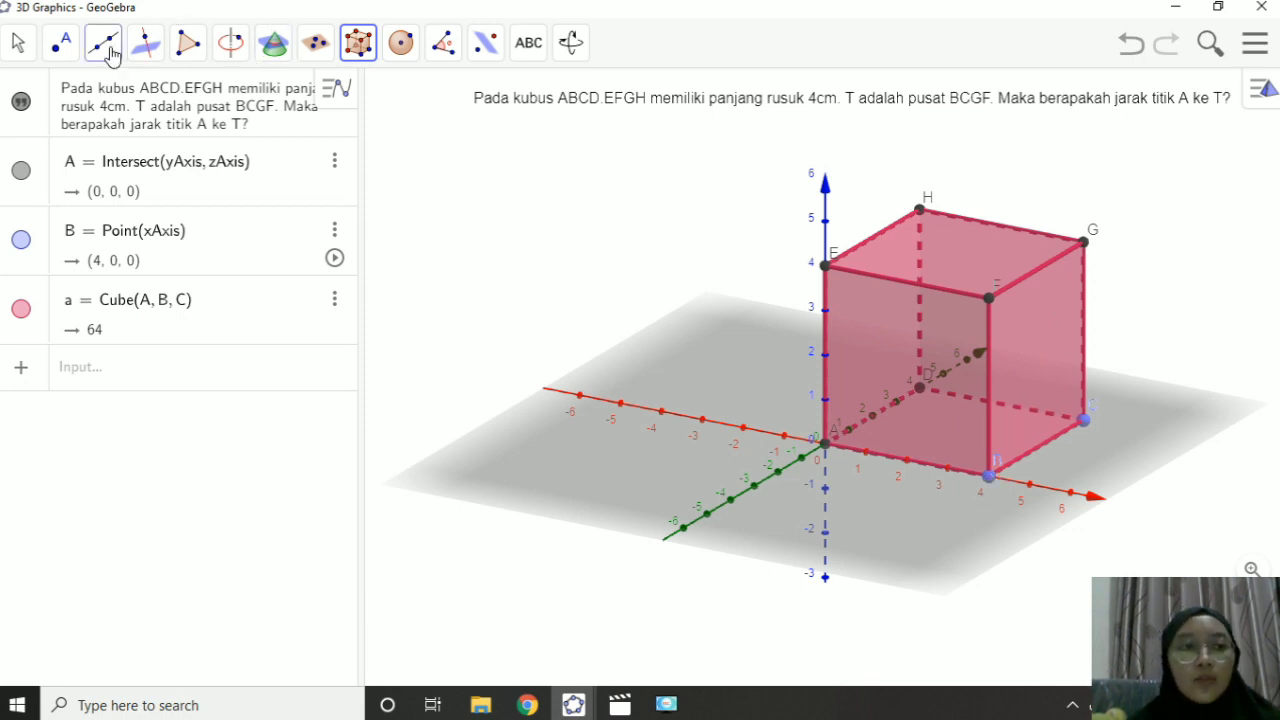
mouse_move(130, 50)
mouse_move(60, 42)
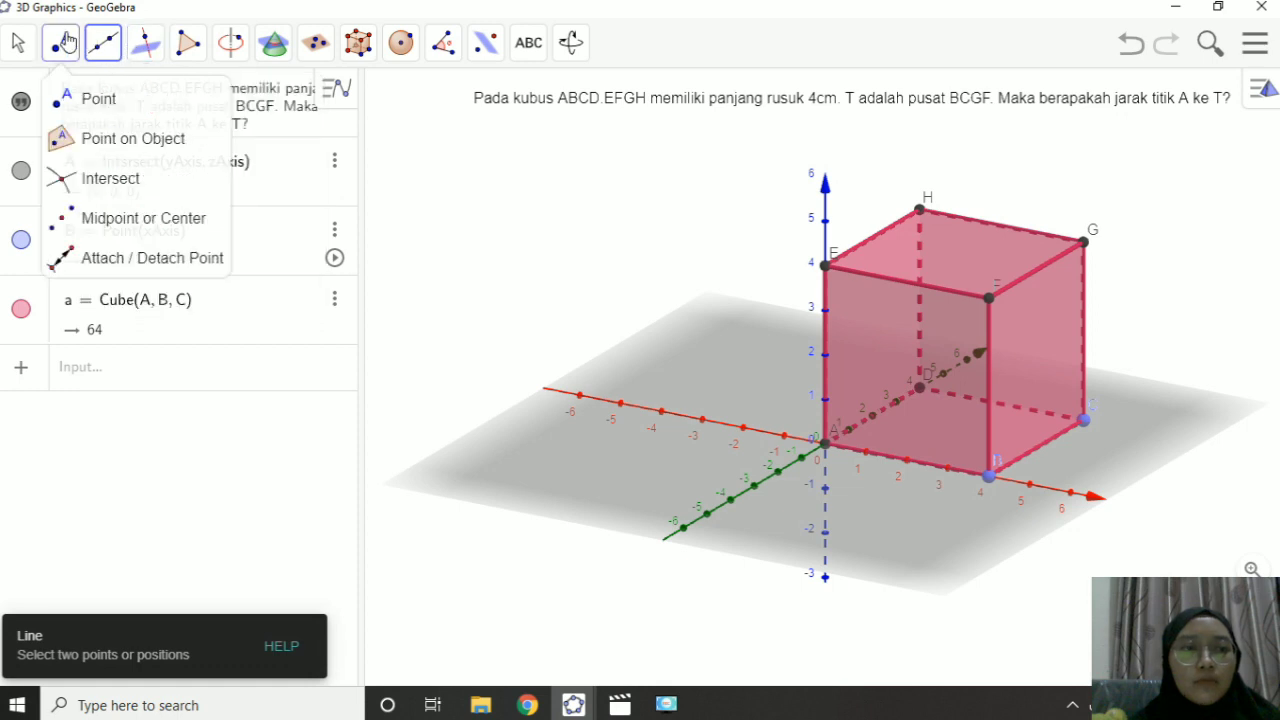
left_click(88, 222)
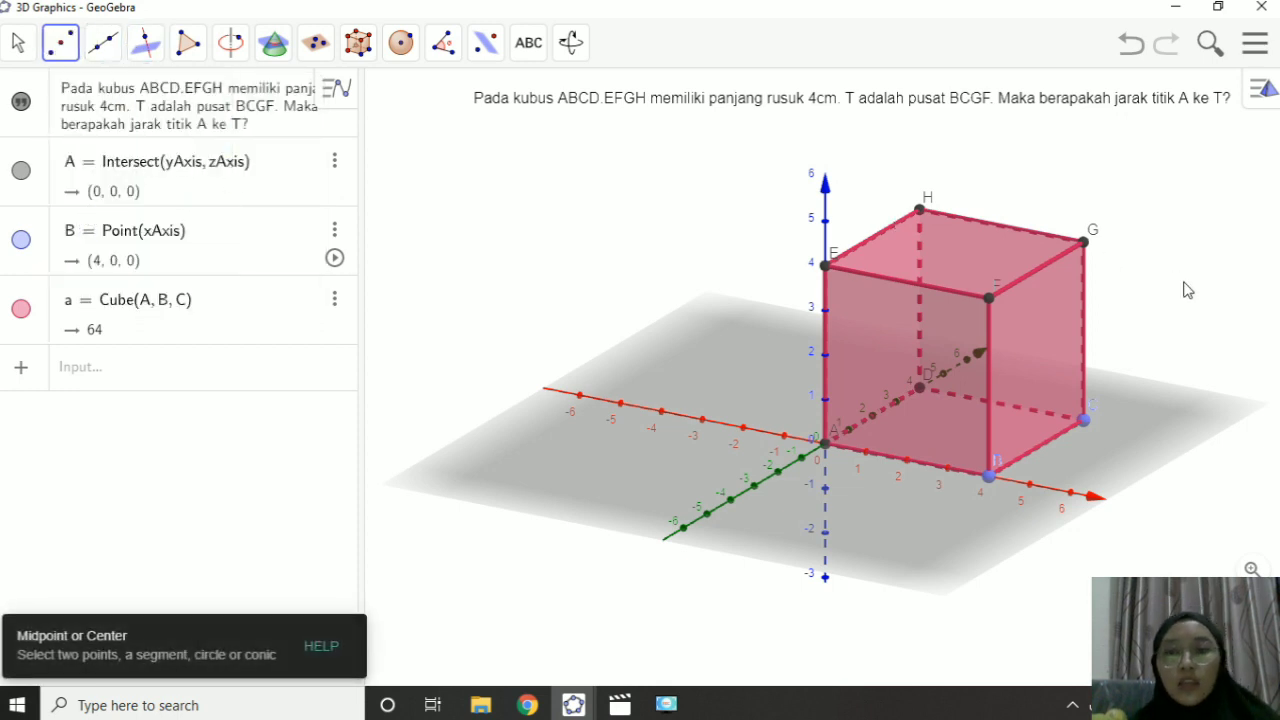
left_click(991, 476)
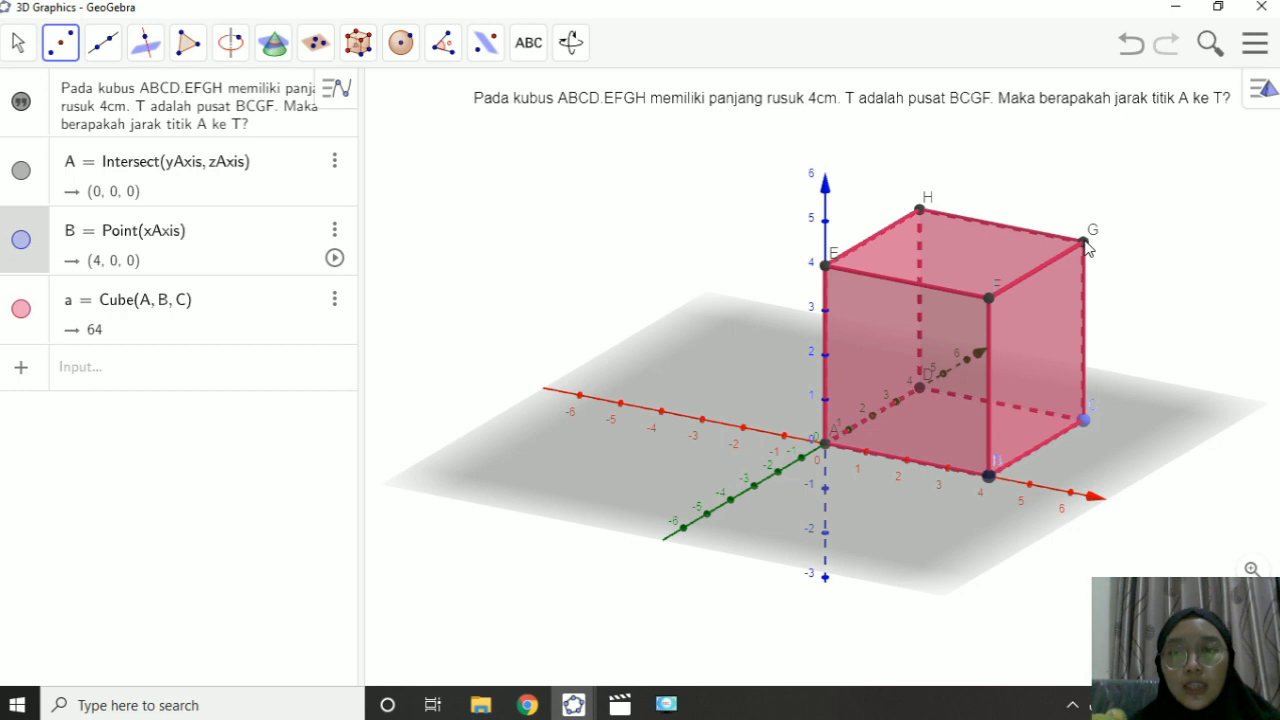
left_click(1085, 243)
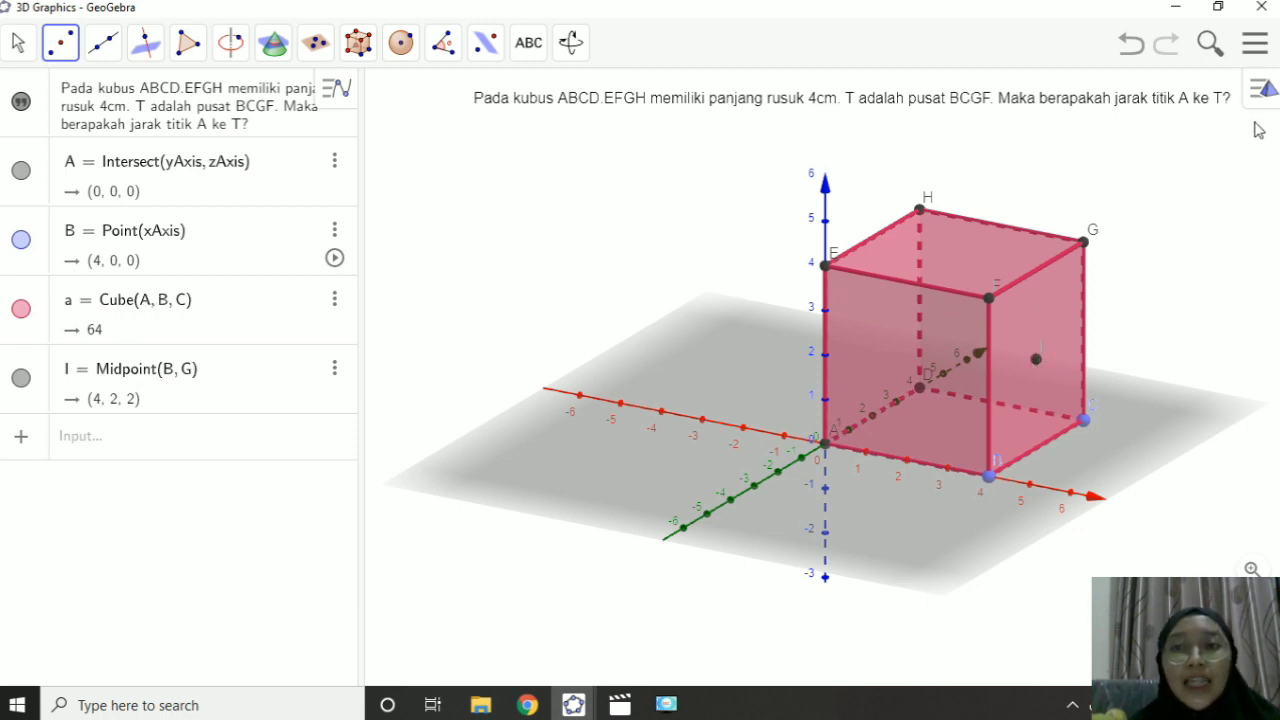
Rename the midpoint of B and G to T in its settings and close the settings
left_click(334, 369)
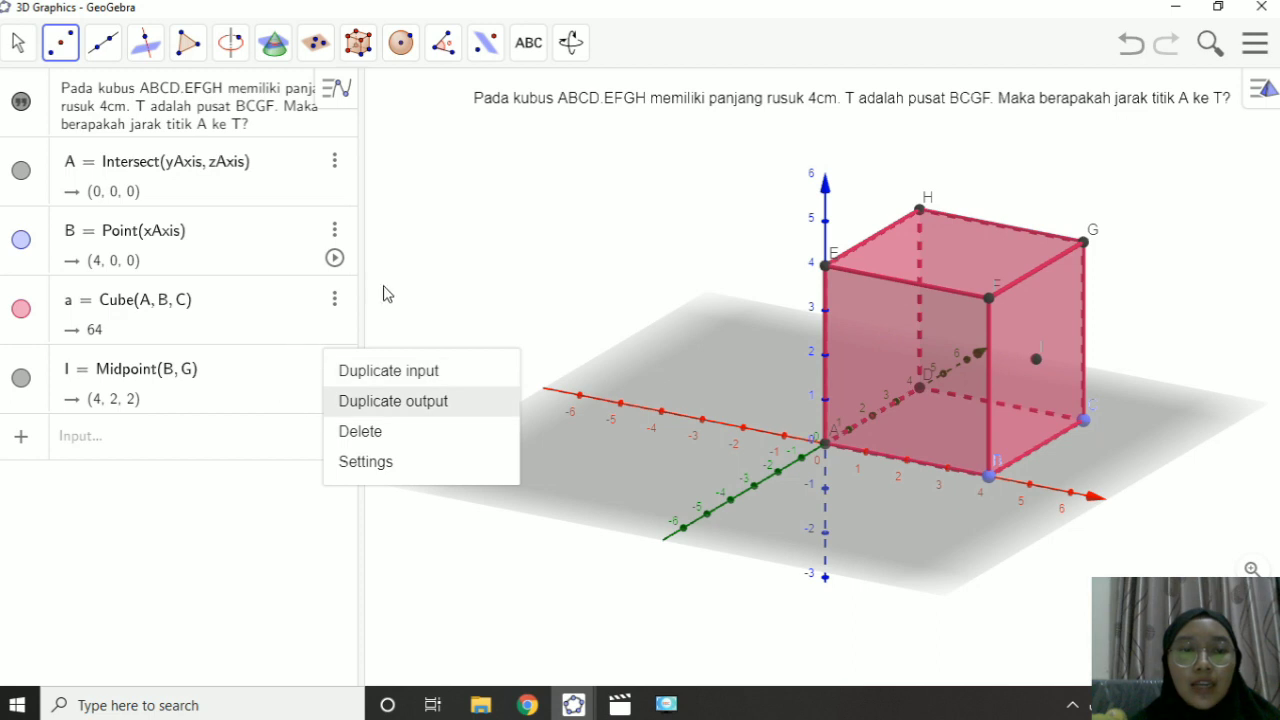
left_click(337, 372)
left_click(336, 372)
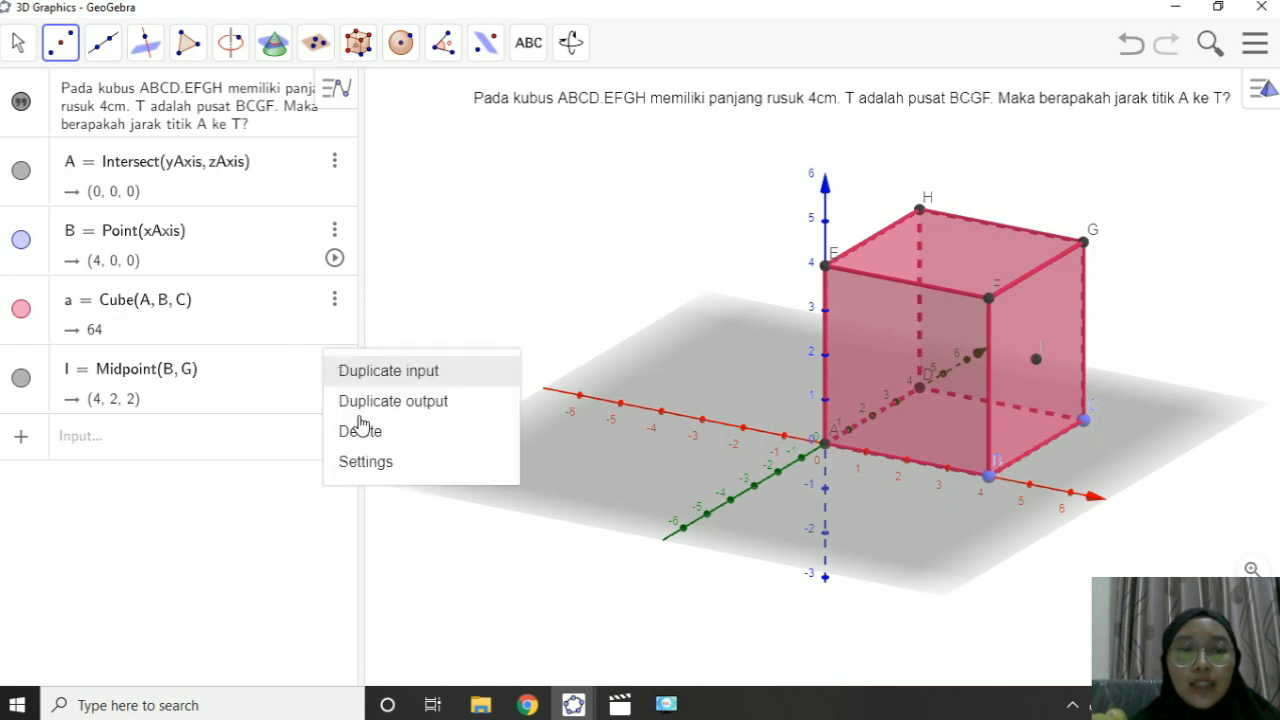
left_click(366, 462)
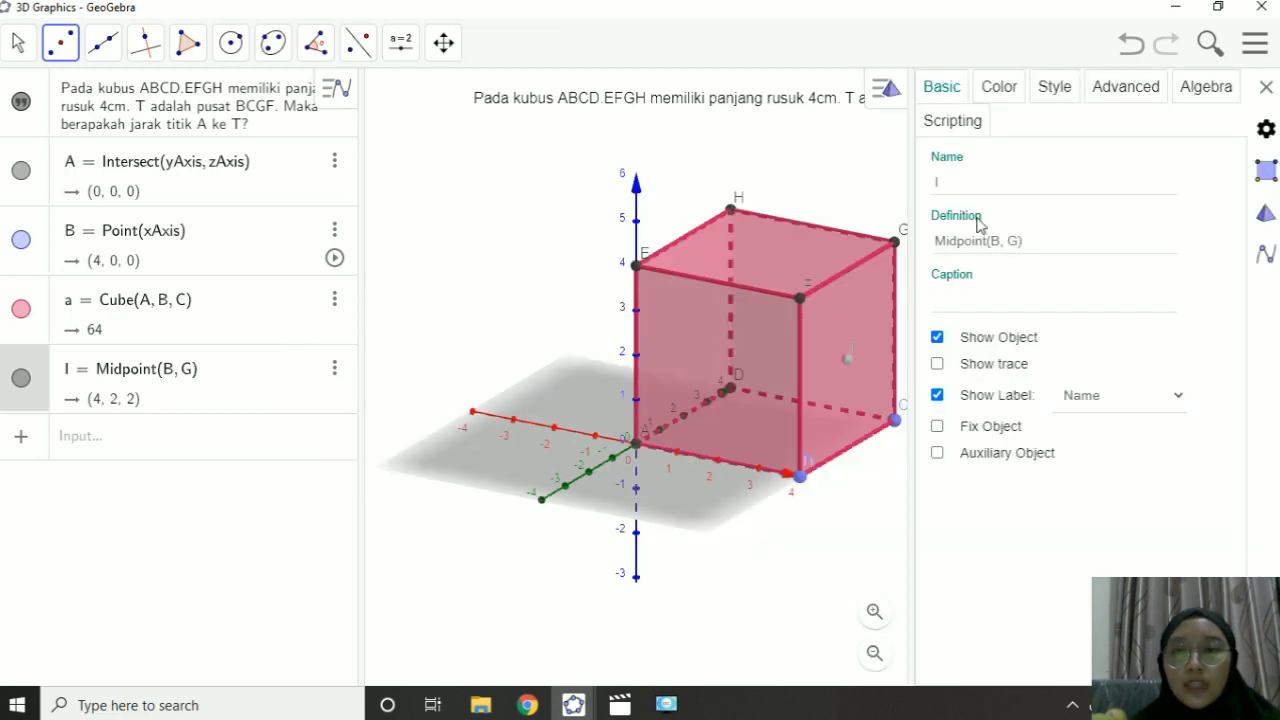
left_click(978, 179)
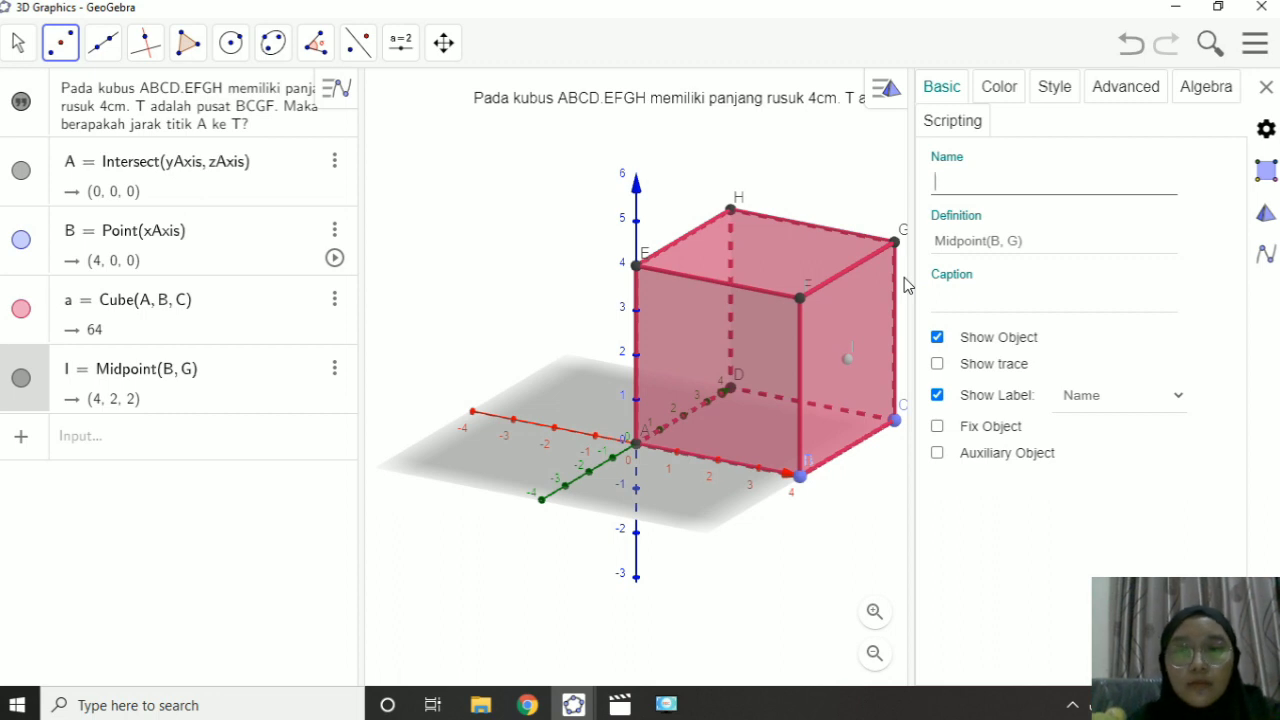
type("T")
key("Return")
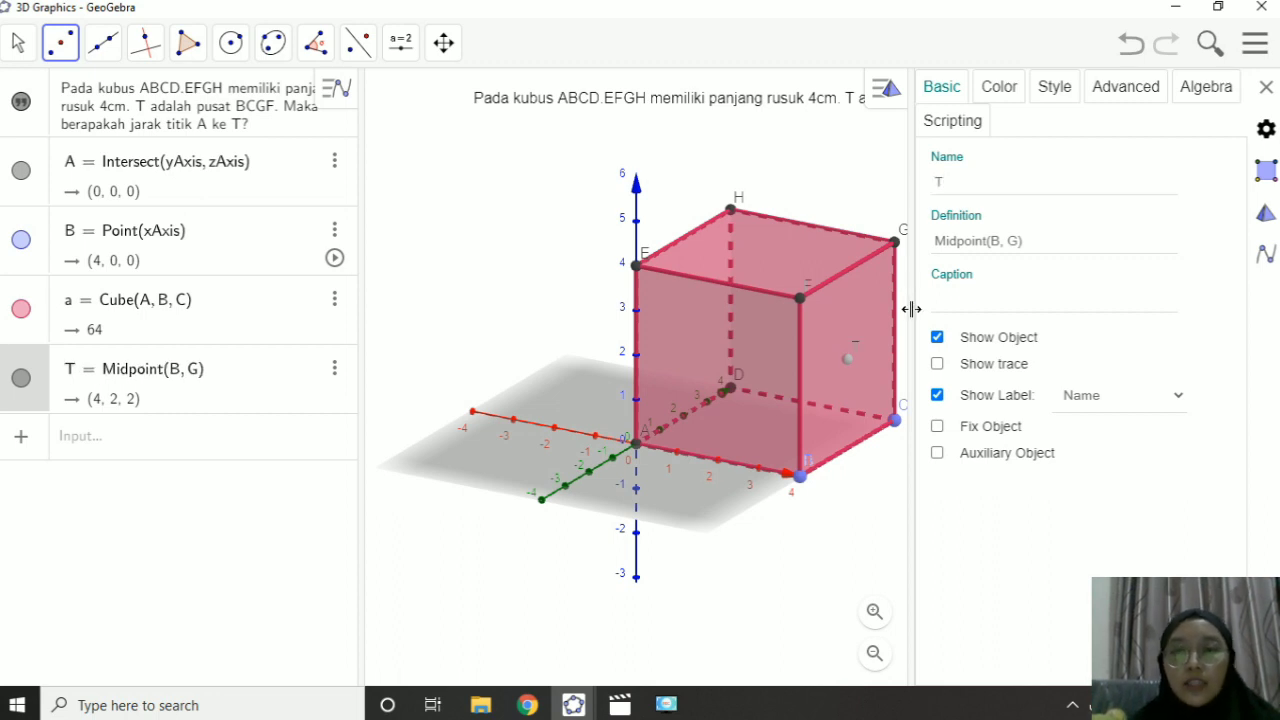
left_click(1266, 87)
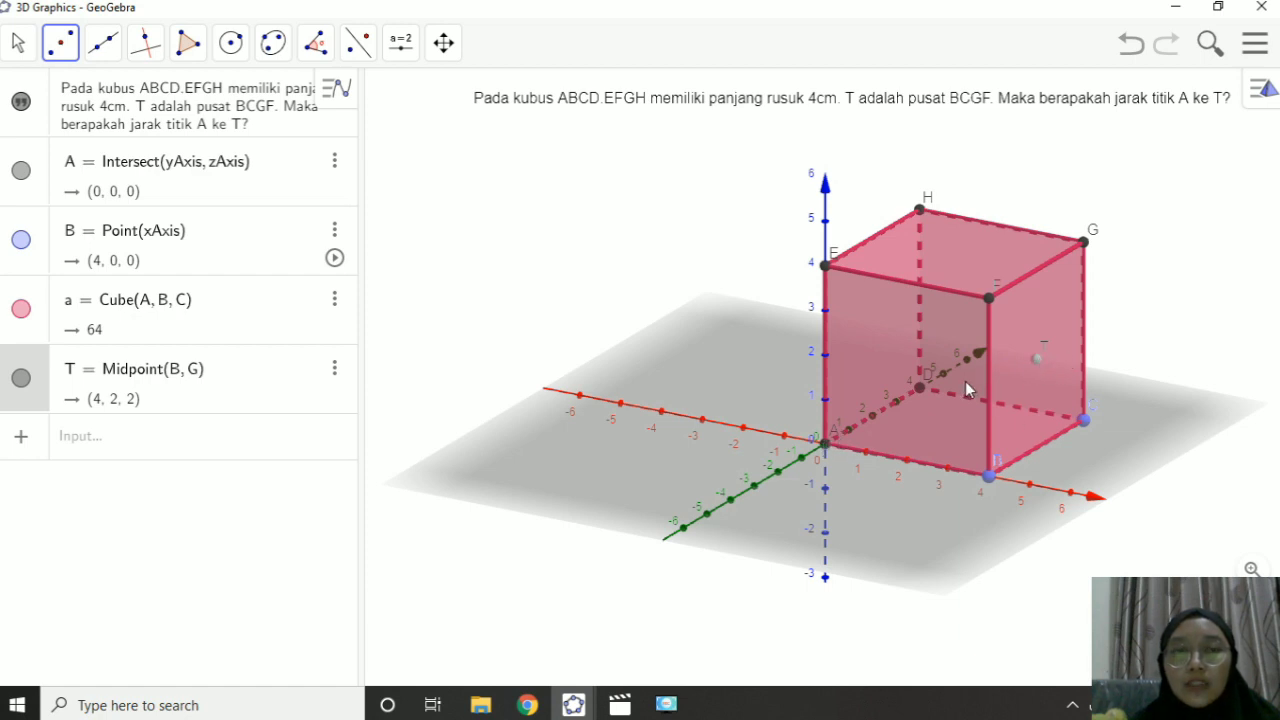
Draw a segment from cube vertex A to point T, the center of face BCGF
left_click(100, 42)
left_click(232, 142)
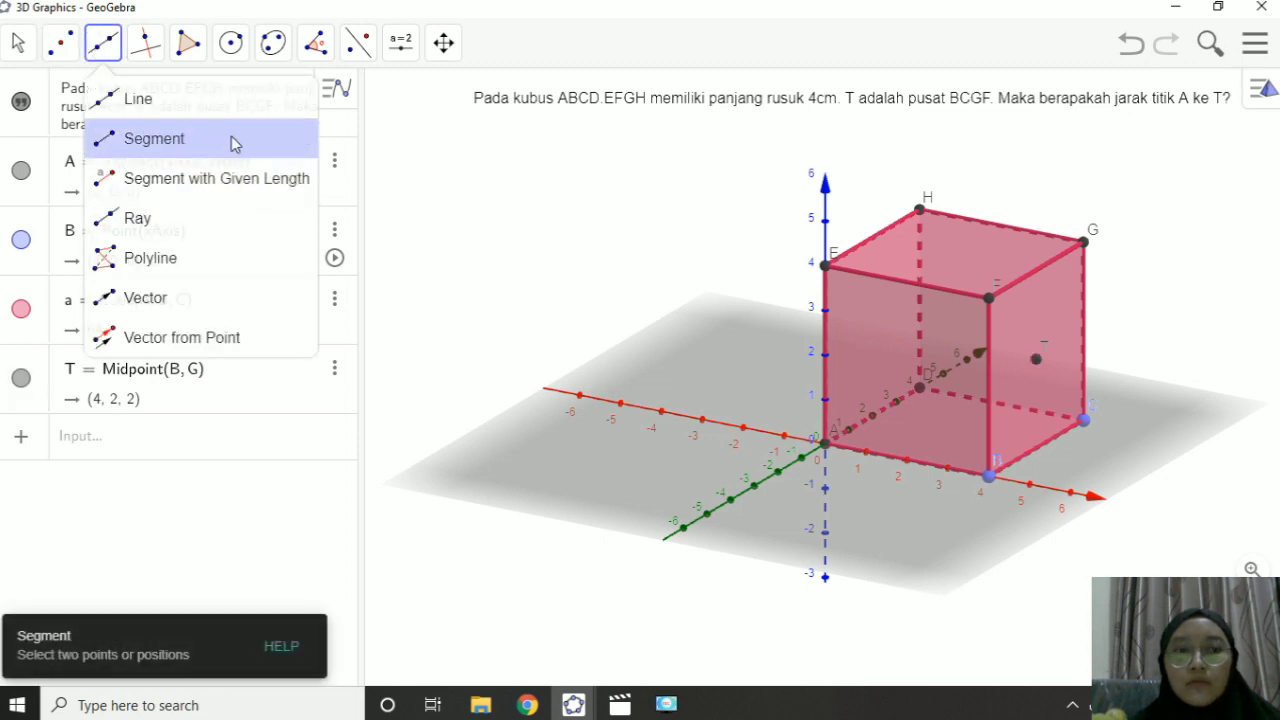
left_click(824, 444)
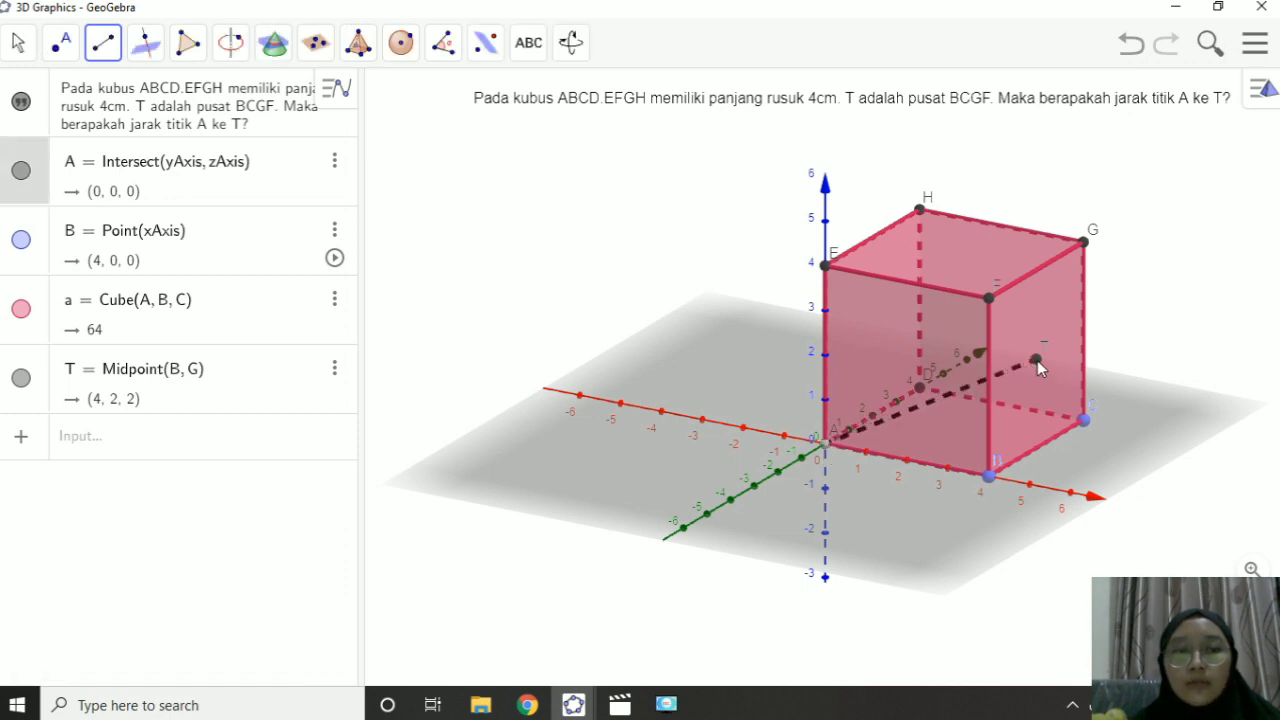
left_click(1037, 360)
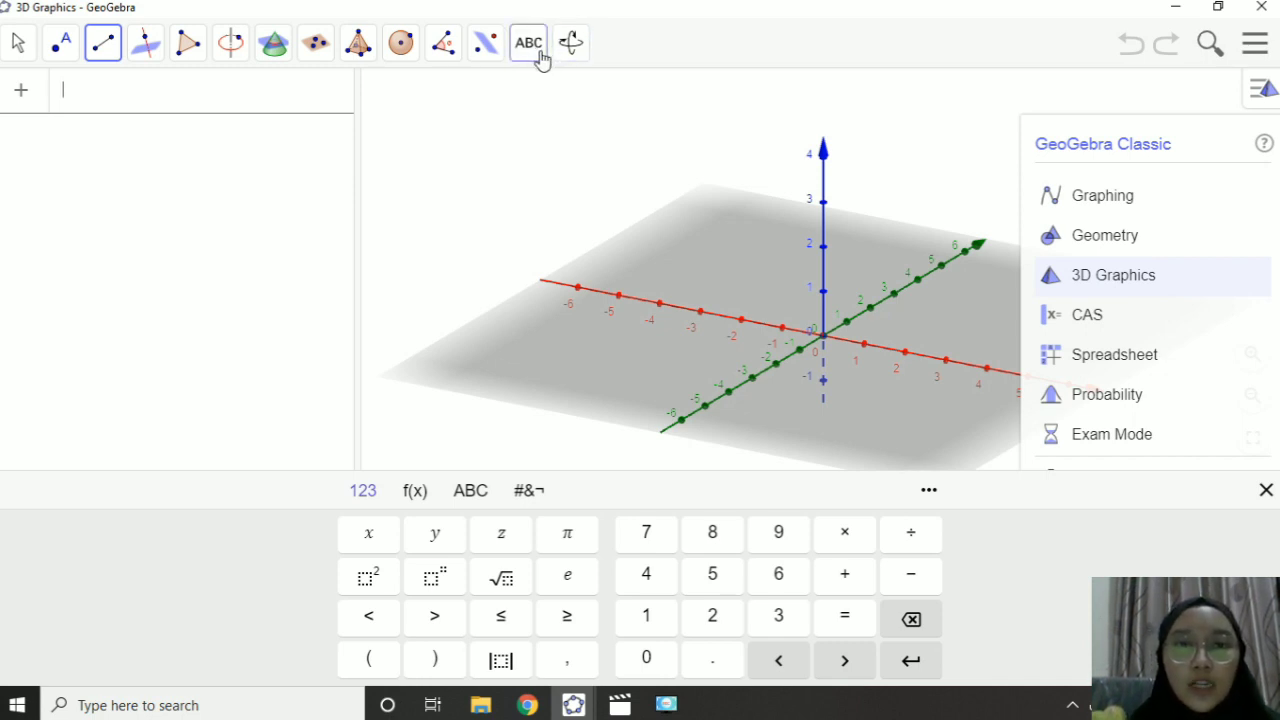
Insert the text "Pada kubus ABCD.EFGH panjang rusuk 4cm. maka berapakah jarak antara titik E ke bidang BDG?" above the axes of the empty 3D view
left_click(540, 55)
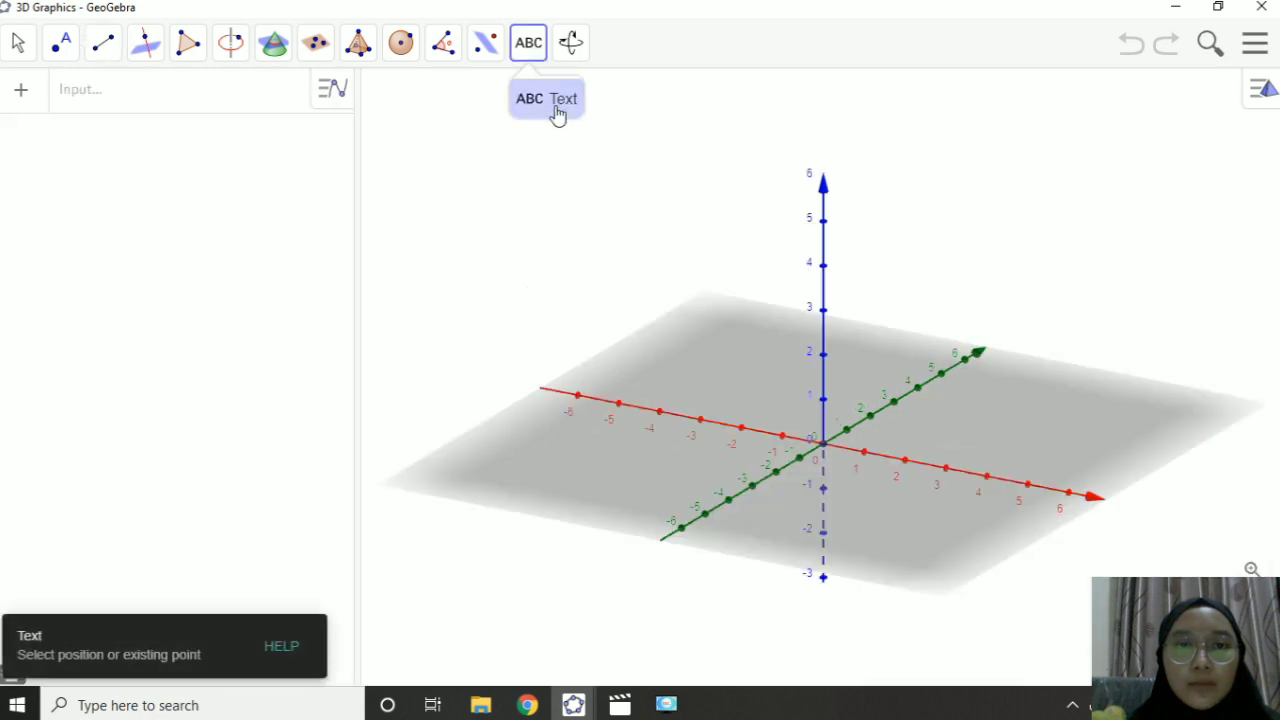
left_click(460, 120)
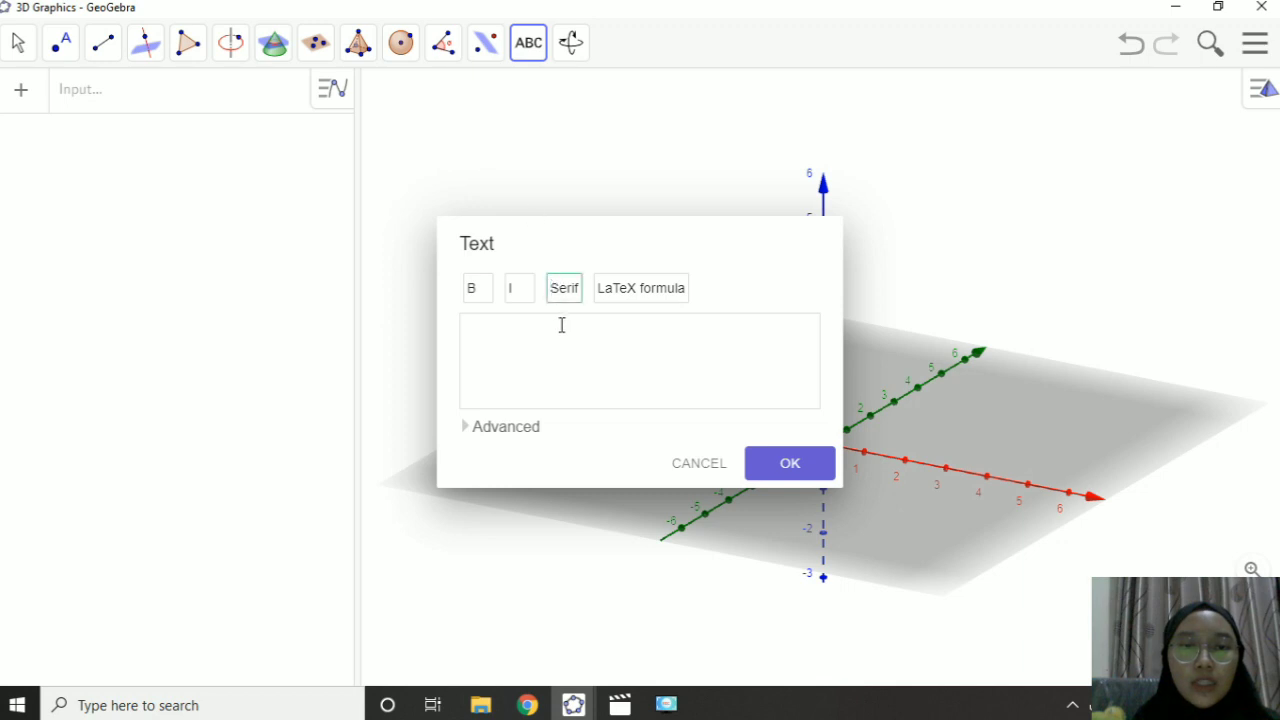
left_click(562, 327)
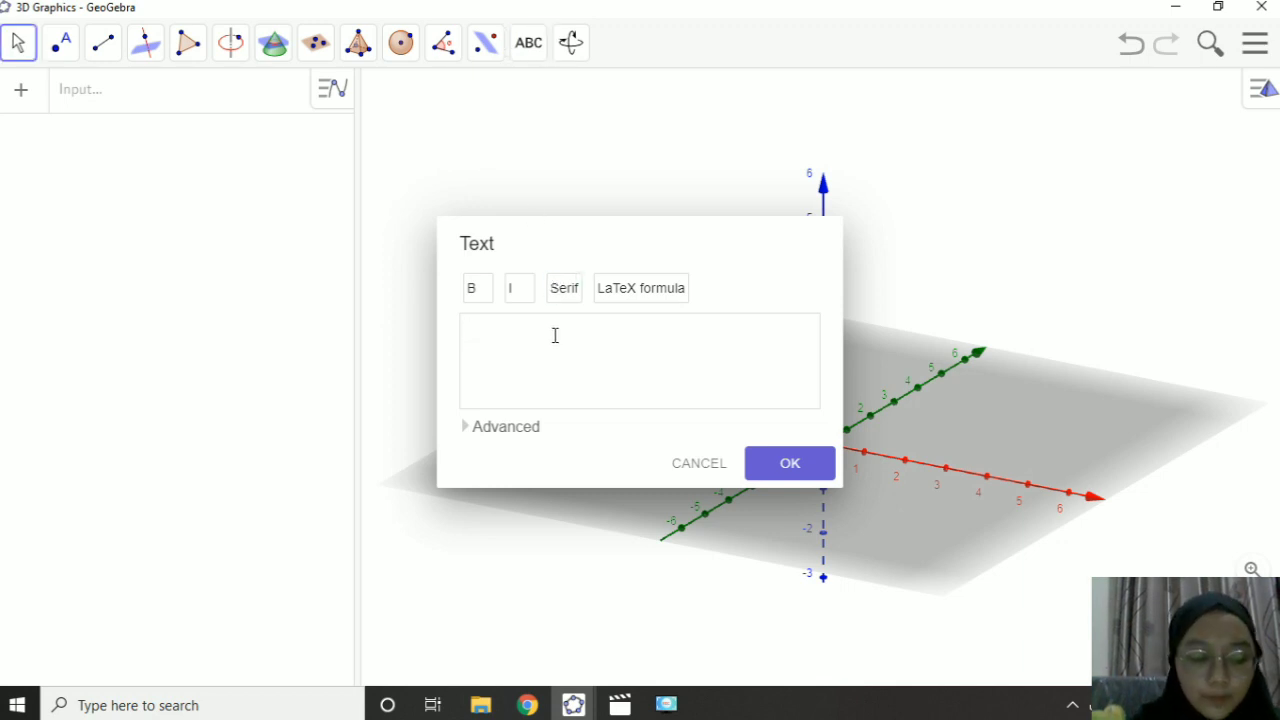
type("Pada")
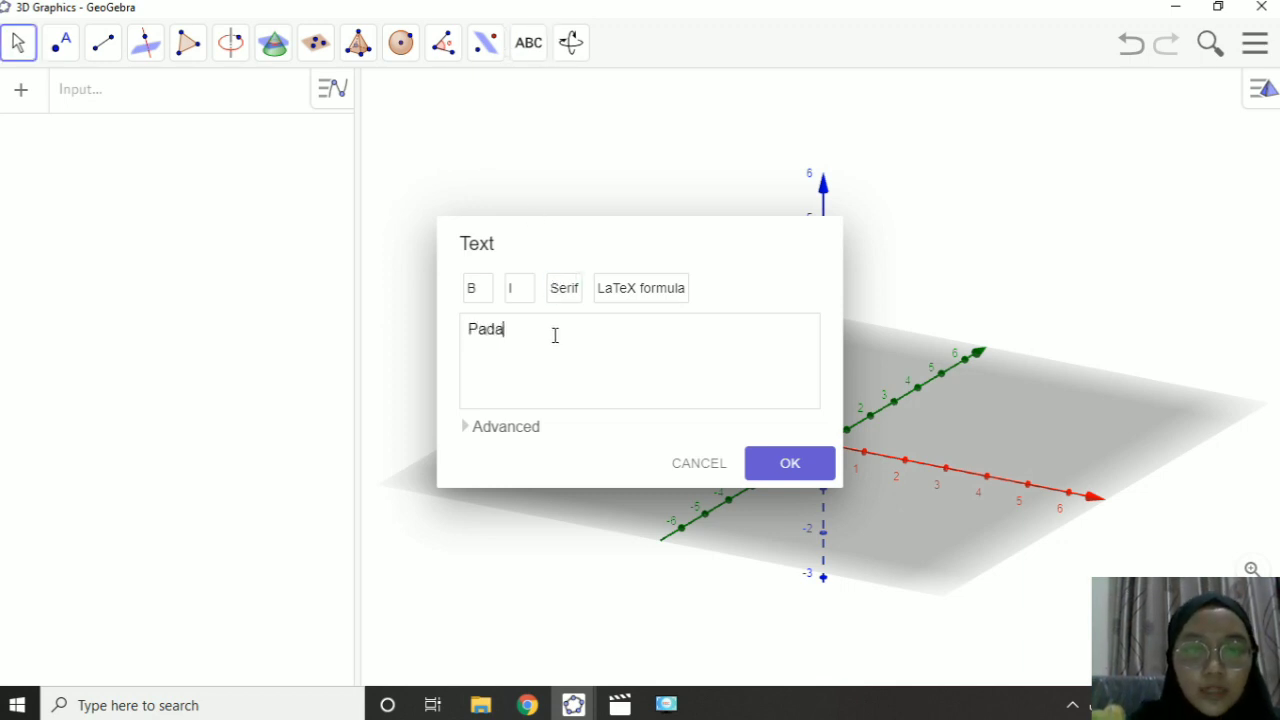
type(" kubus")
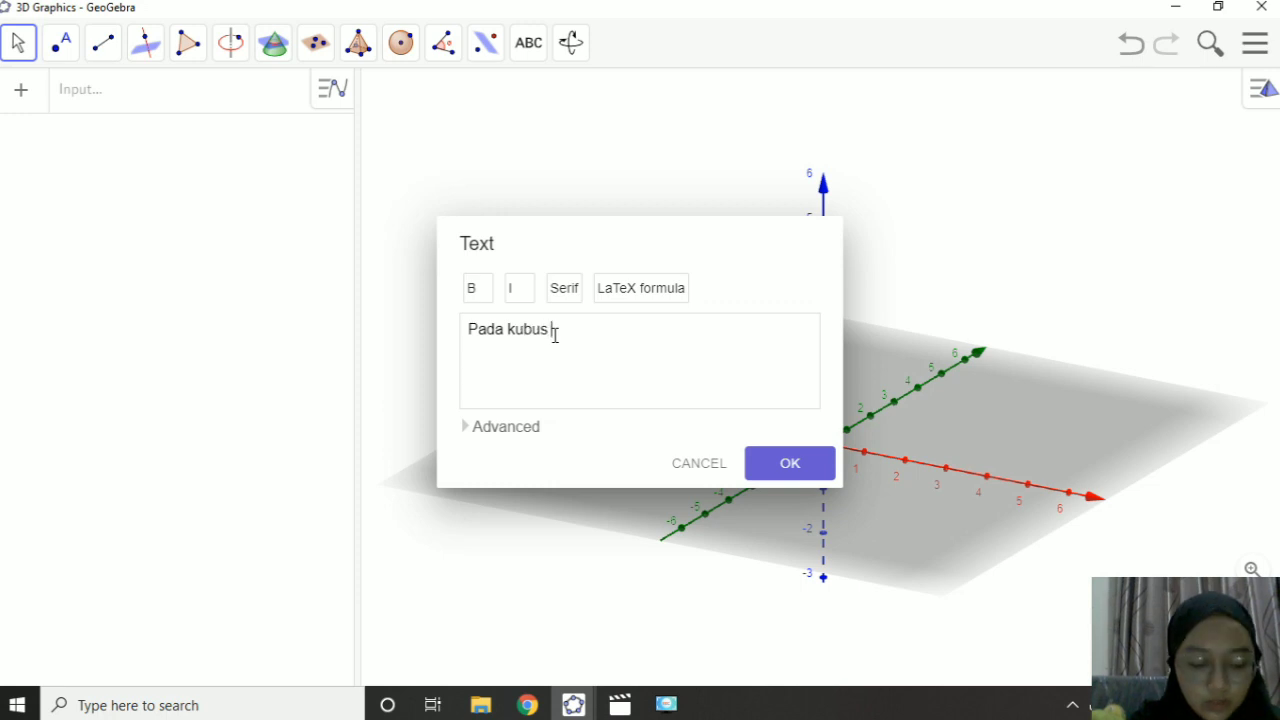
type(" ABC")
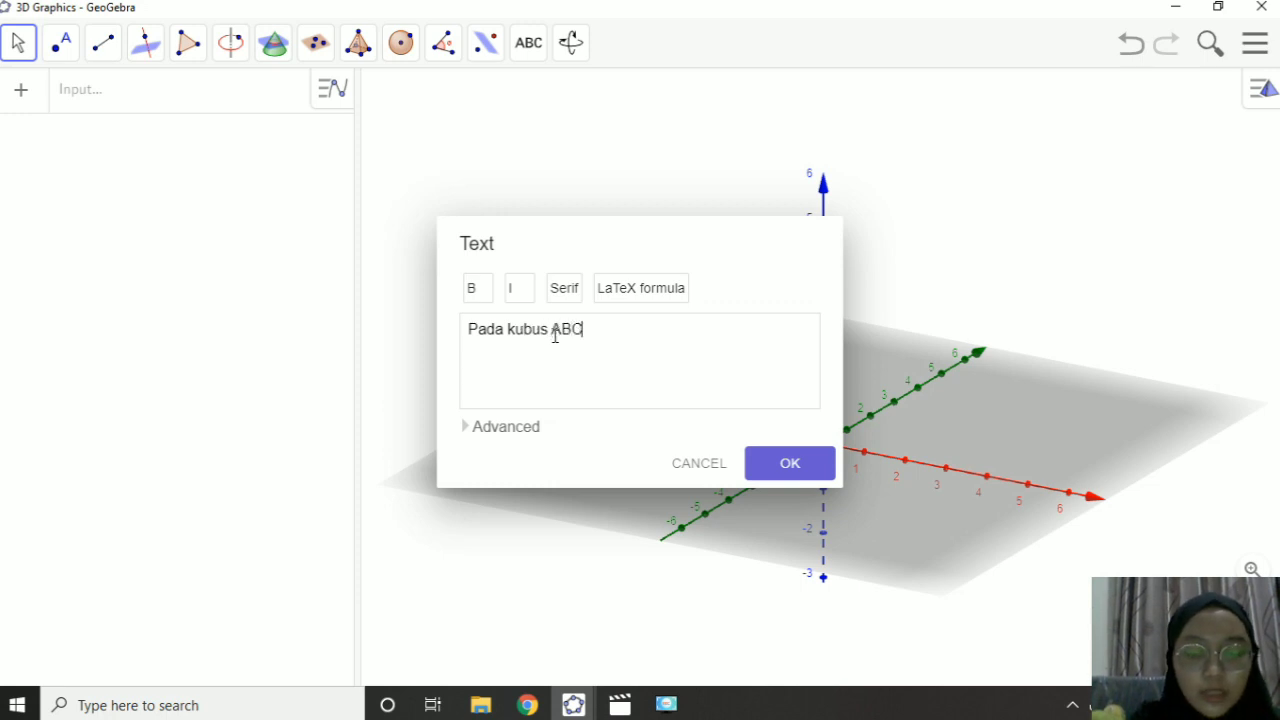
type("D.EFG")
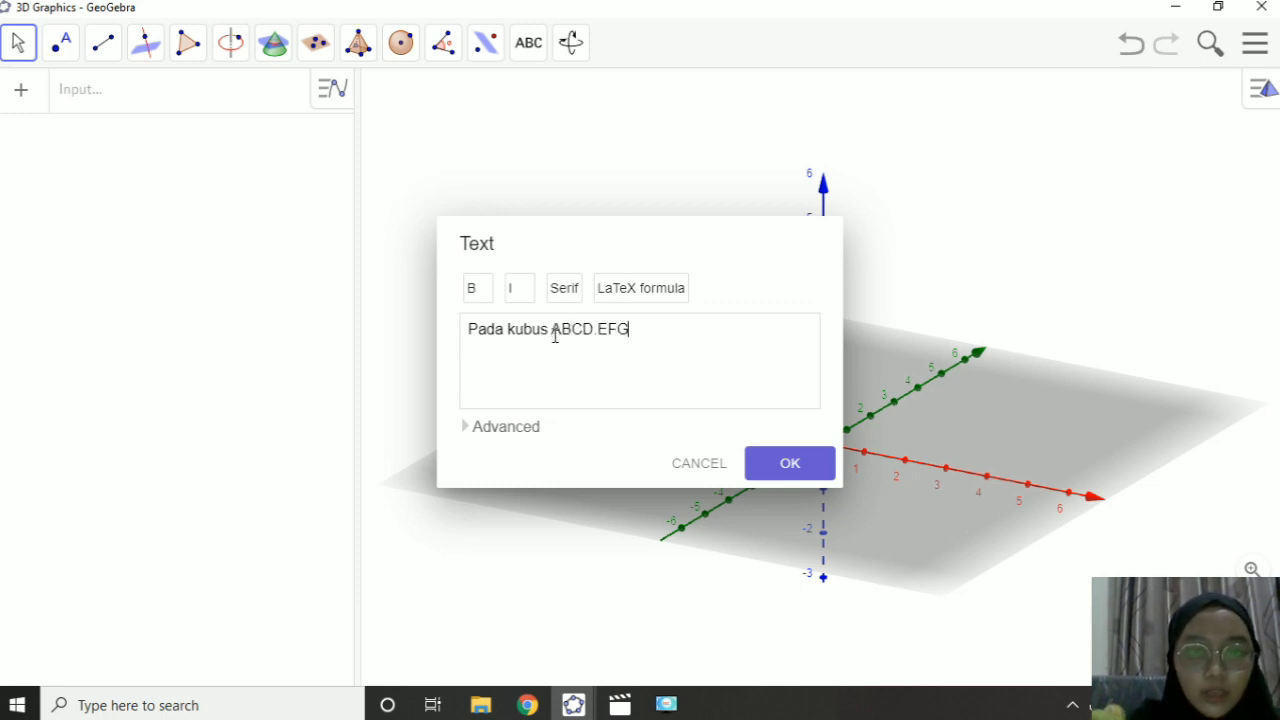
type("H p")
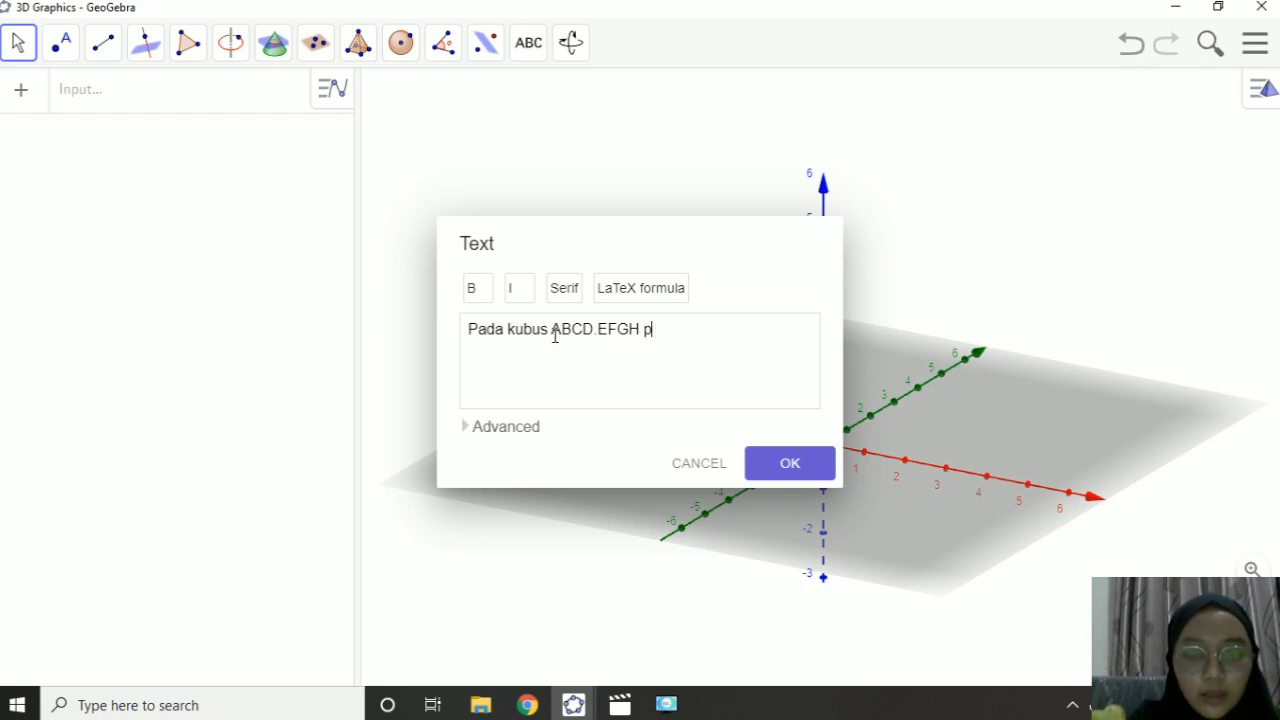
type("anjang")
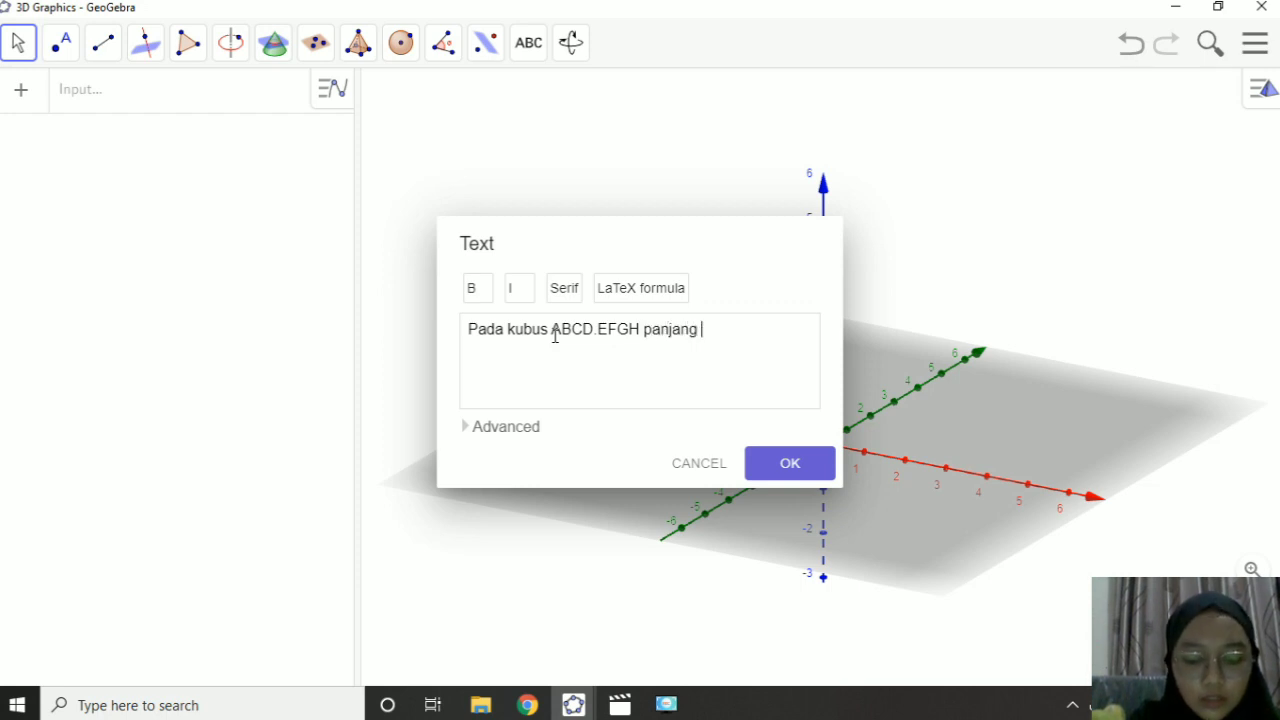
type(" rusuk")
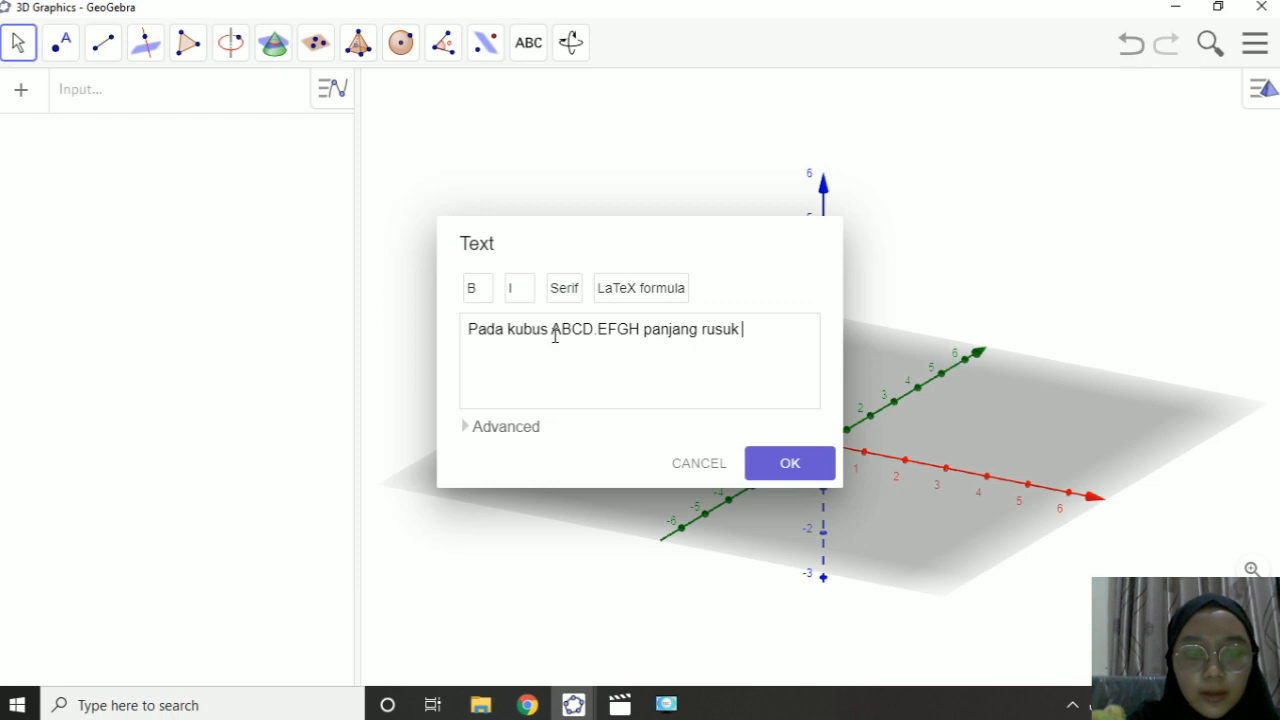
type(" 4cm")
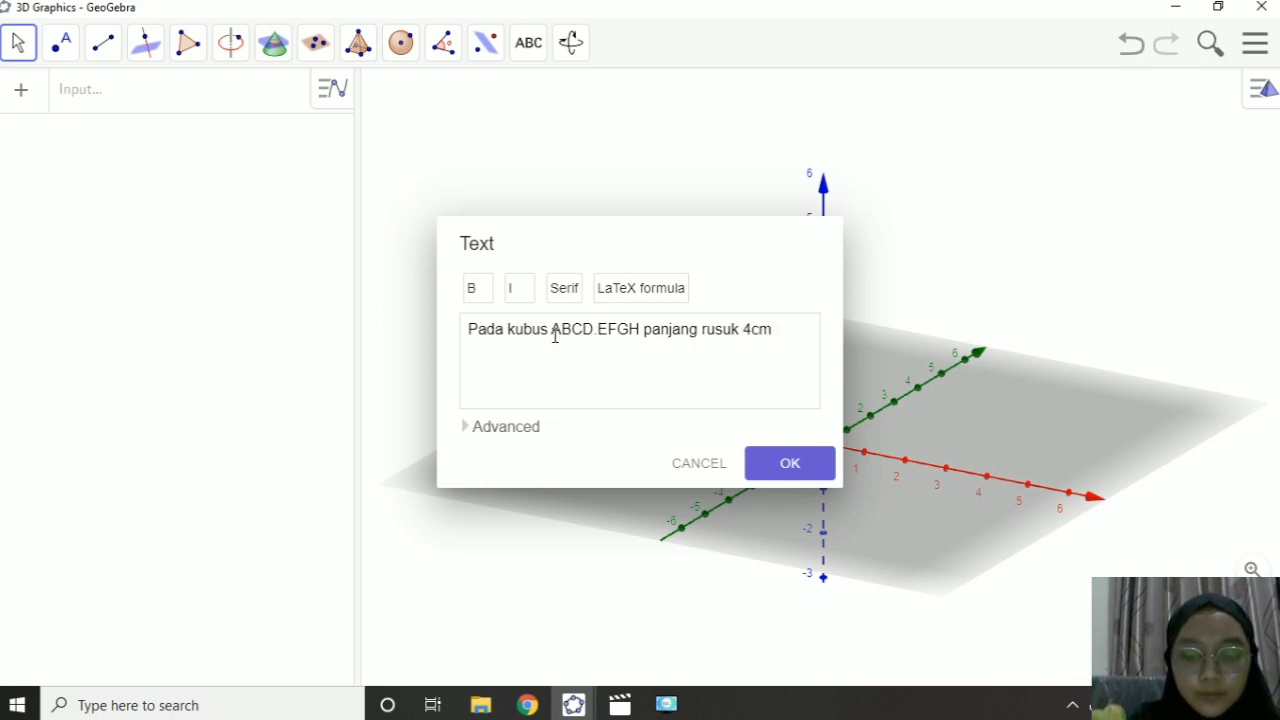
type(". ")
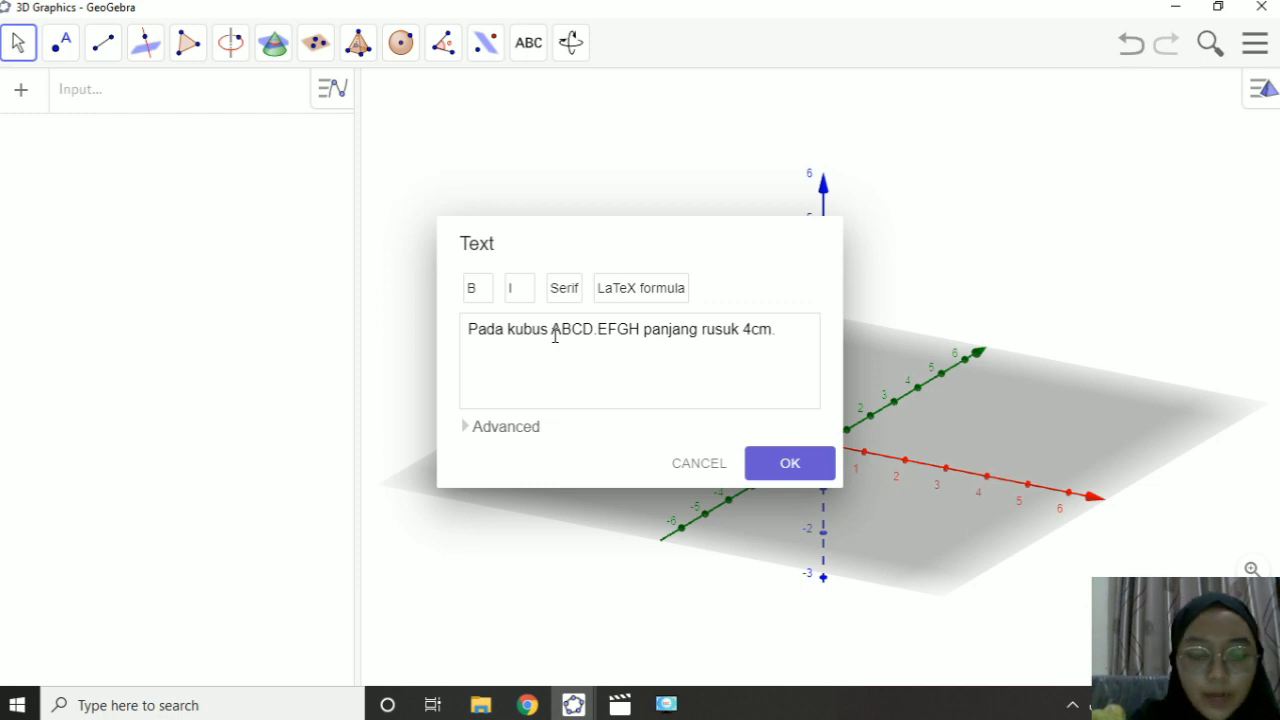
type("maka ")
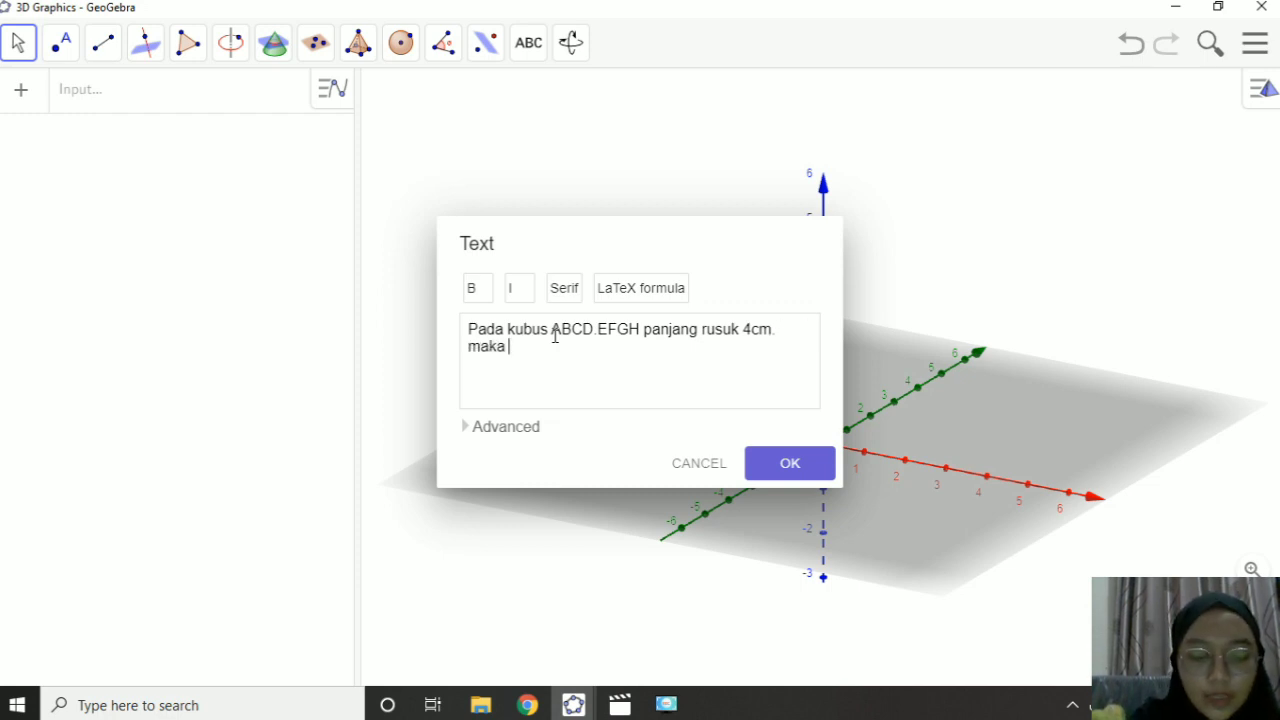
type("berapakah")
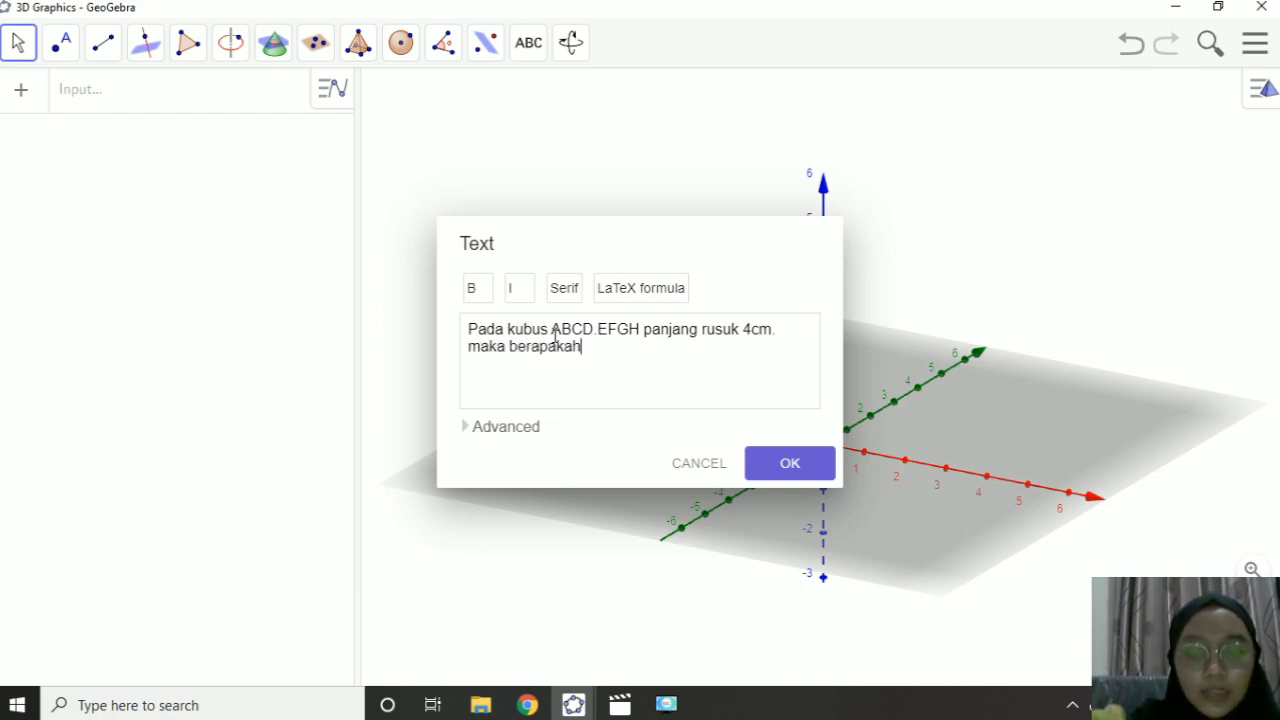
type(" jarak a")
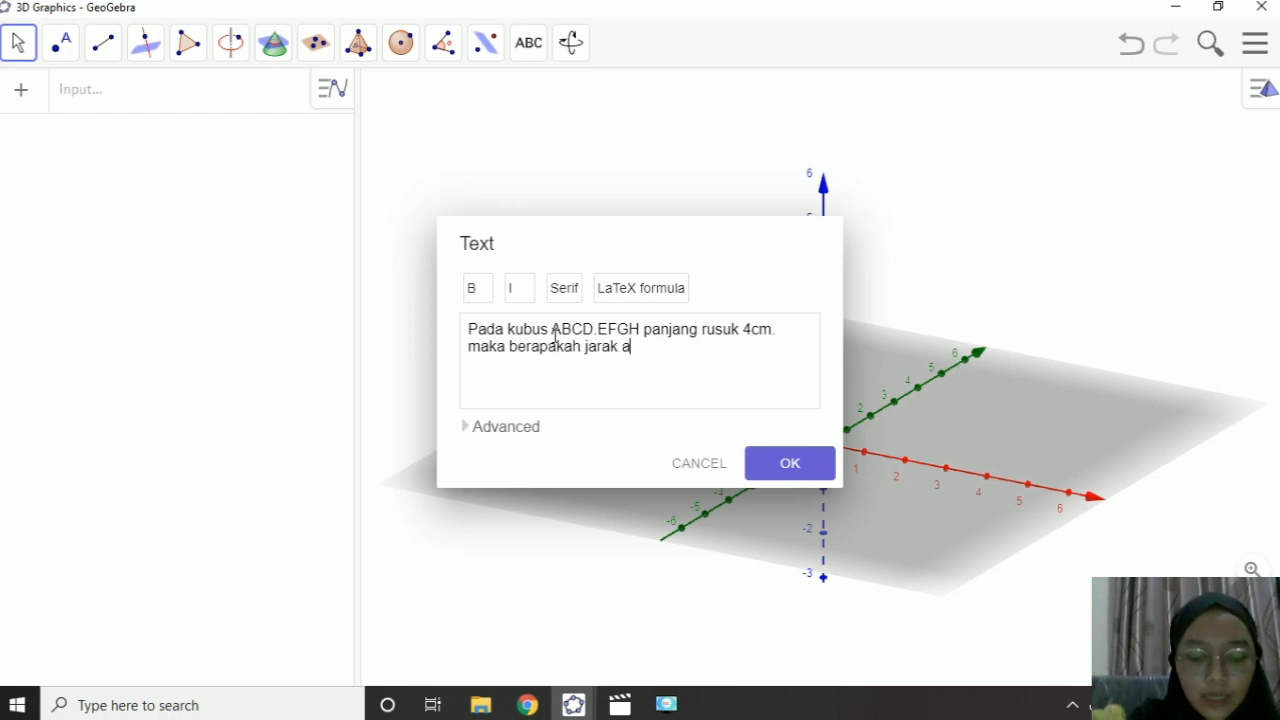
type("ntara titik")
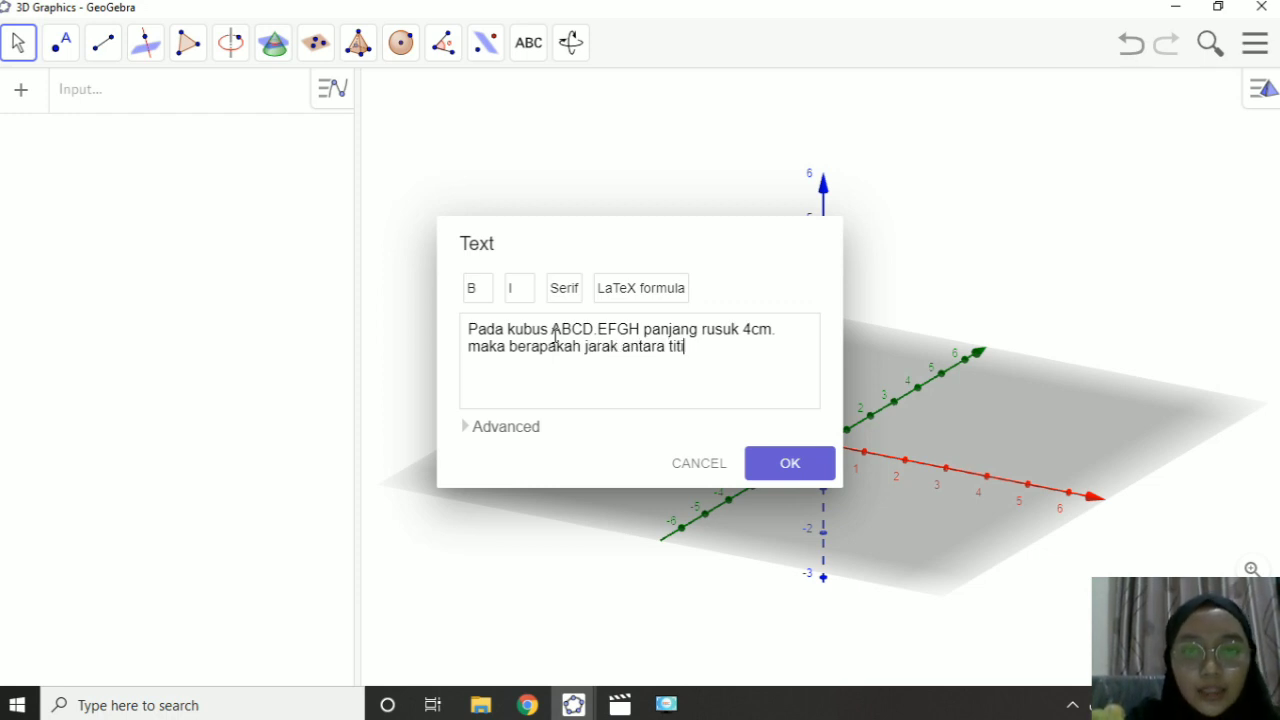
type(" E ")
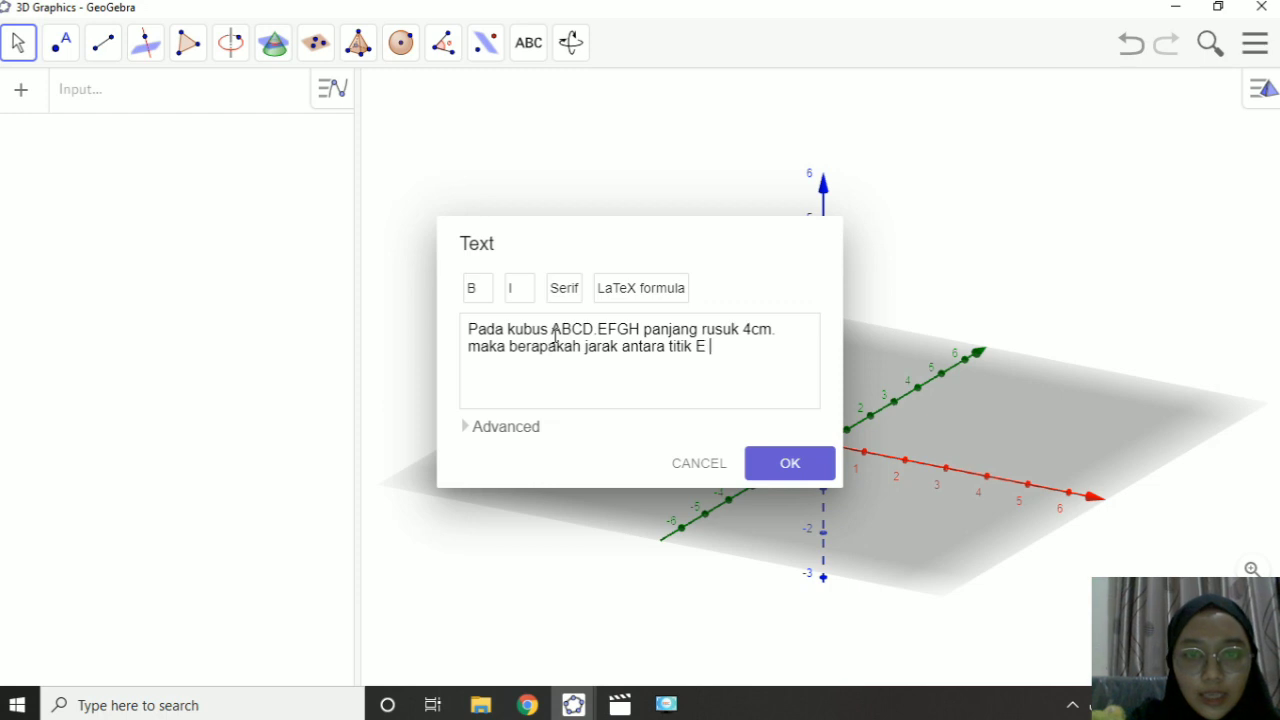
type("ke bida")
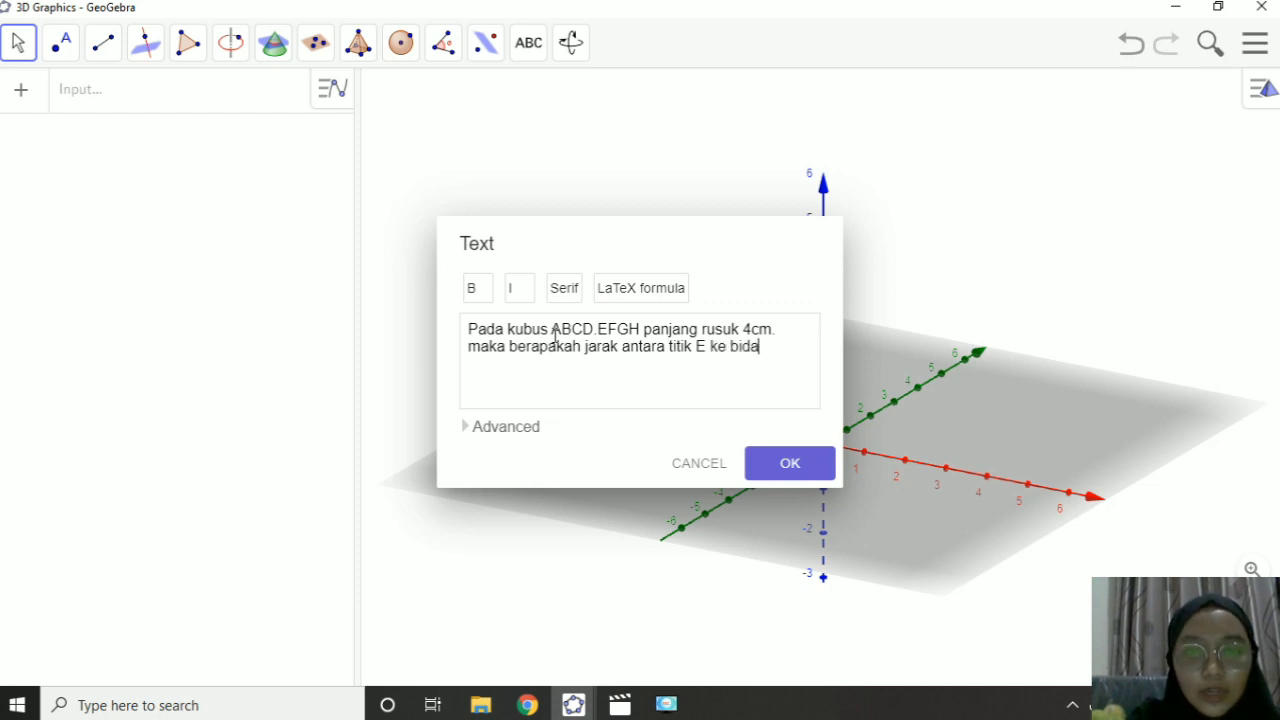
type("ng BD")
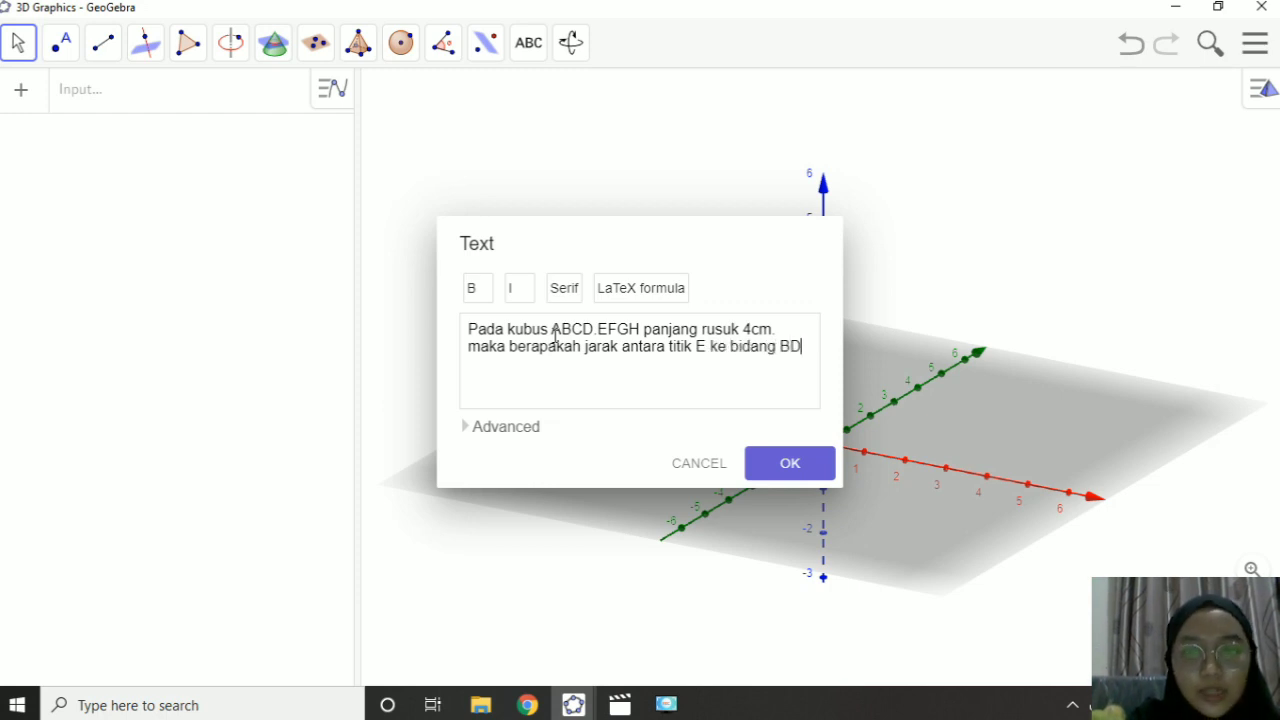
type("G?")
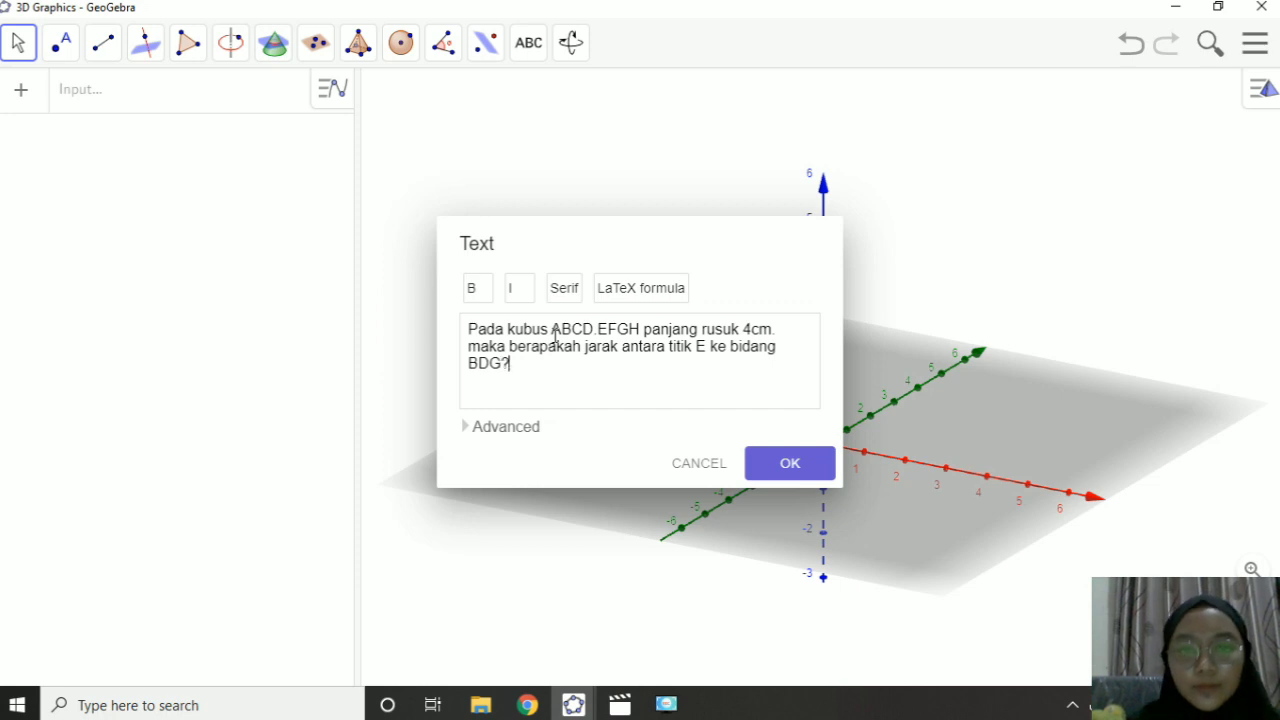
left_click(795, 463)
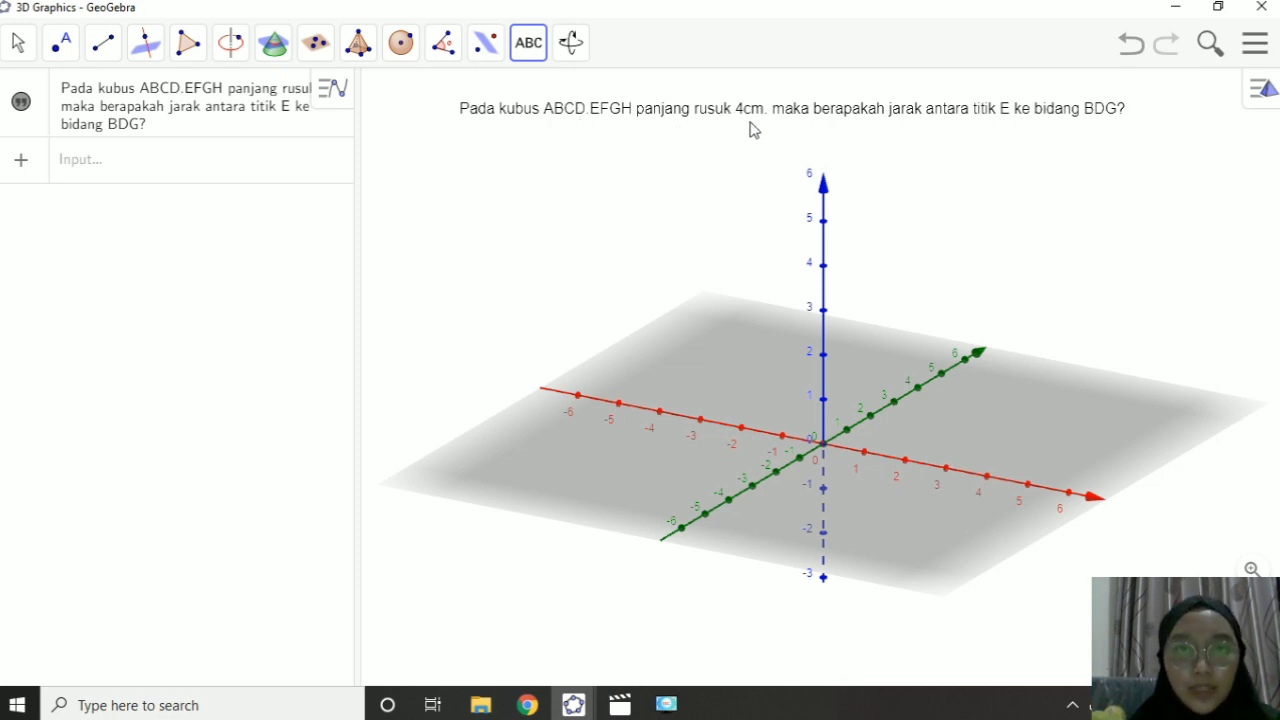
Create a cube whose base edge AB runs from the origin to (4, 0, 0) along the x-axis
left_click(366, 53)
left_click(418, 378)
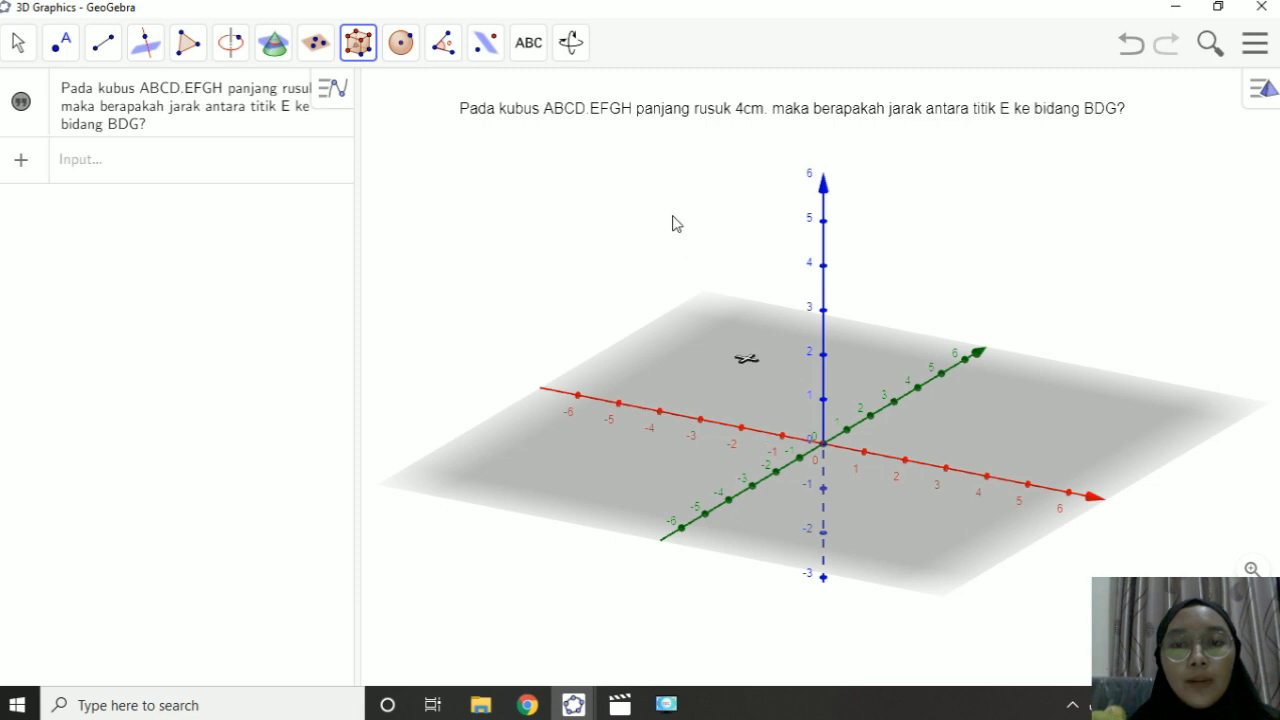
left_click(822, 443)
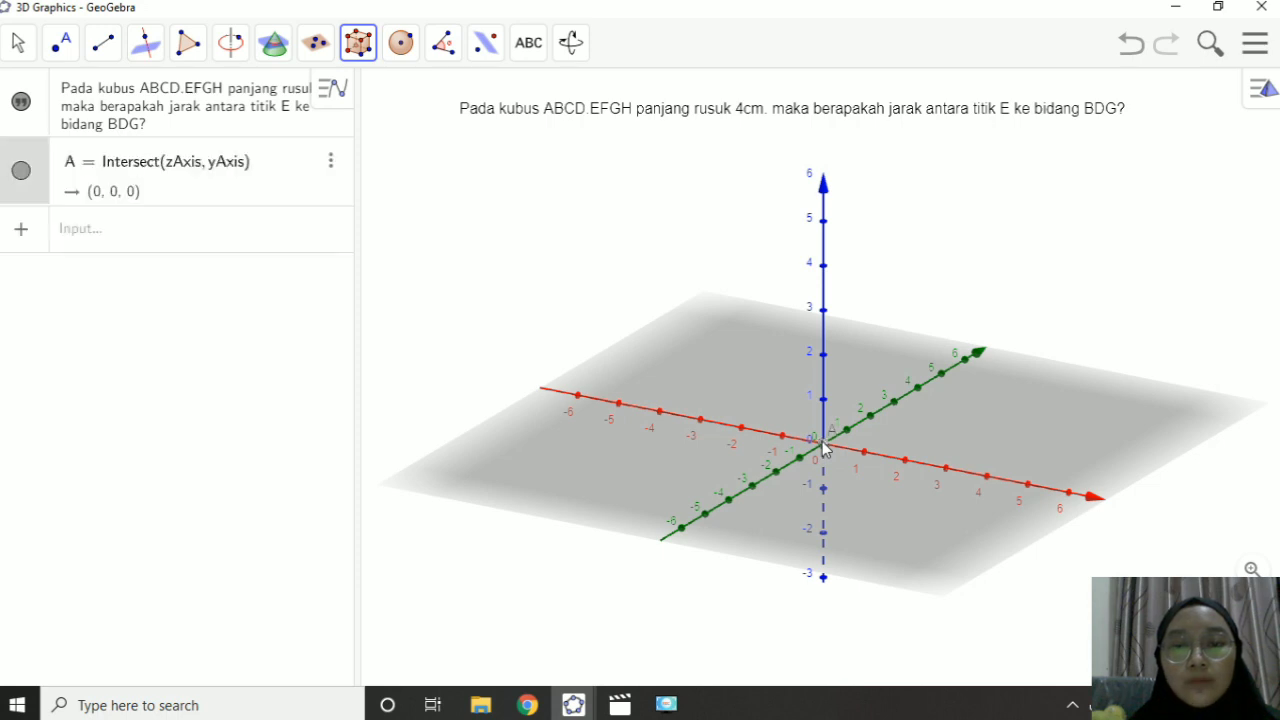
left_click(987, 476)
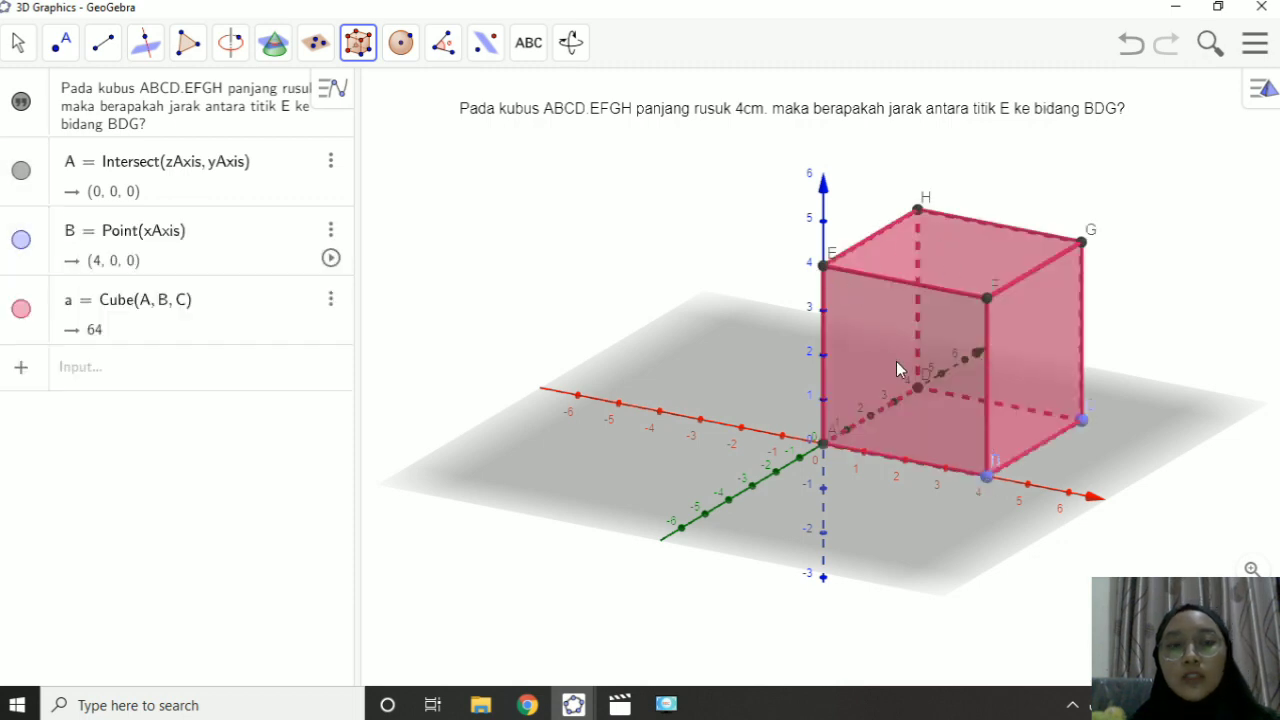
left_click(331, 305)
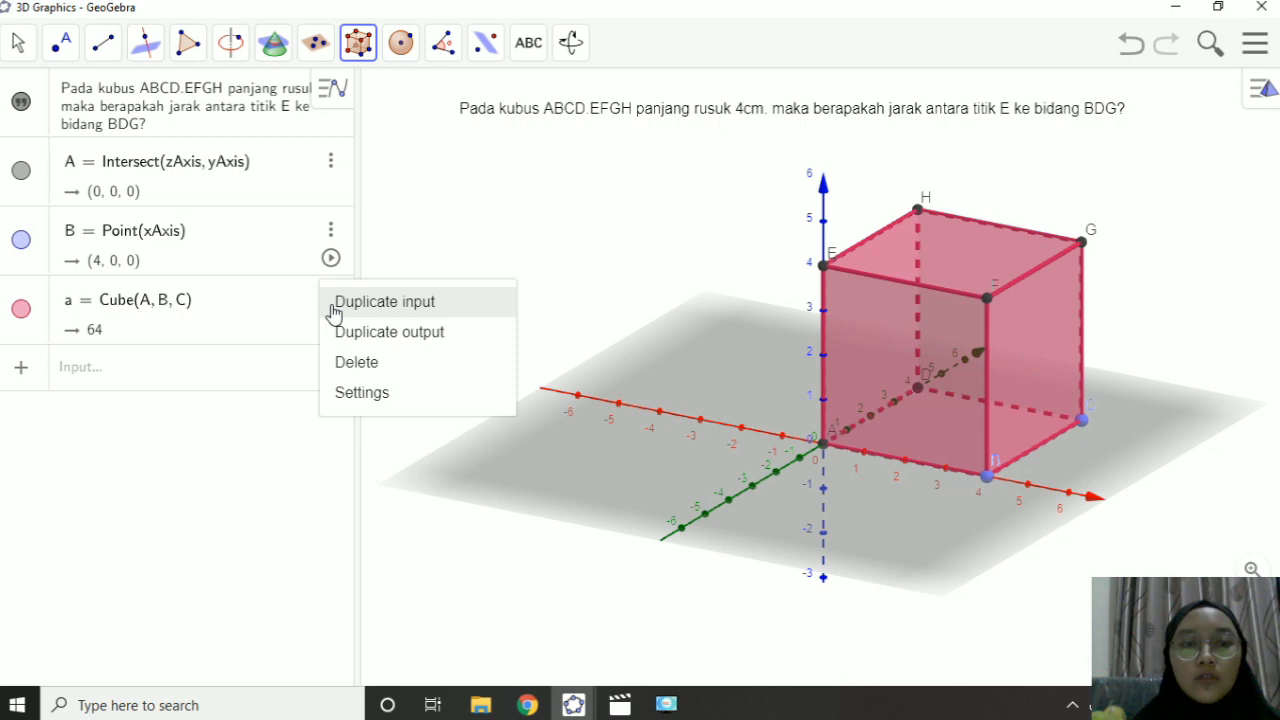
left_click(361, 392)
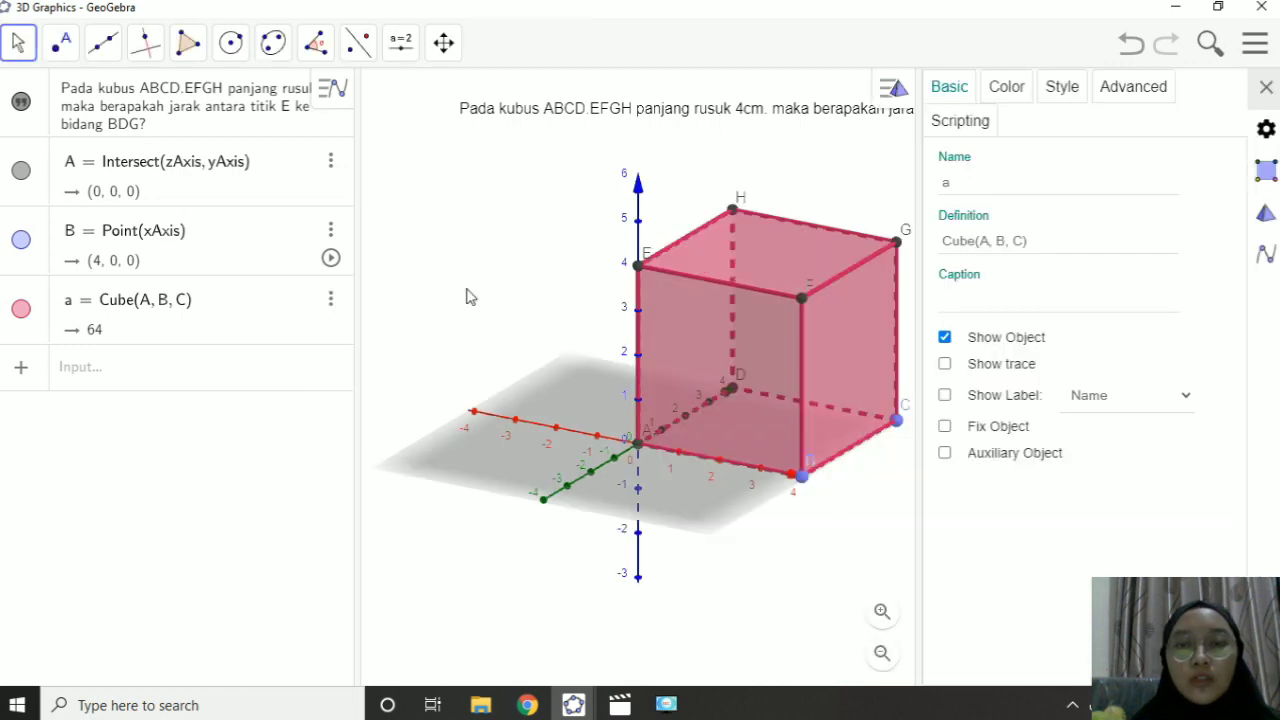
left_click(1027, 94)
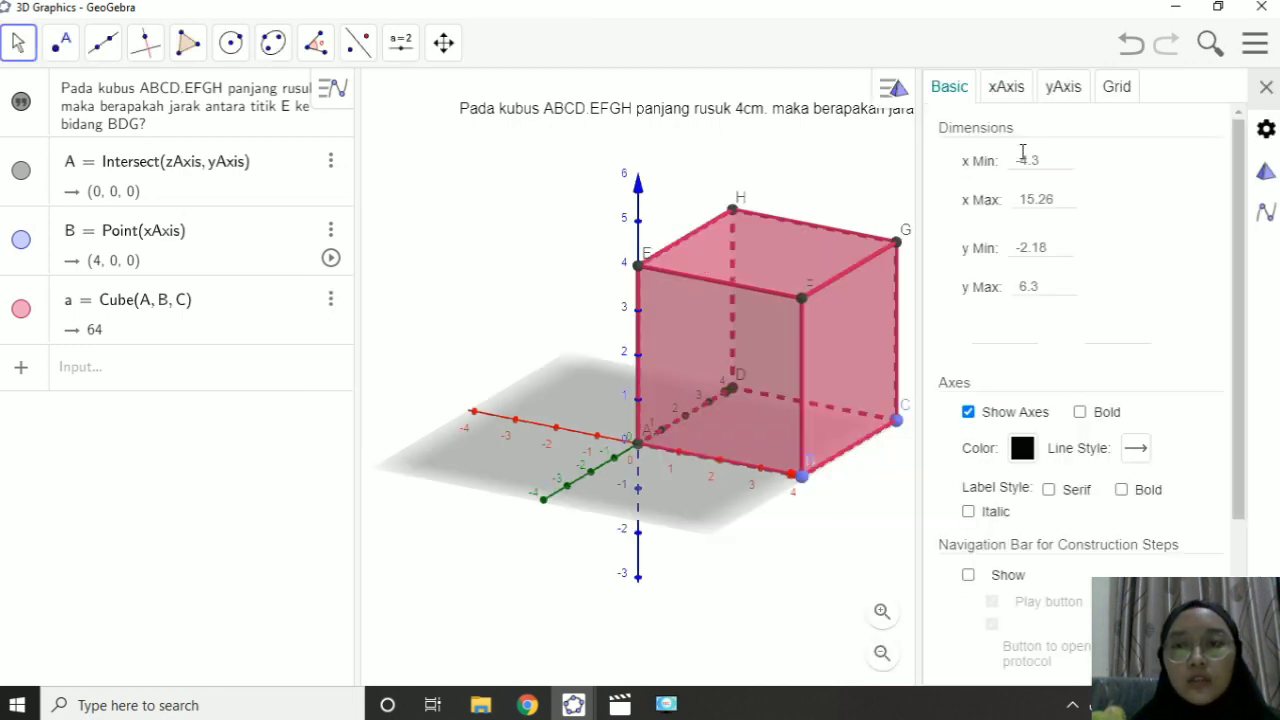
left_click(1266, 88)
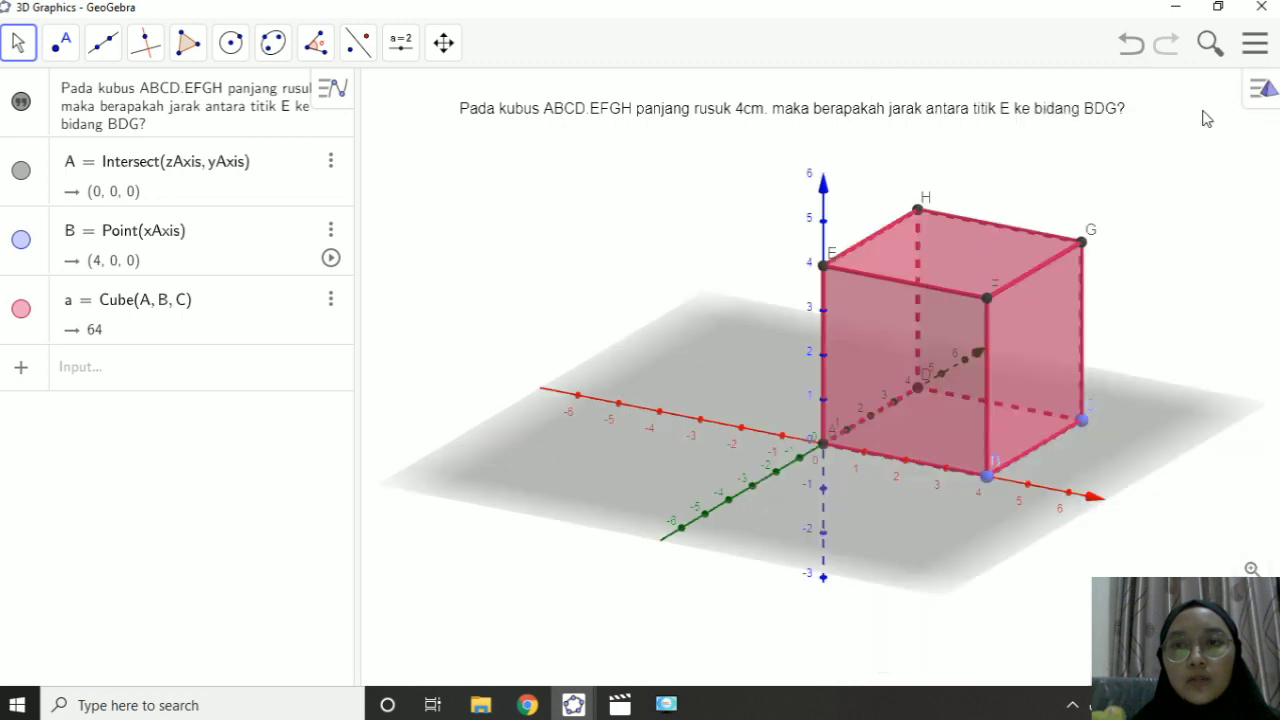
Recolor the cube light orange (#FFEFD5), lower its opacity to near transparent, and close its settings
left_click(331, 299)
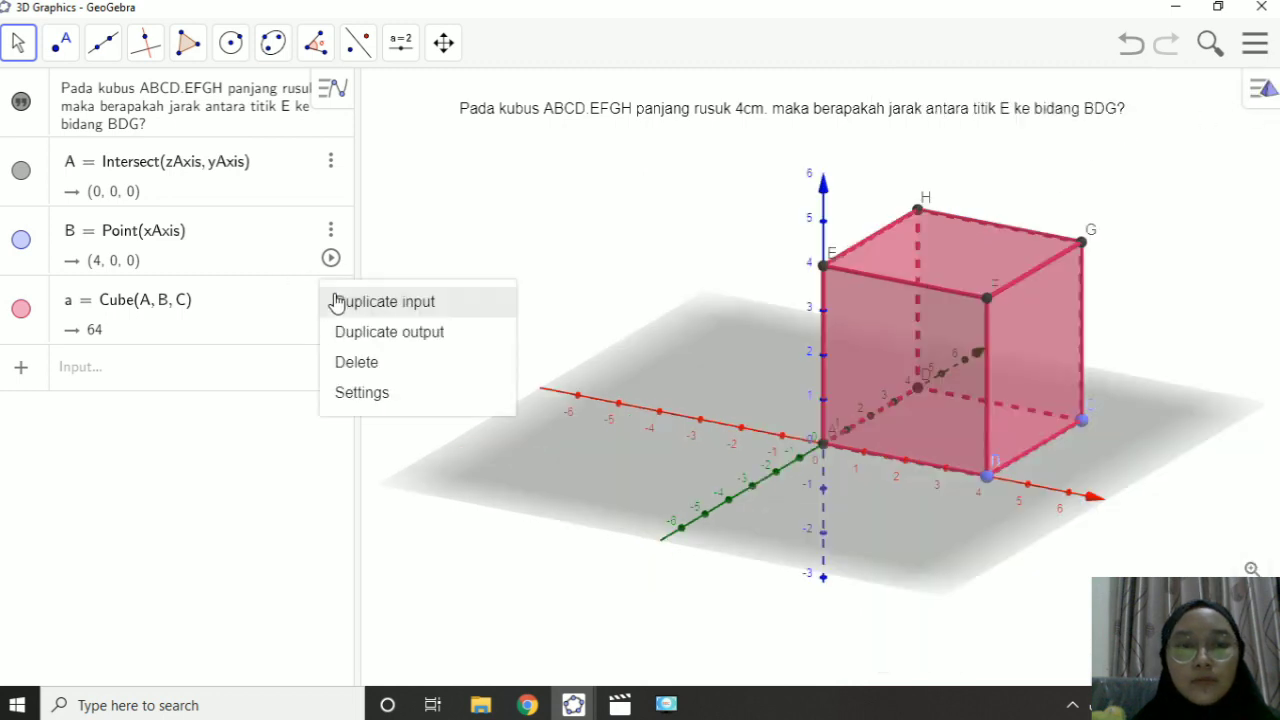
left_click(375, 393)
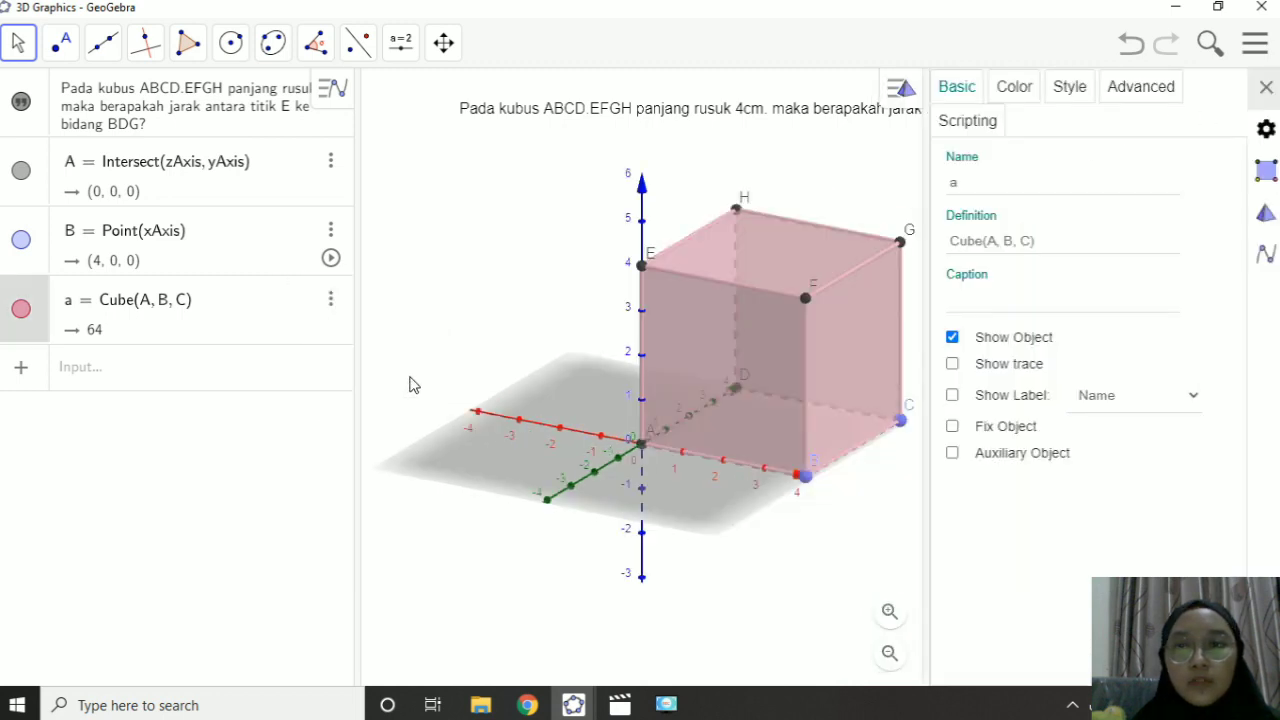
left_click(1014, 98)
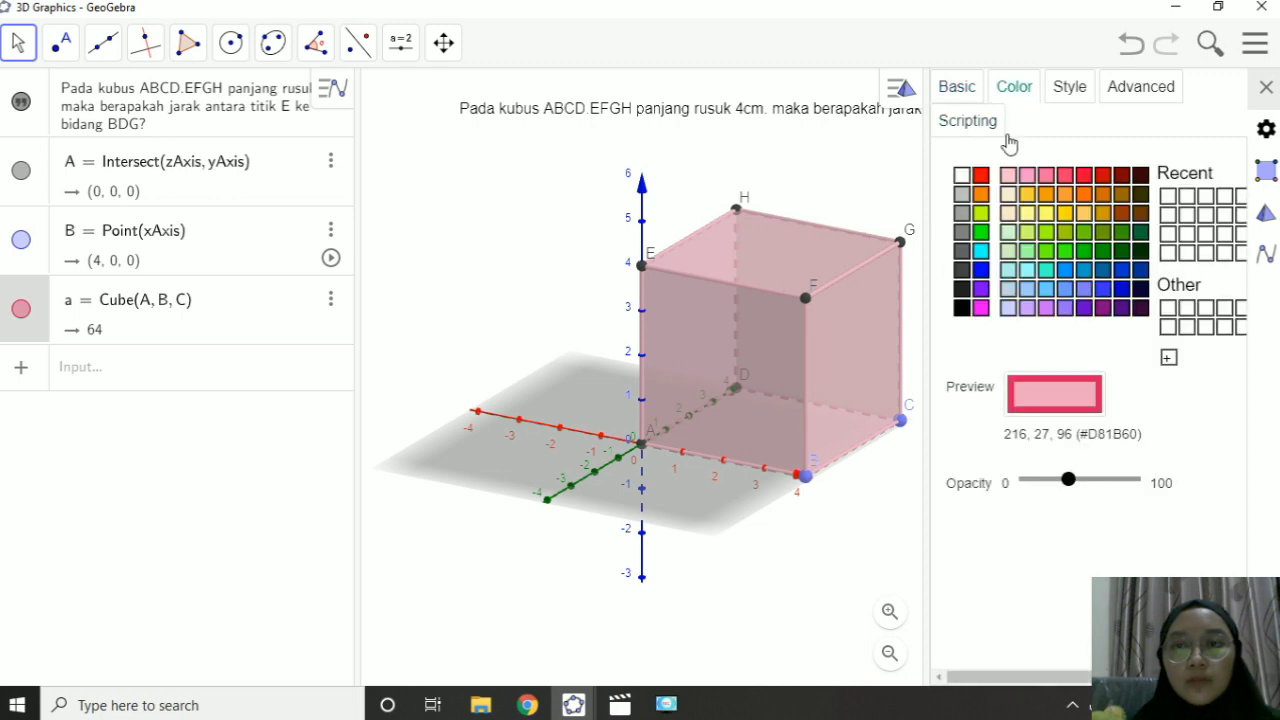
left_click(1026, 215)
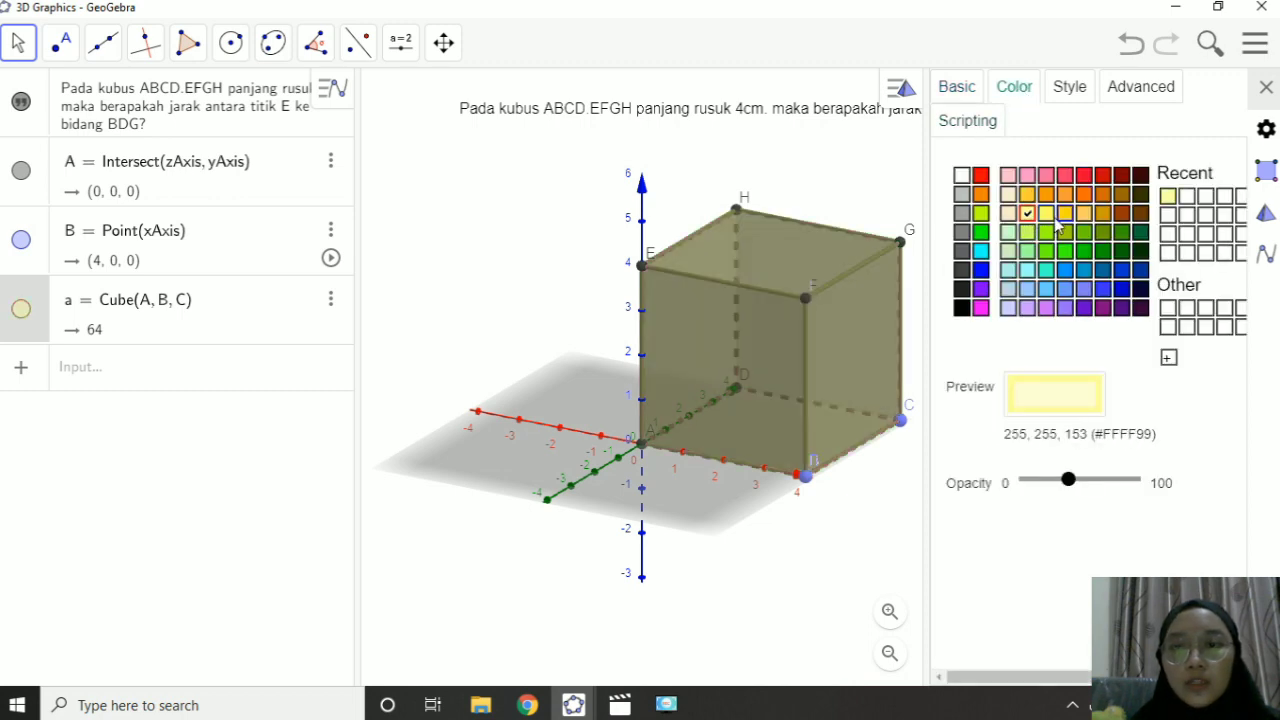
left_click(1008, 214)
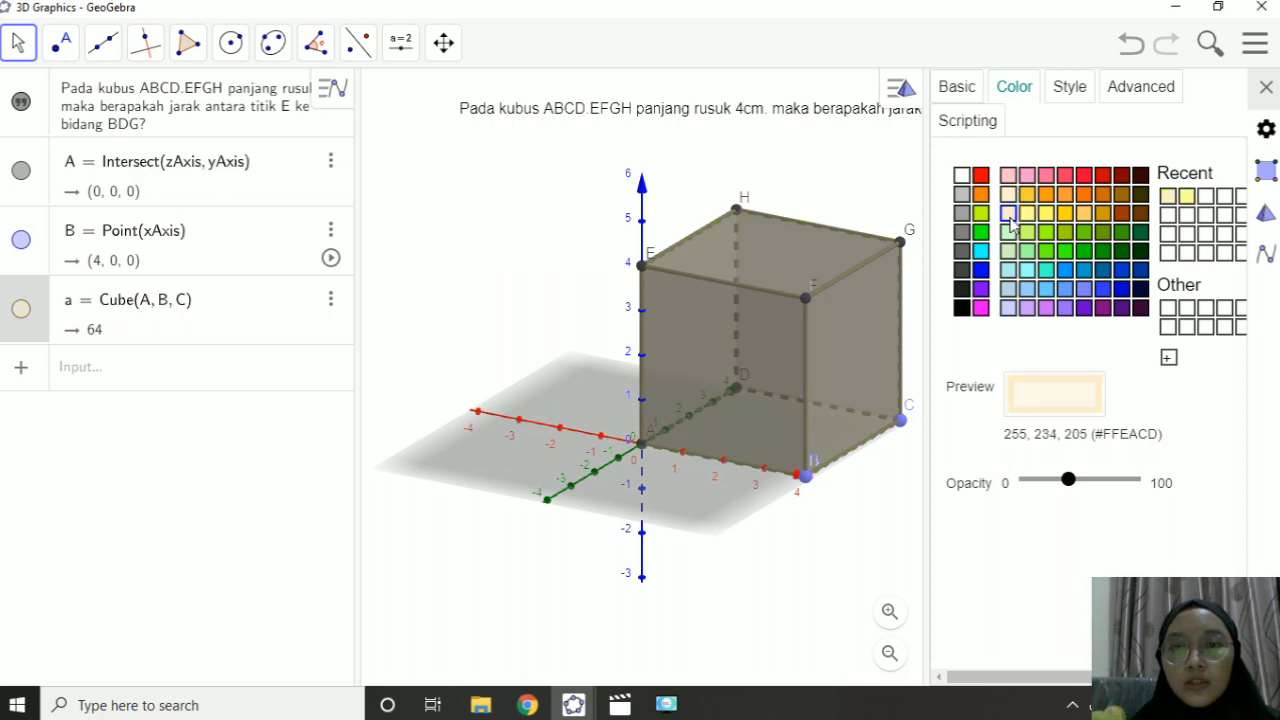
left_click(1070, 482)
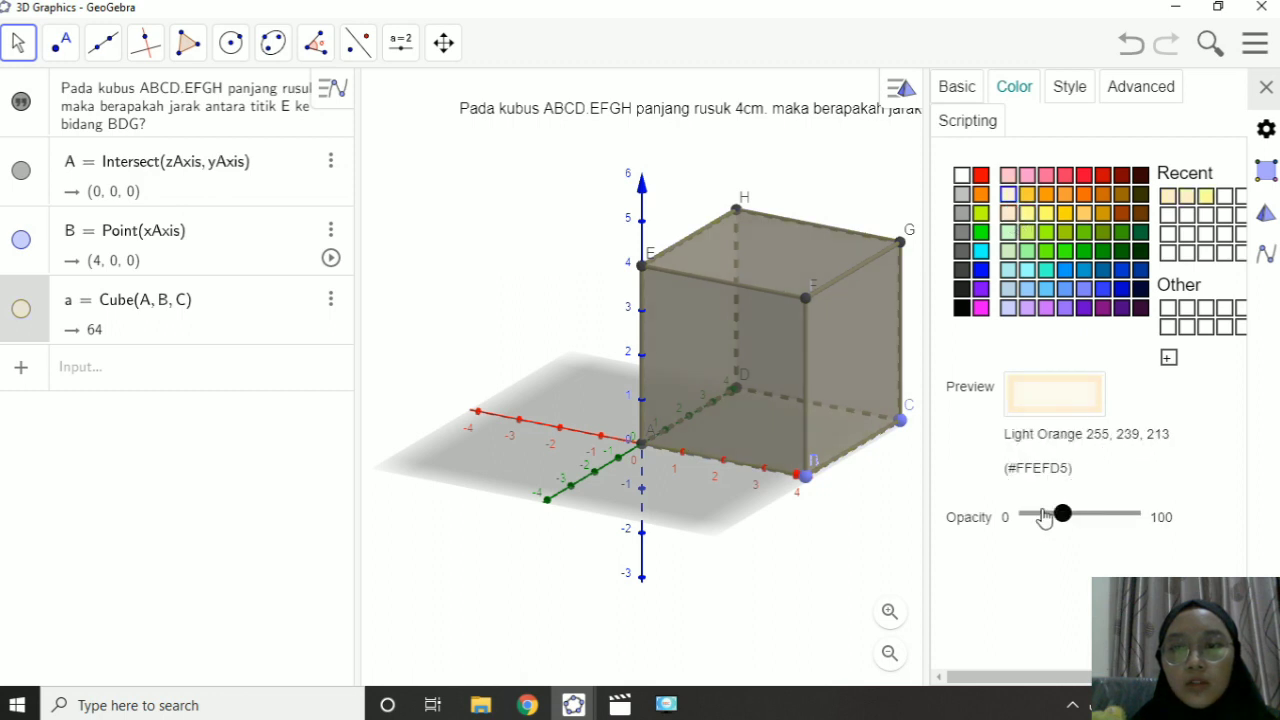
left_click(1041, 514)
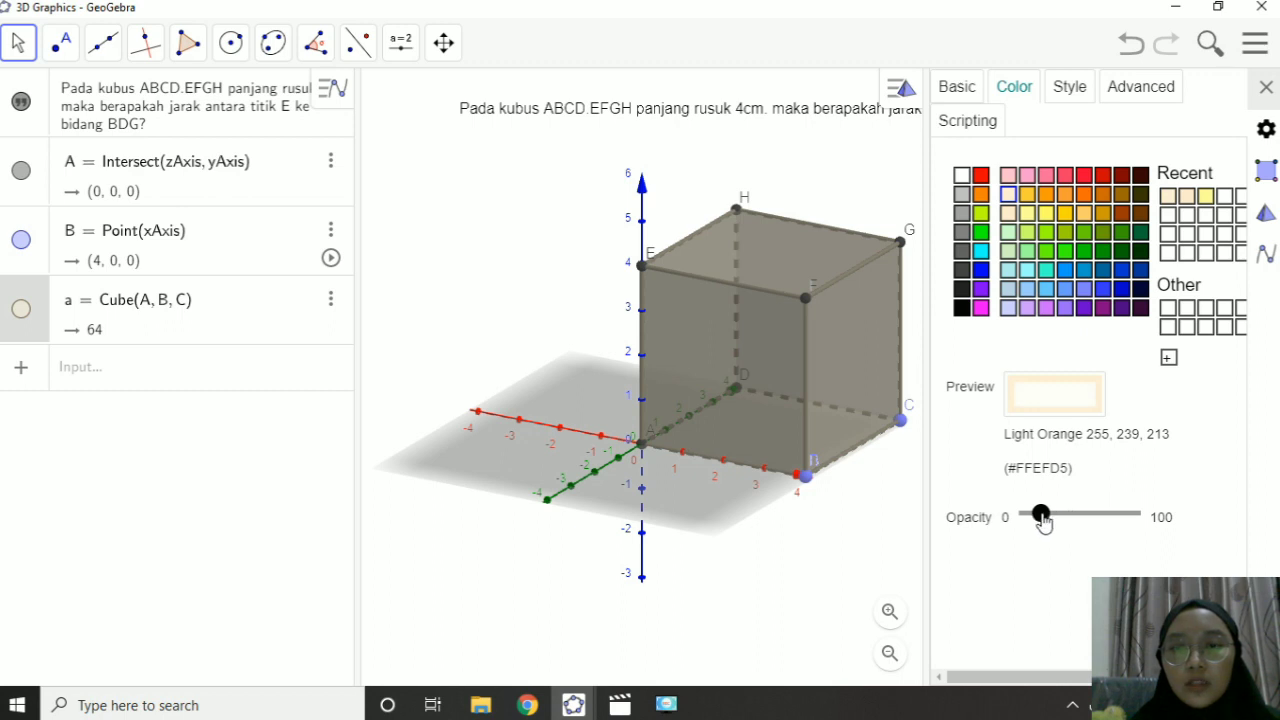
left_click(1266, 87)
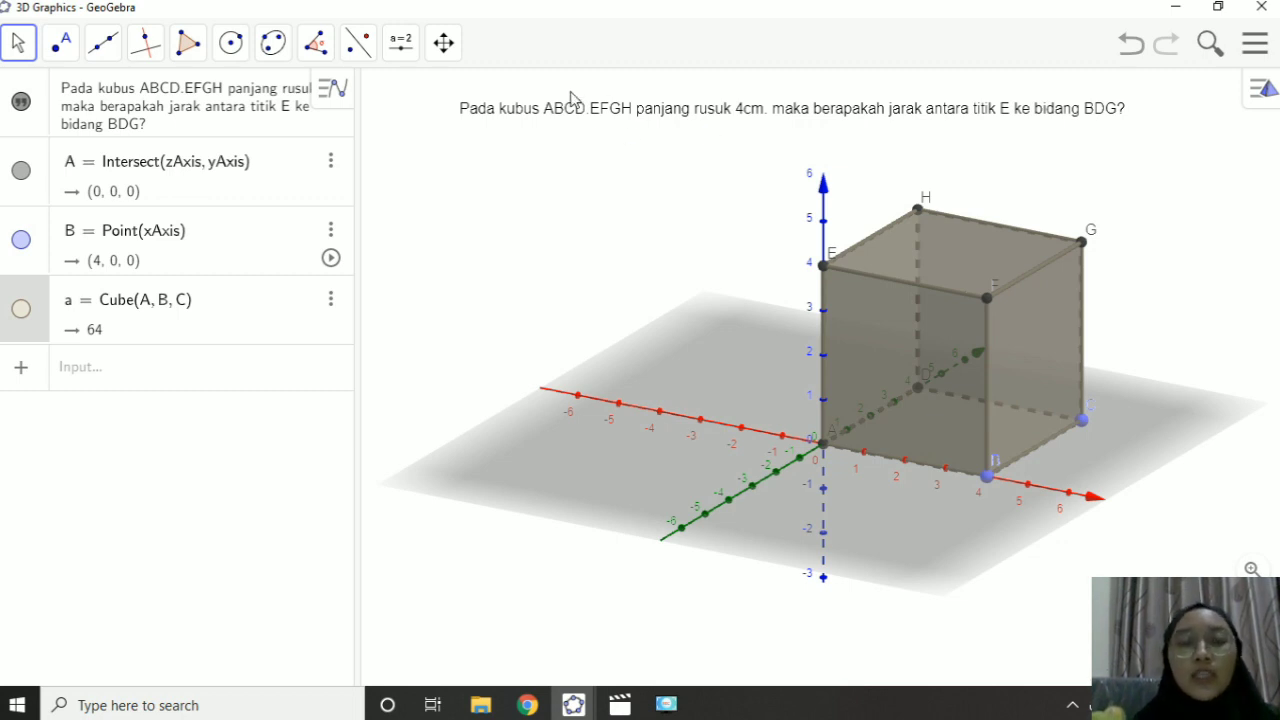
Draw a triangular polygon through cube vertices B, D and G
left_click(190, 45)
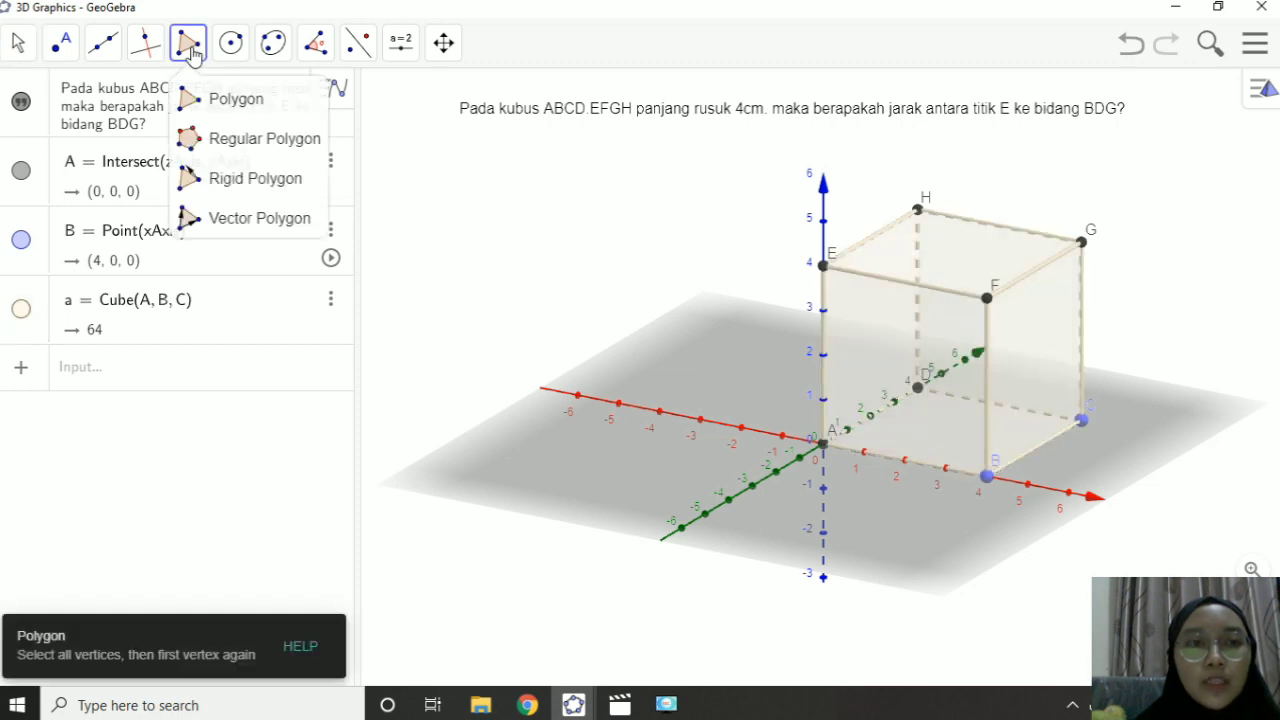
left_click(228, 108)
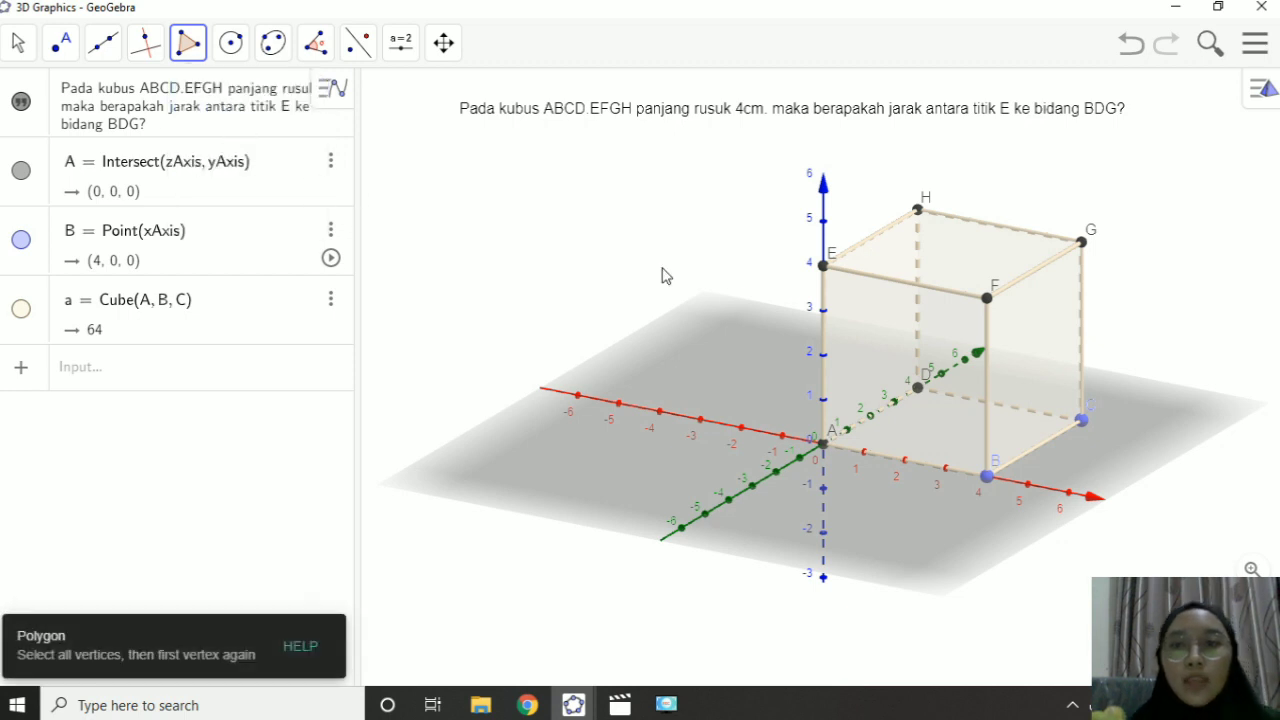
left_click(987, 476)
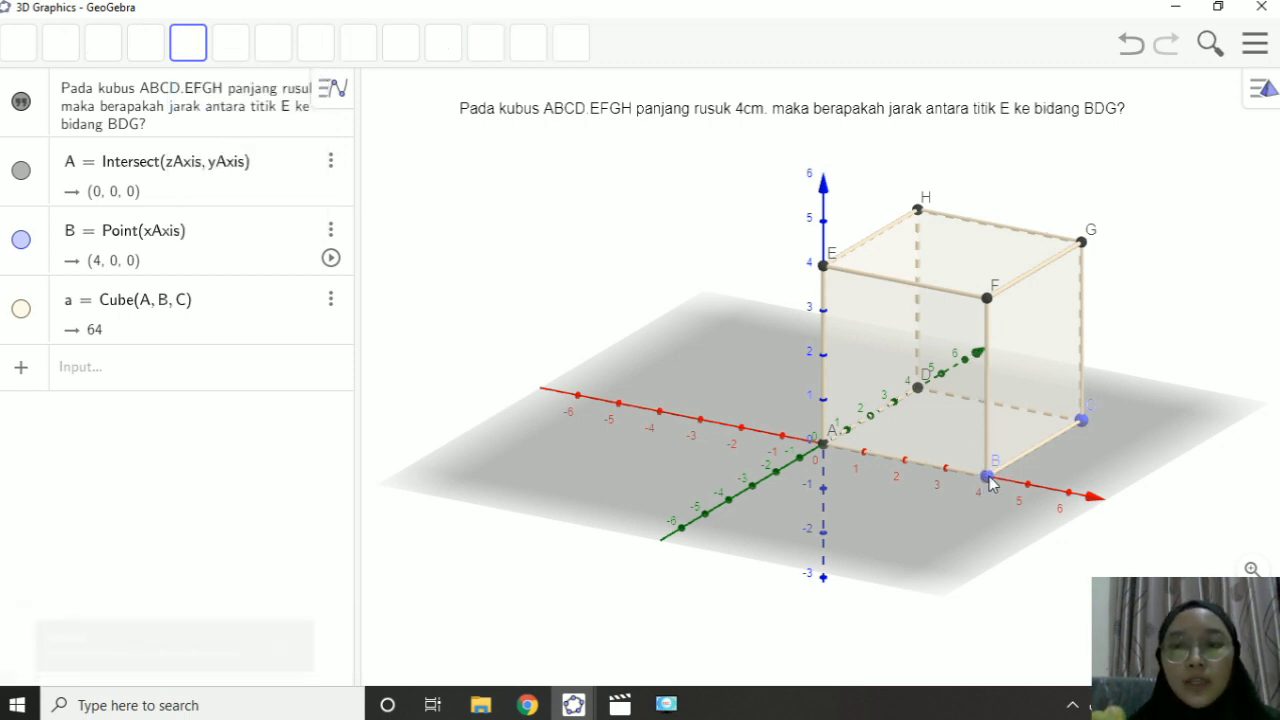
left_click(918, 388)
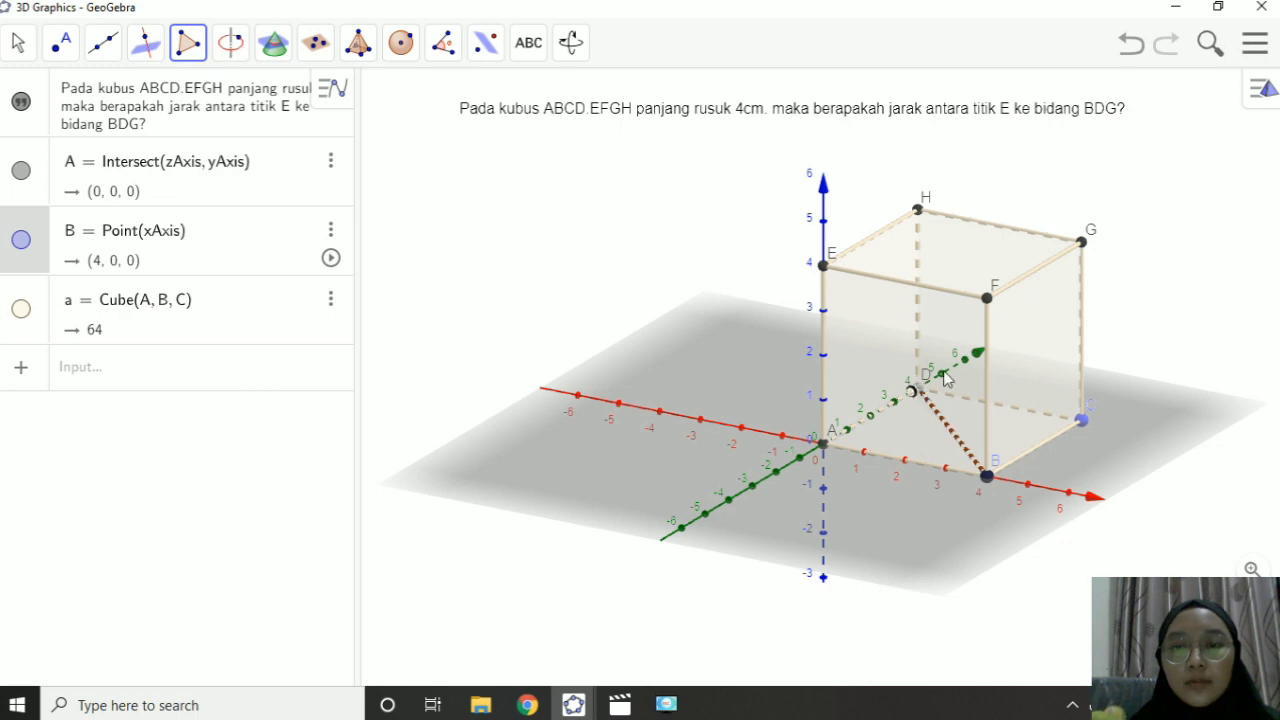
left_click(1083, 245)
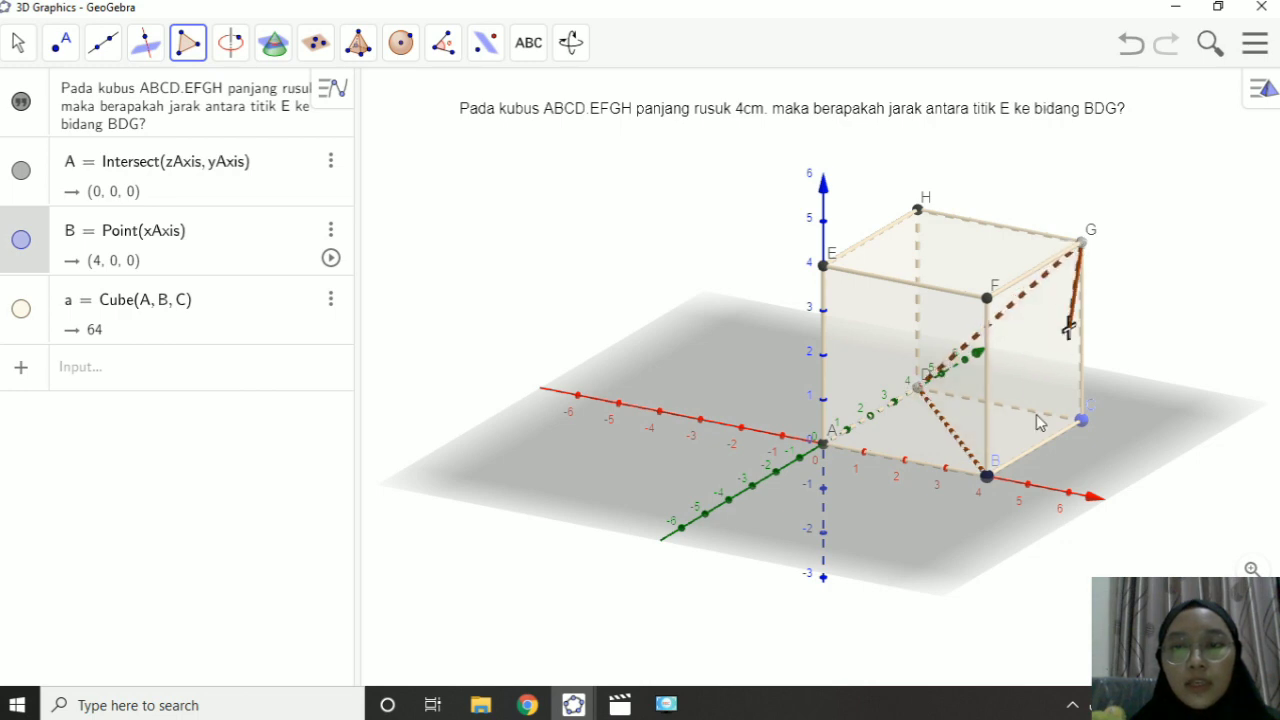
left_click(984, 480)
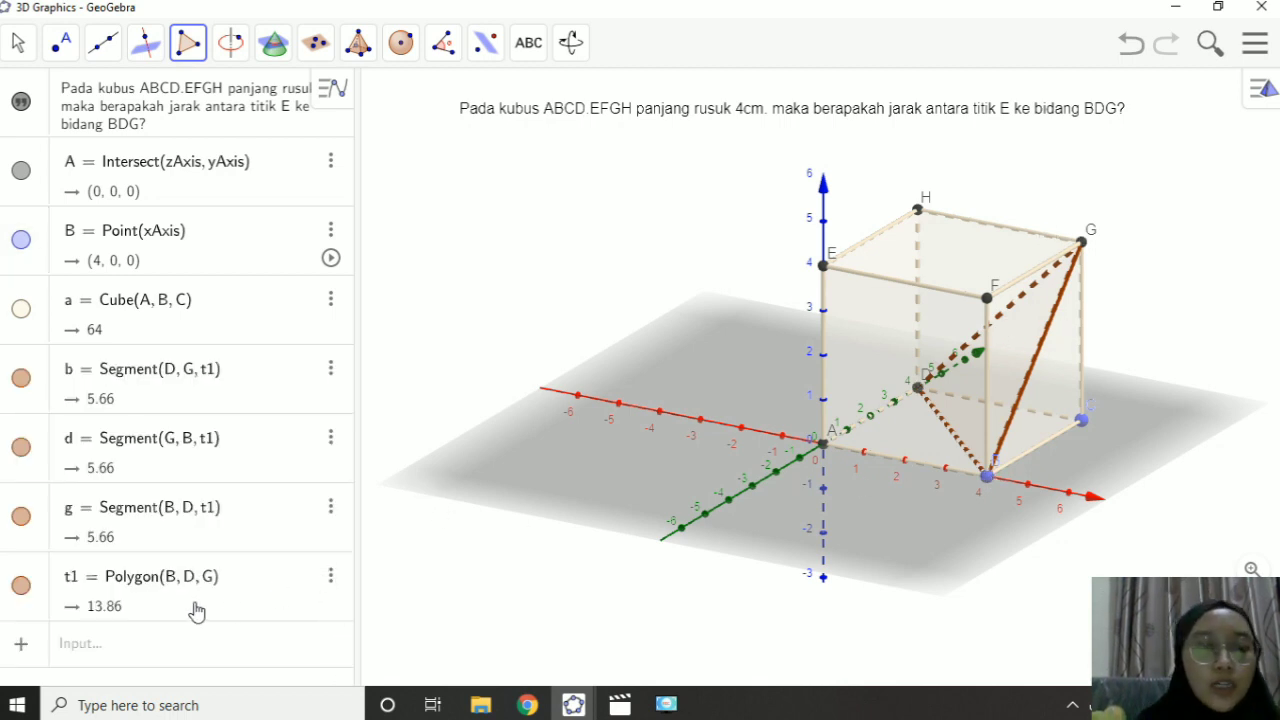
Rename the triangle through B, D and G to BDG in its settings and close the settings
left_click(330, 576)
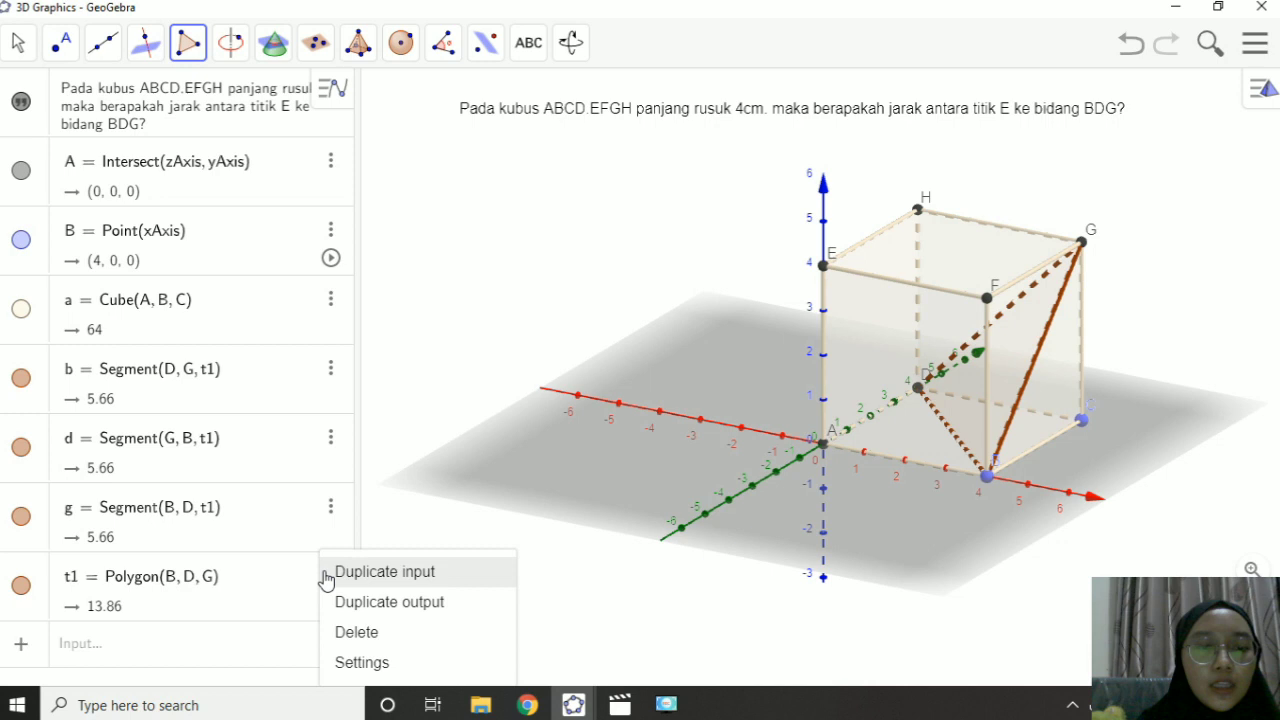
left_click(362, 663)
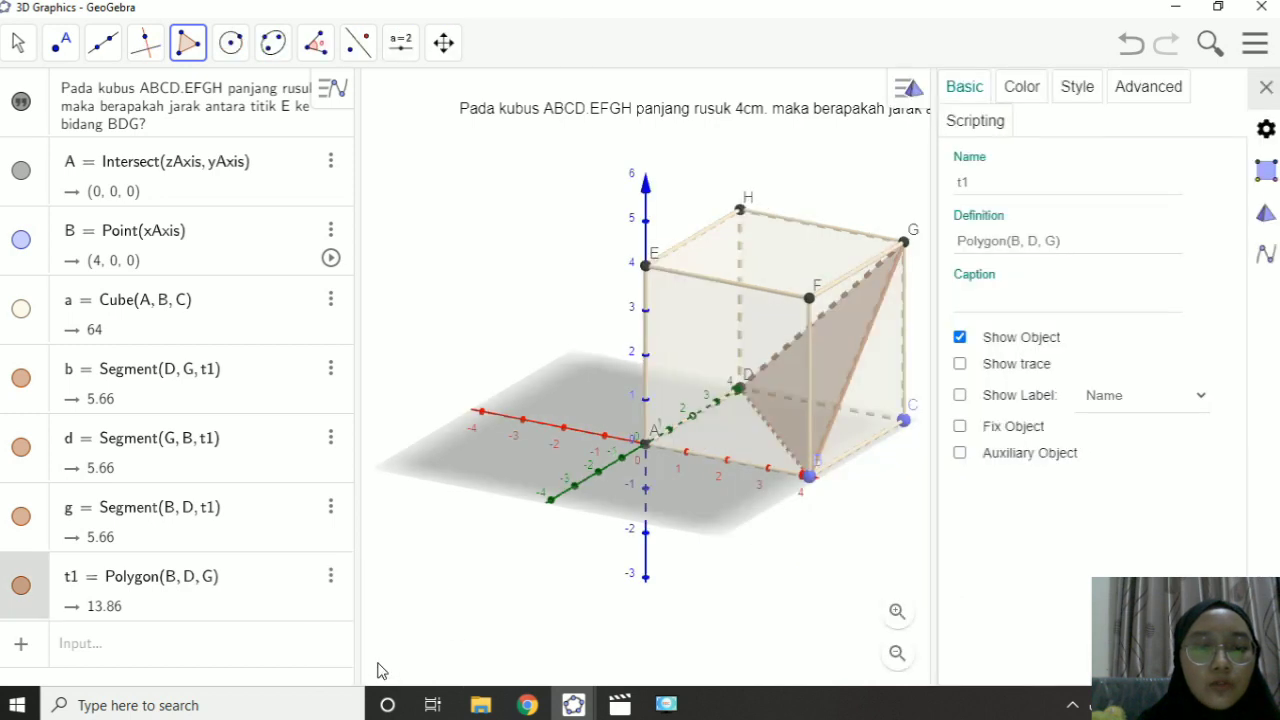
left_click(984, 181)
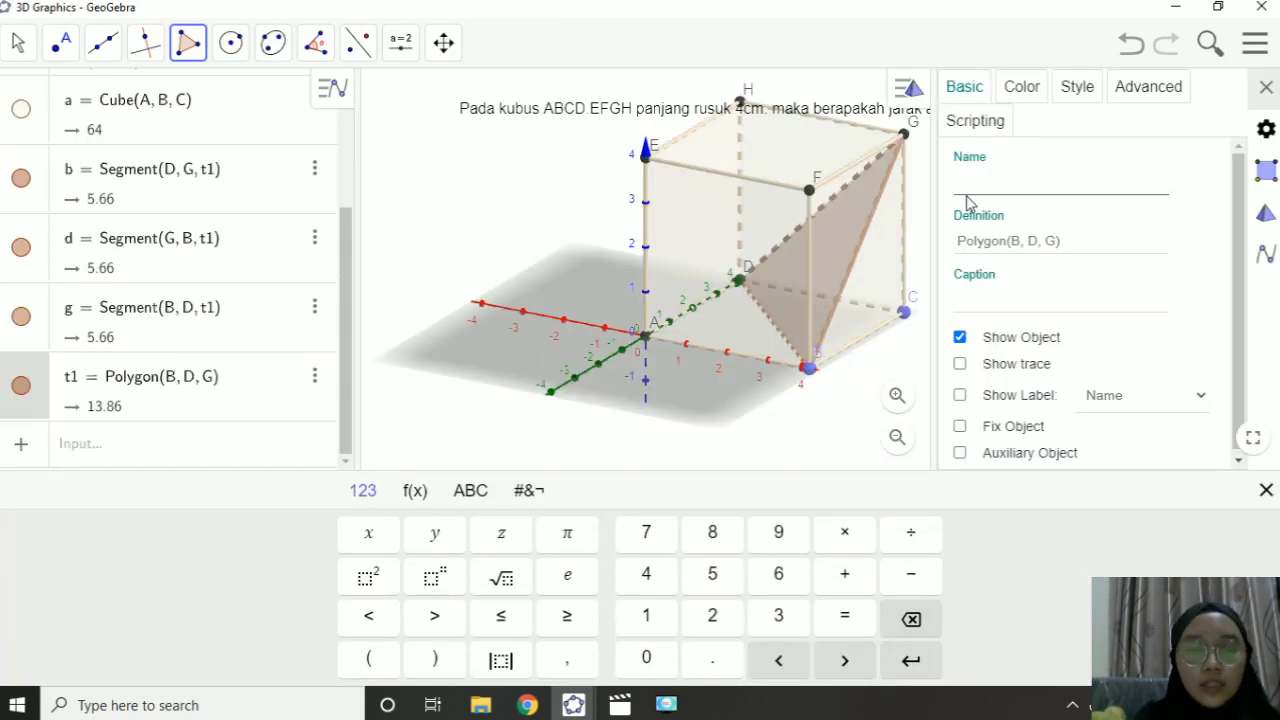
key("Caps_Lock")
type("BDG")
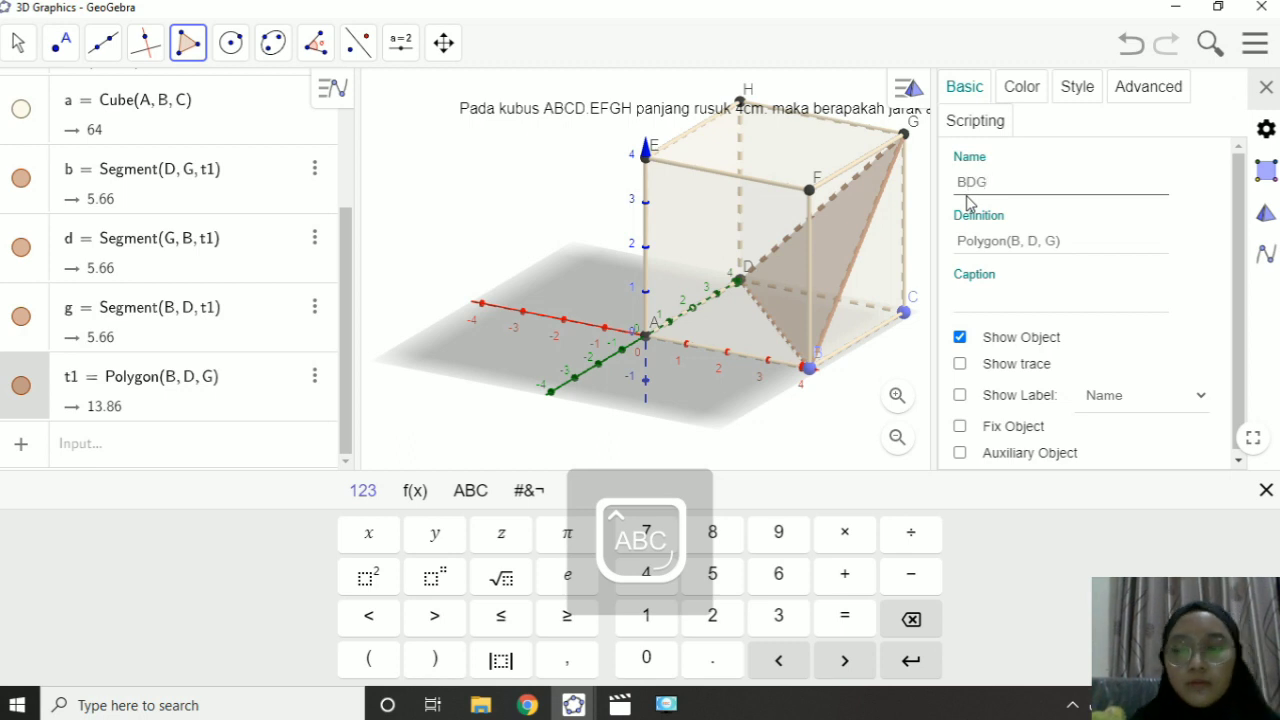
key("Return")
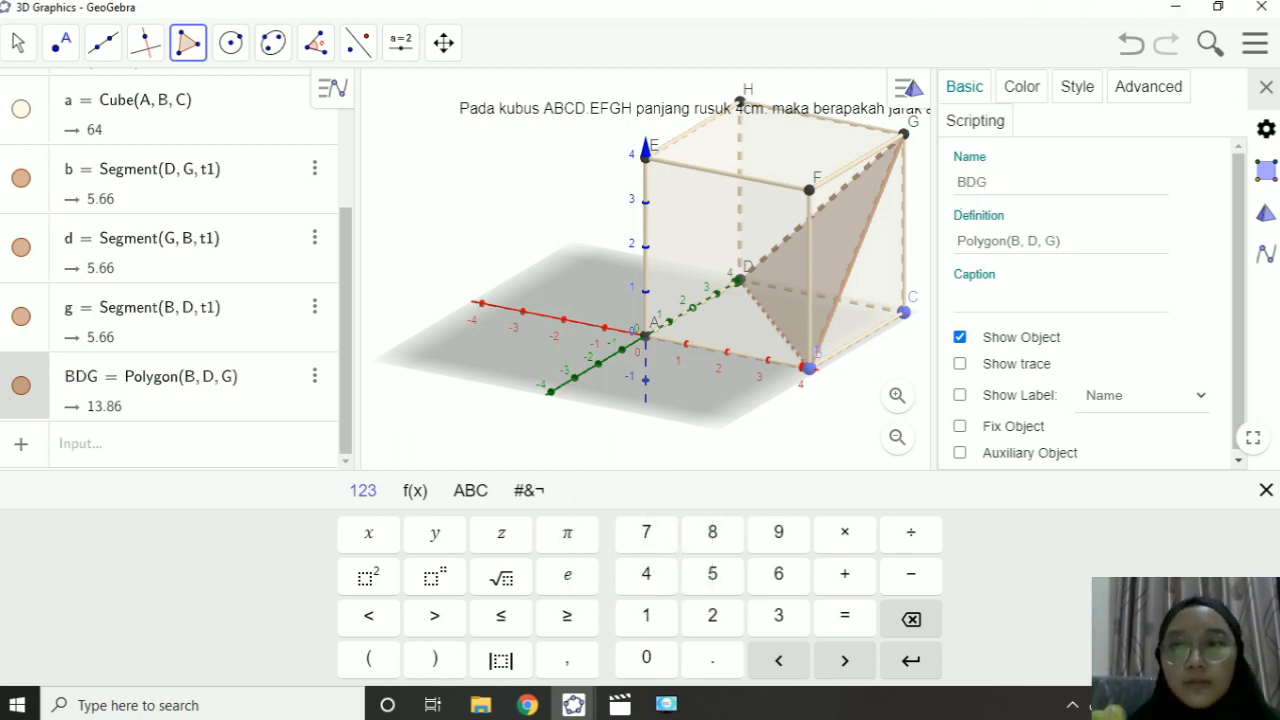
left_click(1266, 87)
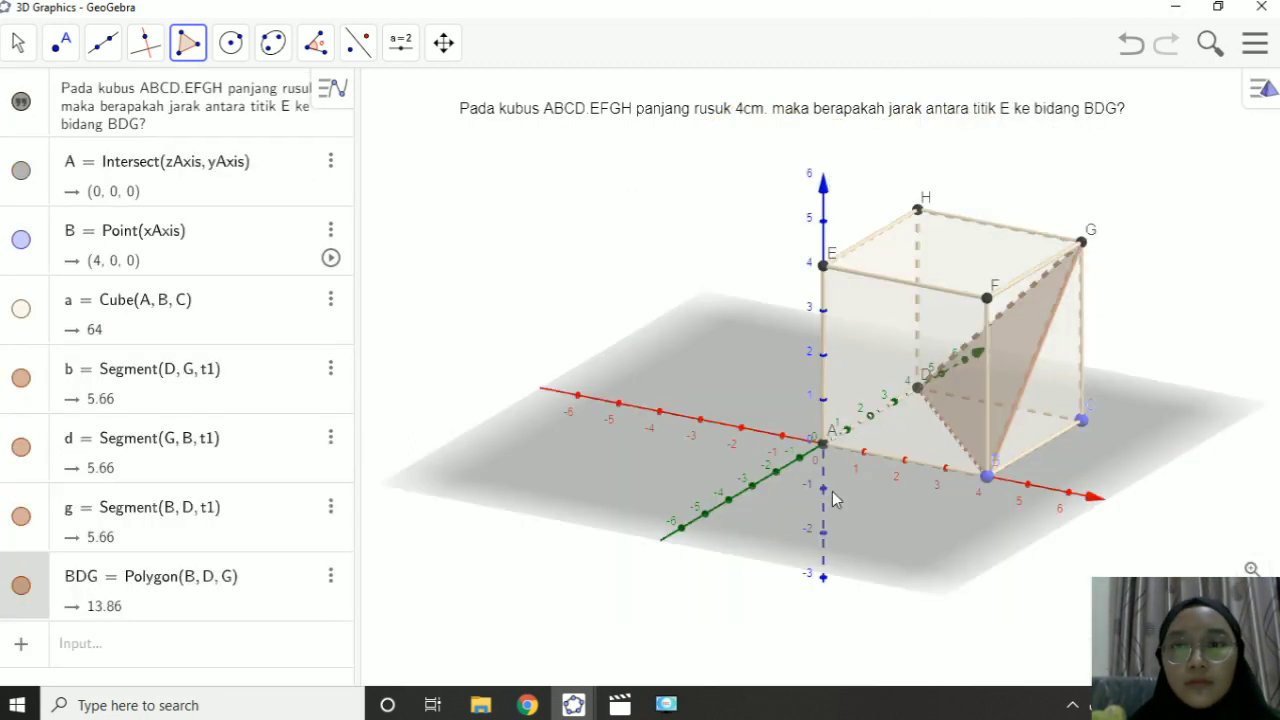
Recolor polygon BDG blue (#3333FF), raise its opacity to nearly full, and close its settings
left_click(330, 576)
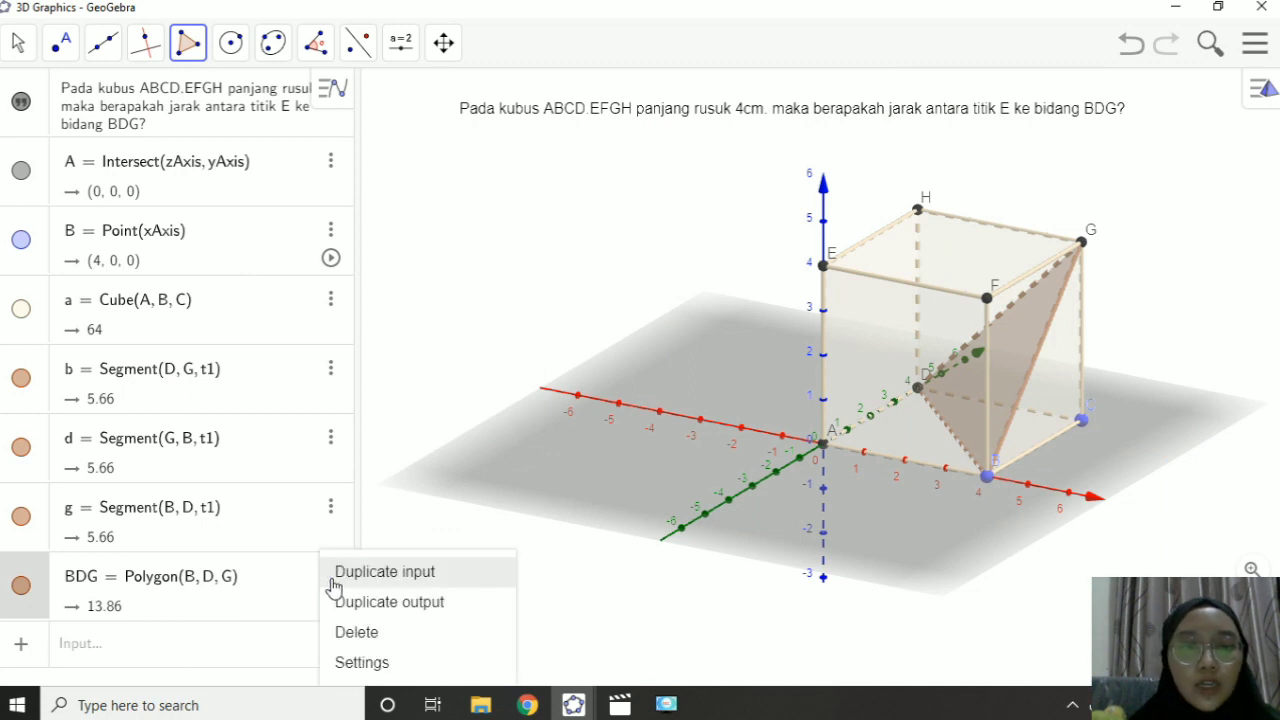
left_click(362, 663)
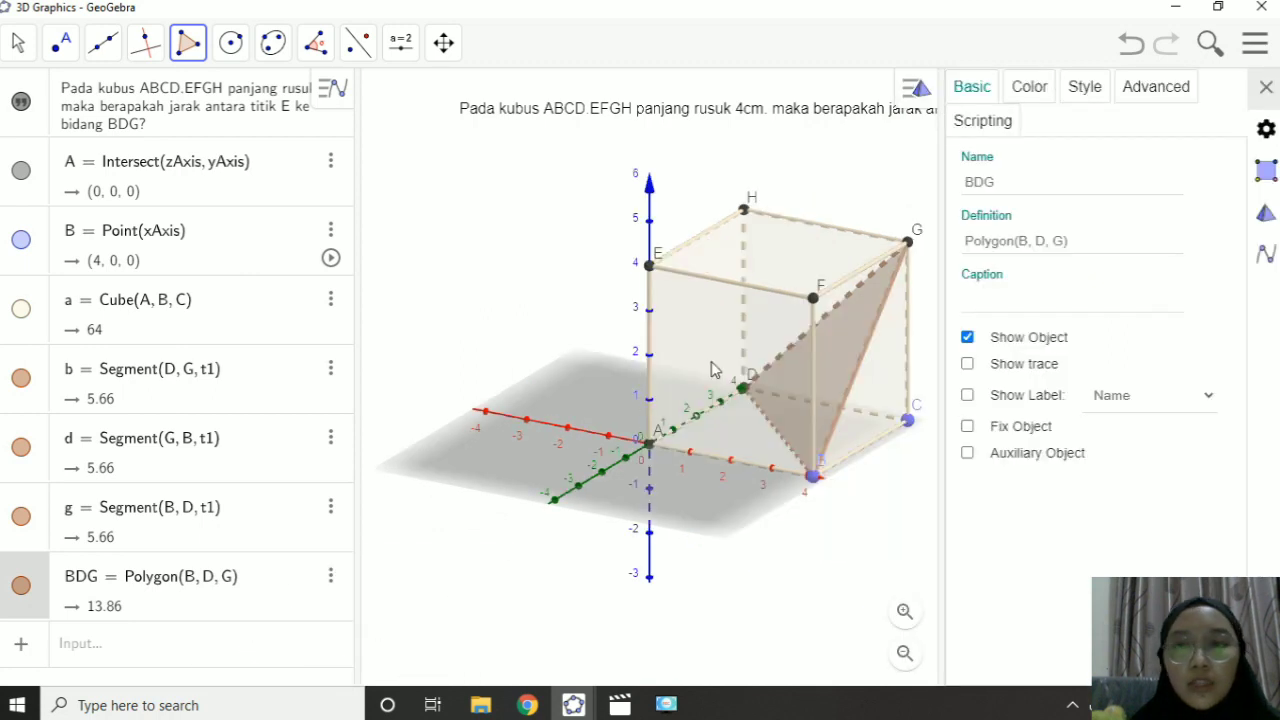
left_click(1027, 87)
left_click(996, 176)
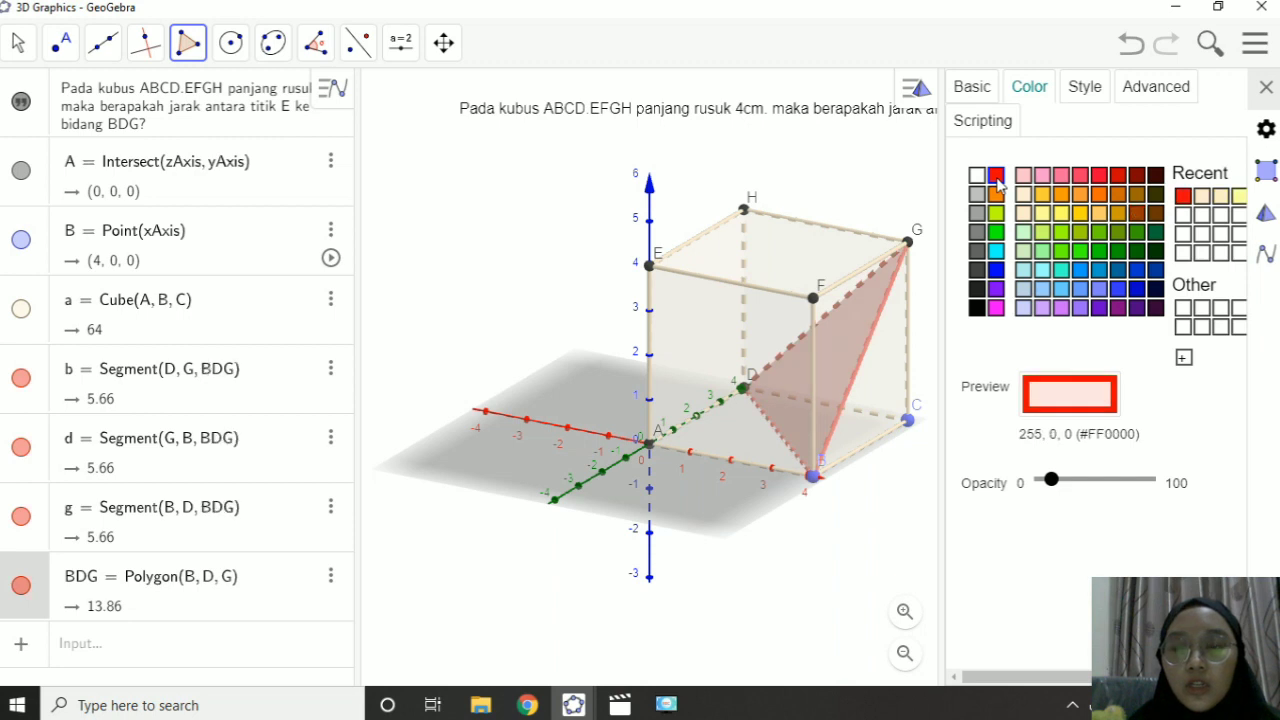
left_click_drag(1065, 490, 1137, 482)
left_click(1119, 289)
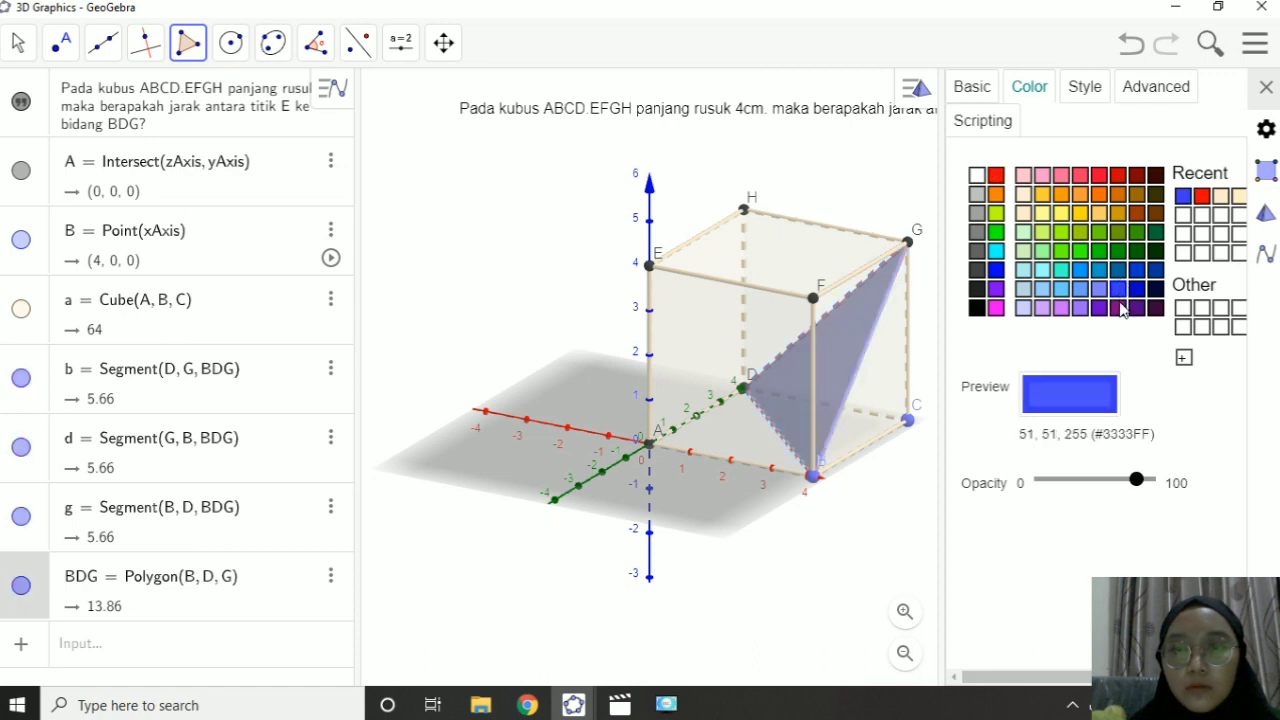
left_click(1266, 89)
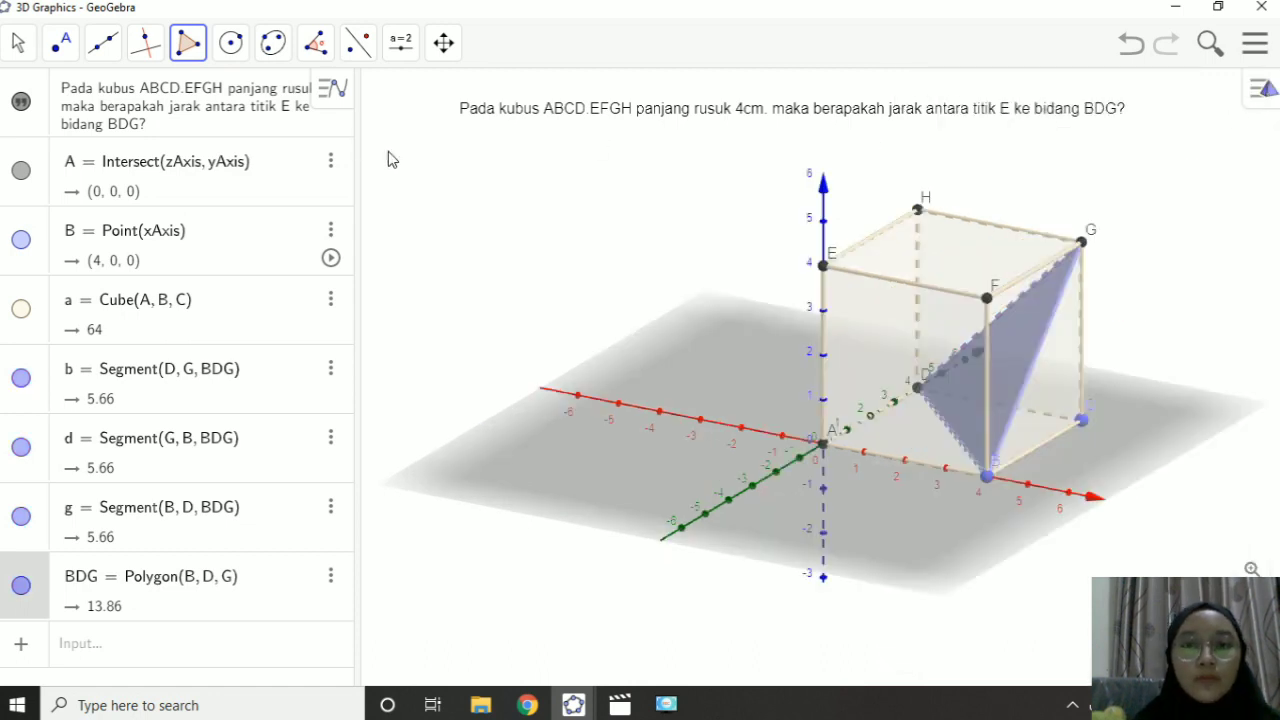
key("Escape")
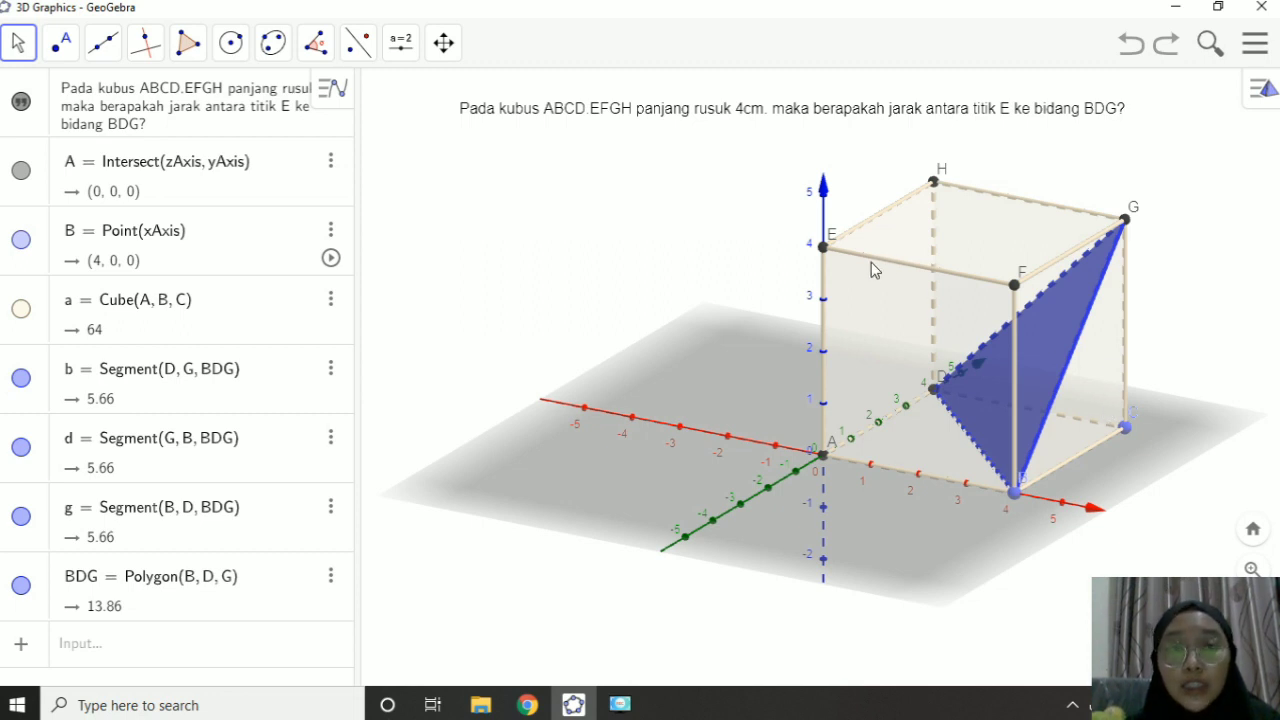
left_click(145, 42)
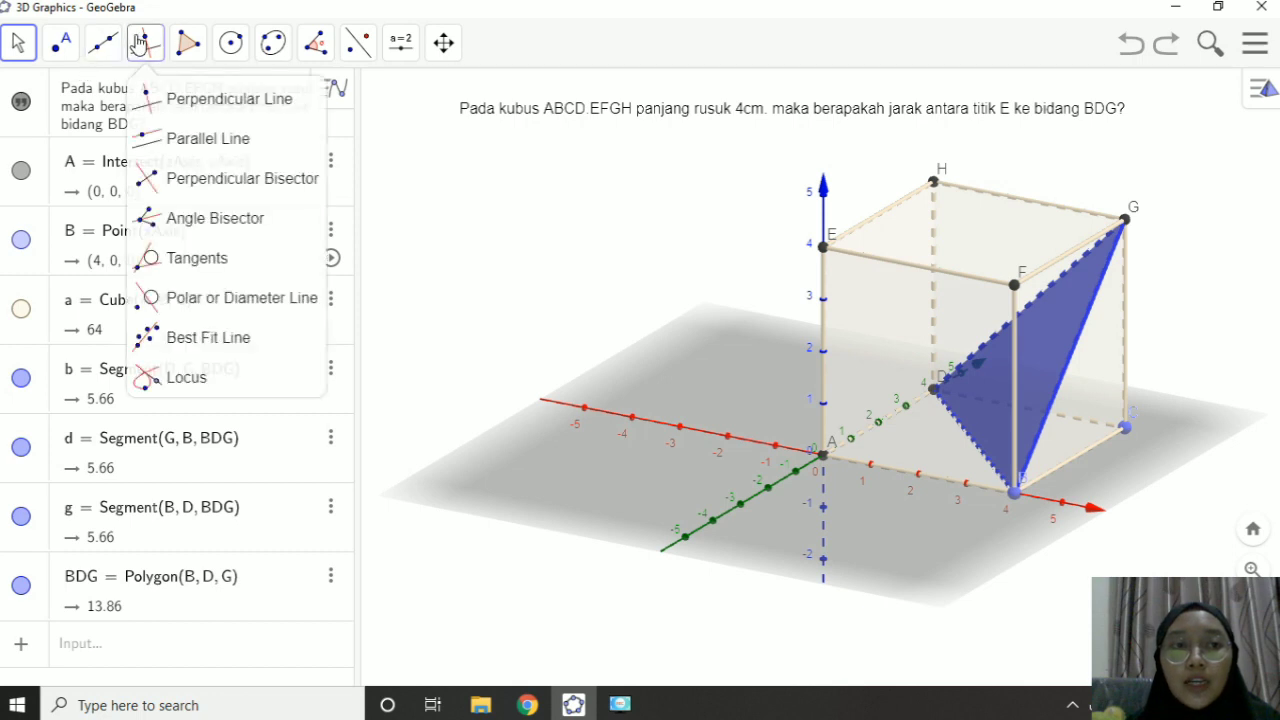
left_click(185, 102)
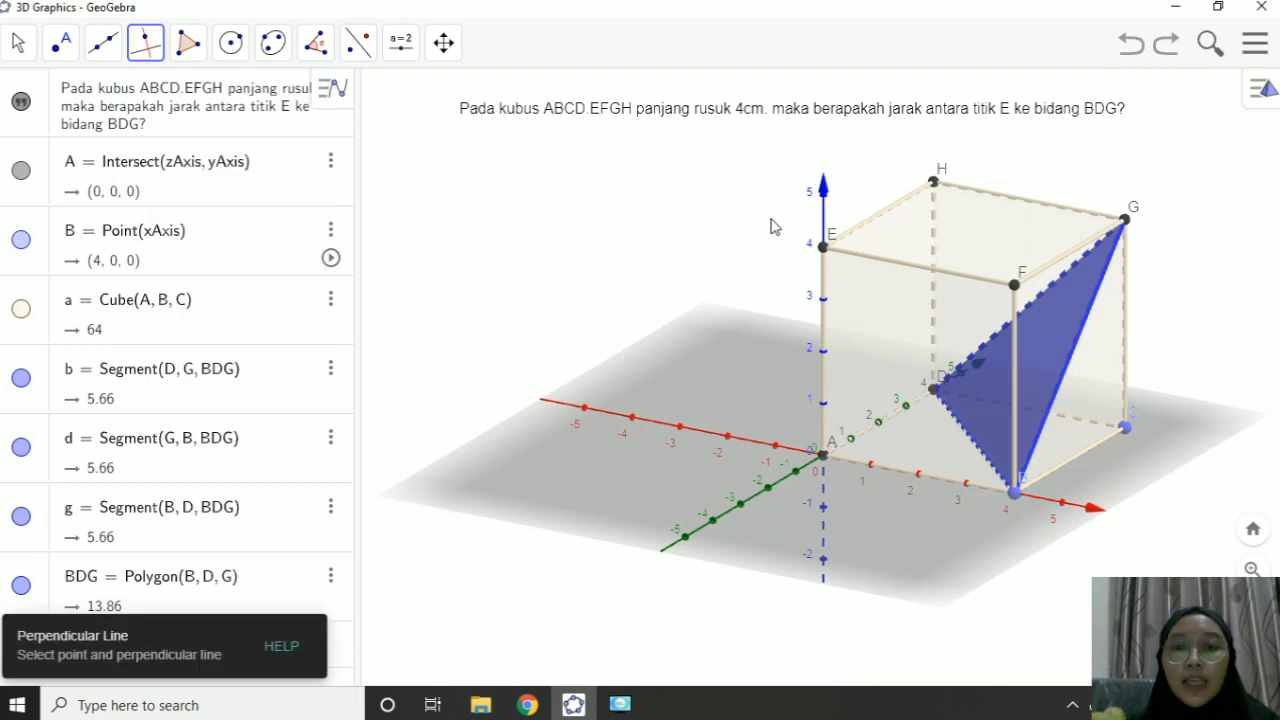
key("Escape")
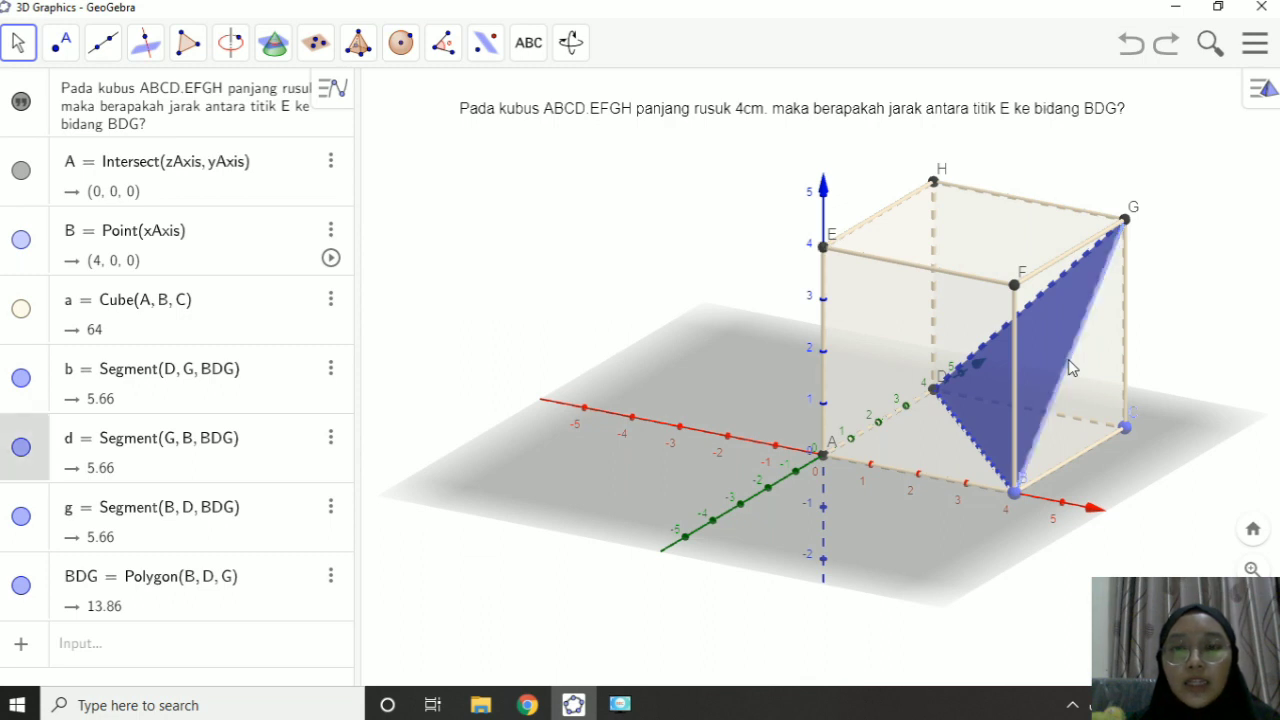
Construct a perpendicular line from vertex E to edge BG of triangle BDG
left_click(143, 57)
left_click(166, 108)
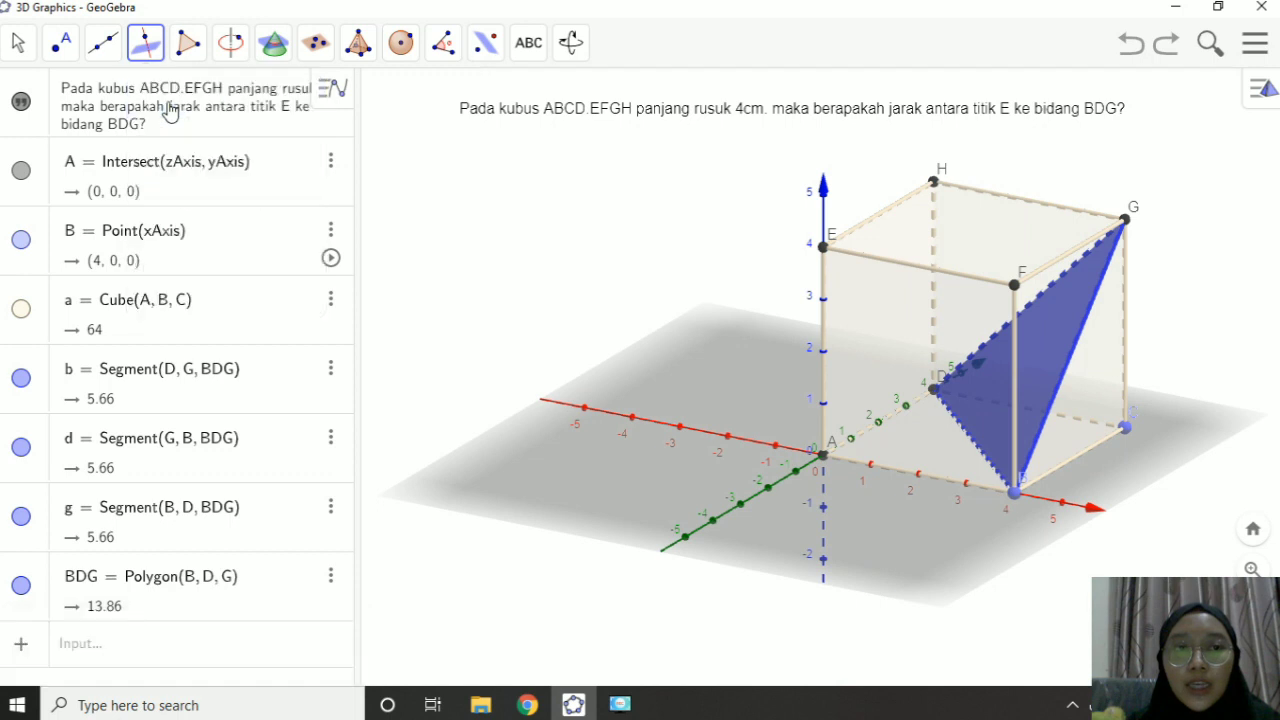
left_click(823, 248)
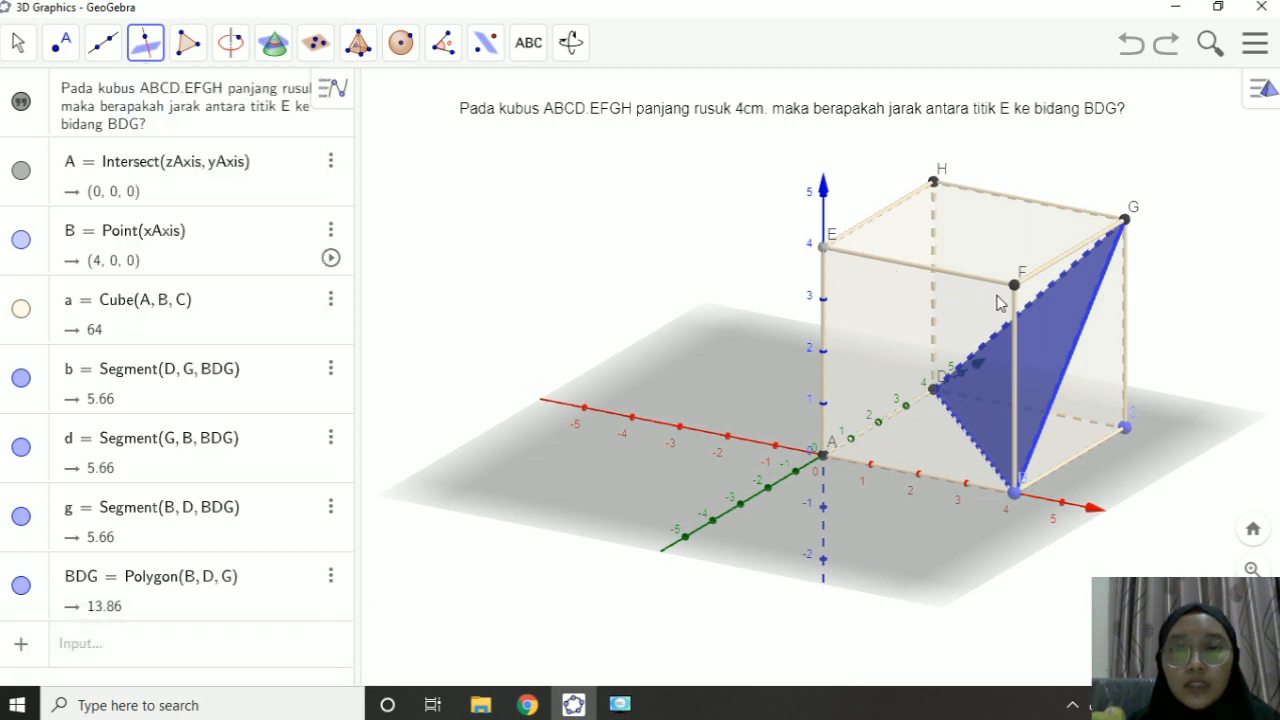
left_click(1073, 355)
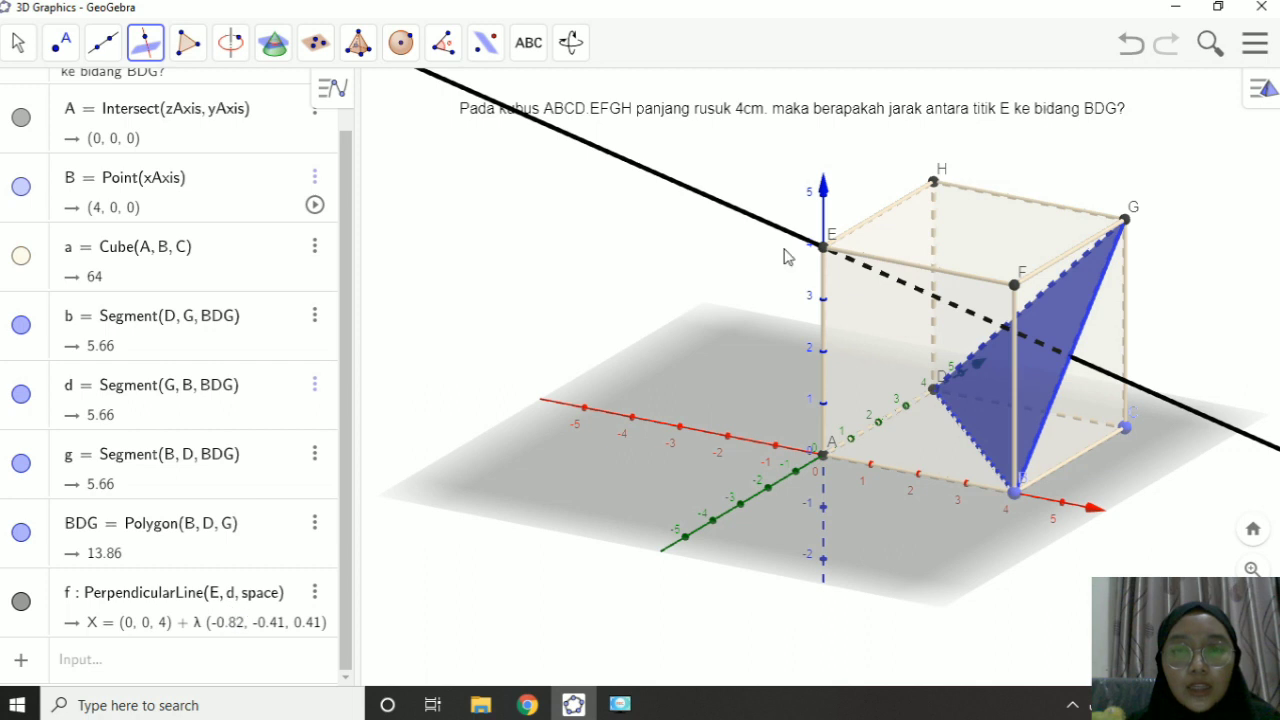
Redefine the perpendicular line through E as PerpendicularLine(E, BDG)
left_click(281, 604)
key("BackSpace")
key("BackSpace")
key("BackSpace")
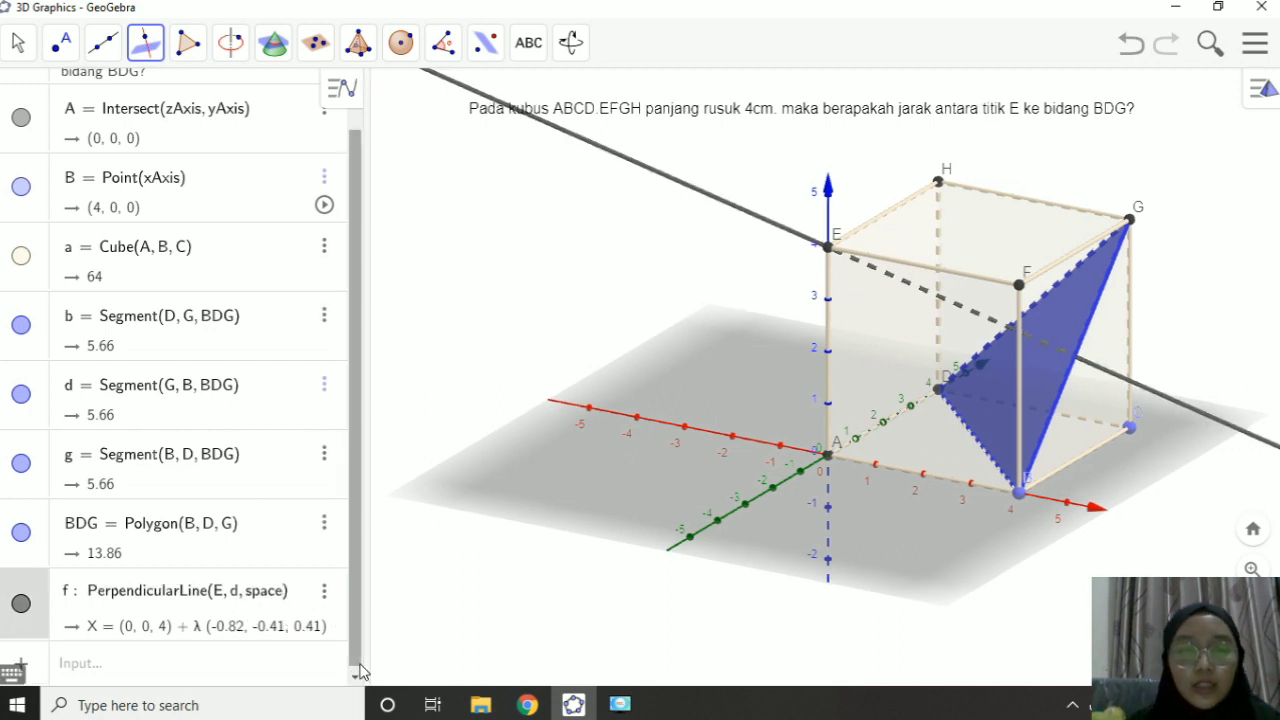
key("BackSpace")
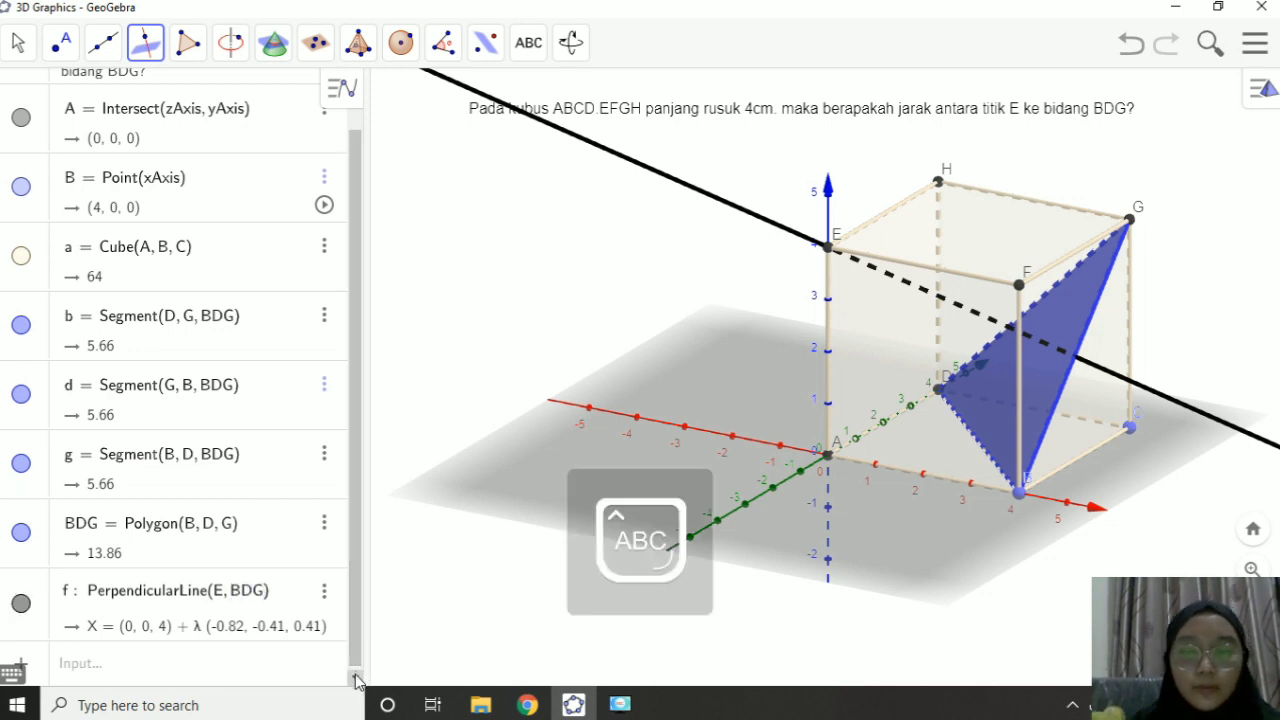
key("Return")
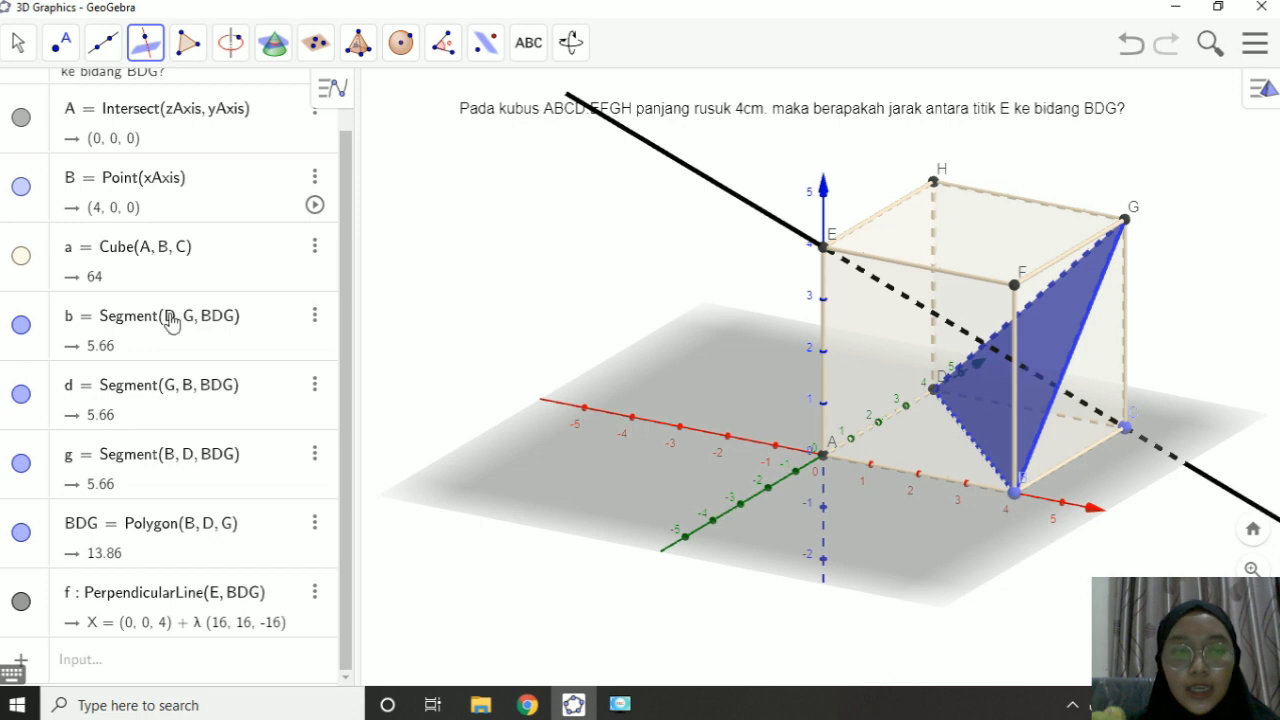
Rename the perpendicular line through E to garis1 in its settings and close the settings
left_click(314, 592)
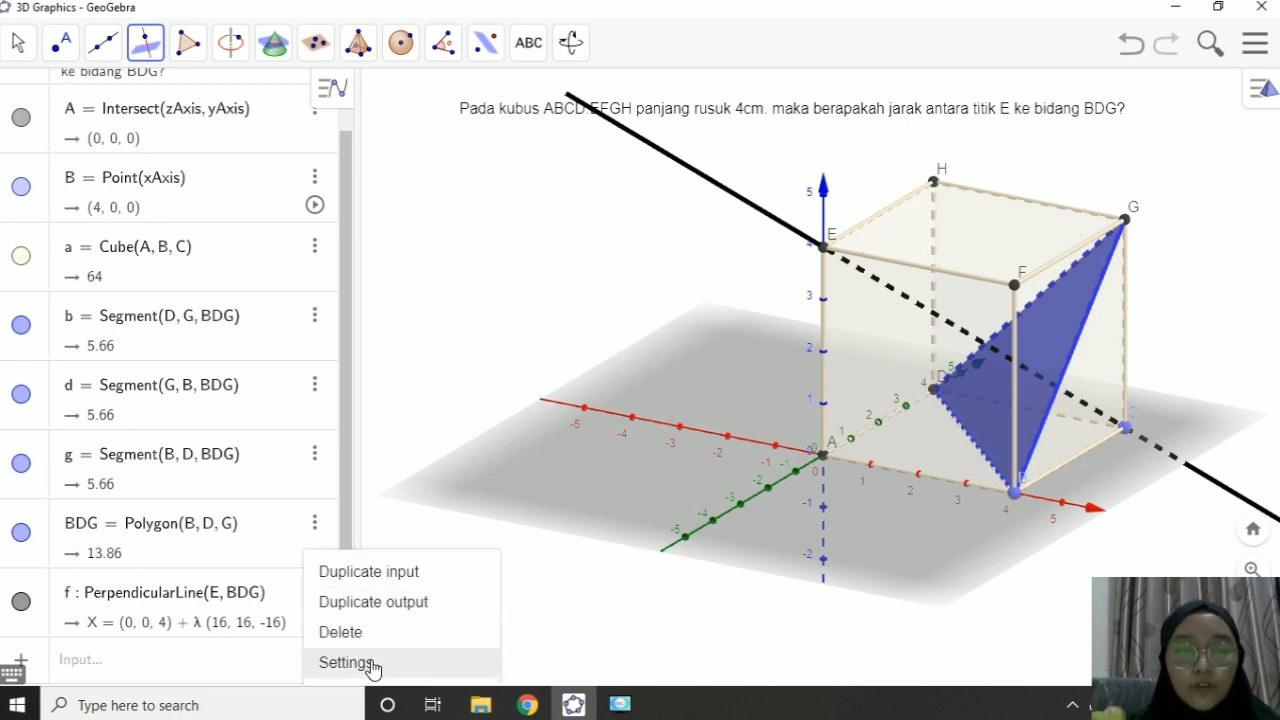
left_click(346, 662)
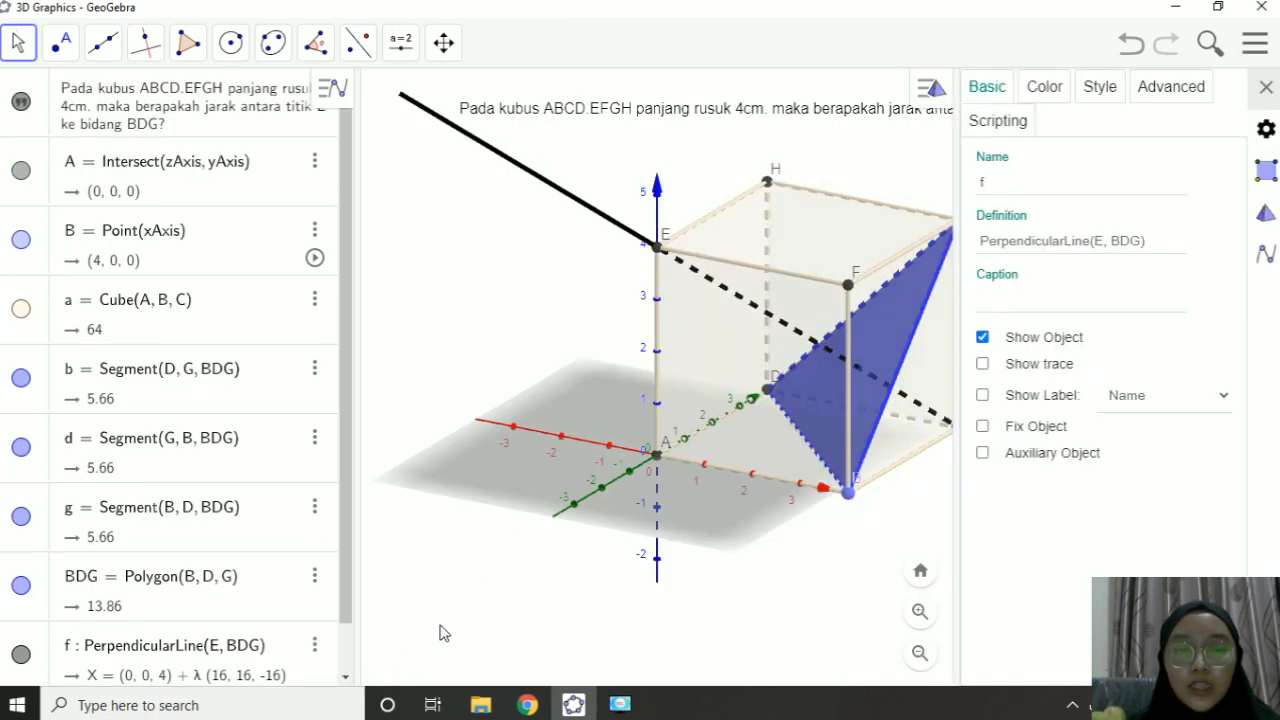
left_click(1017, 183)
key("BackSpace")
type("g")
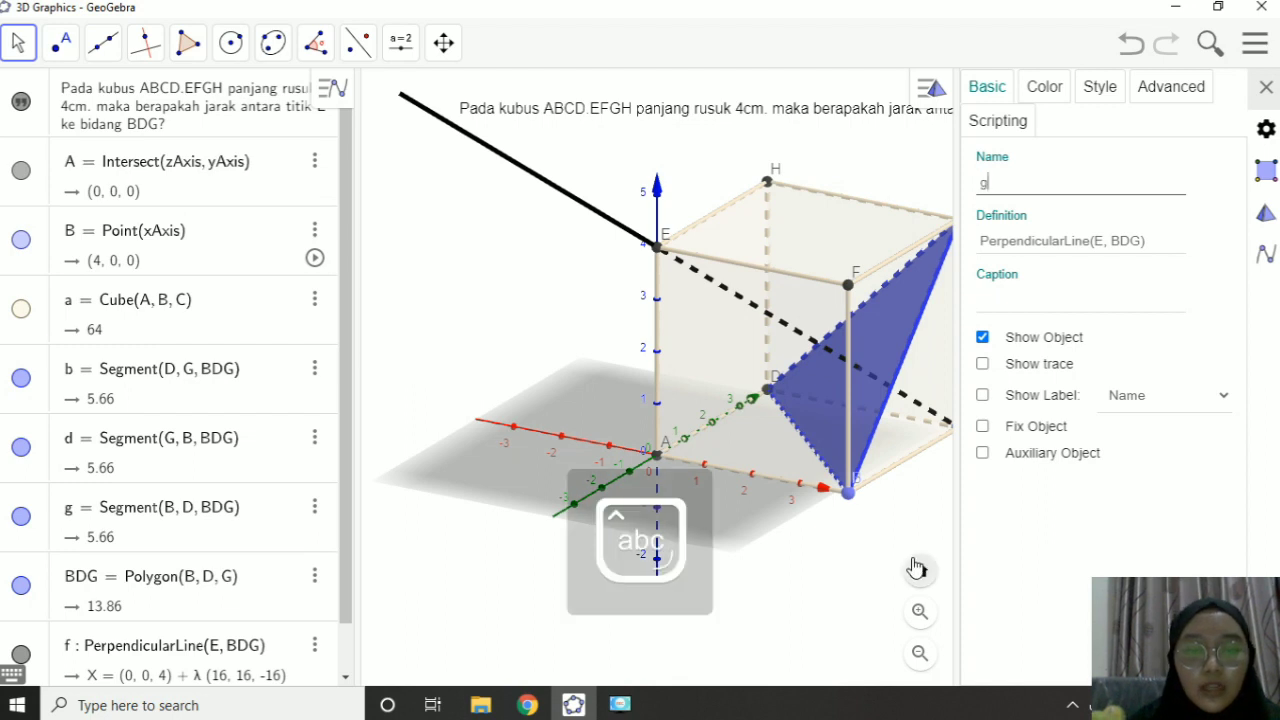
type("aris1")
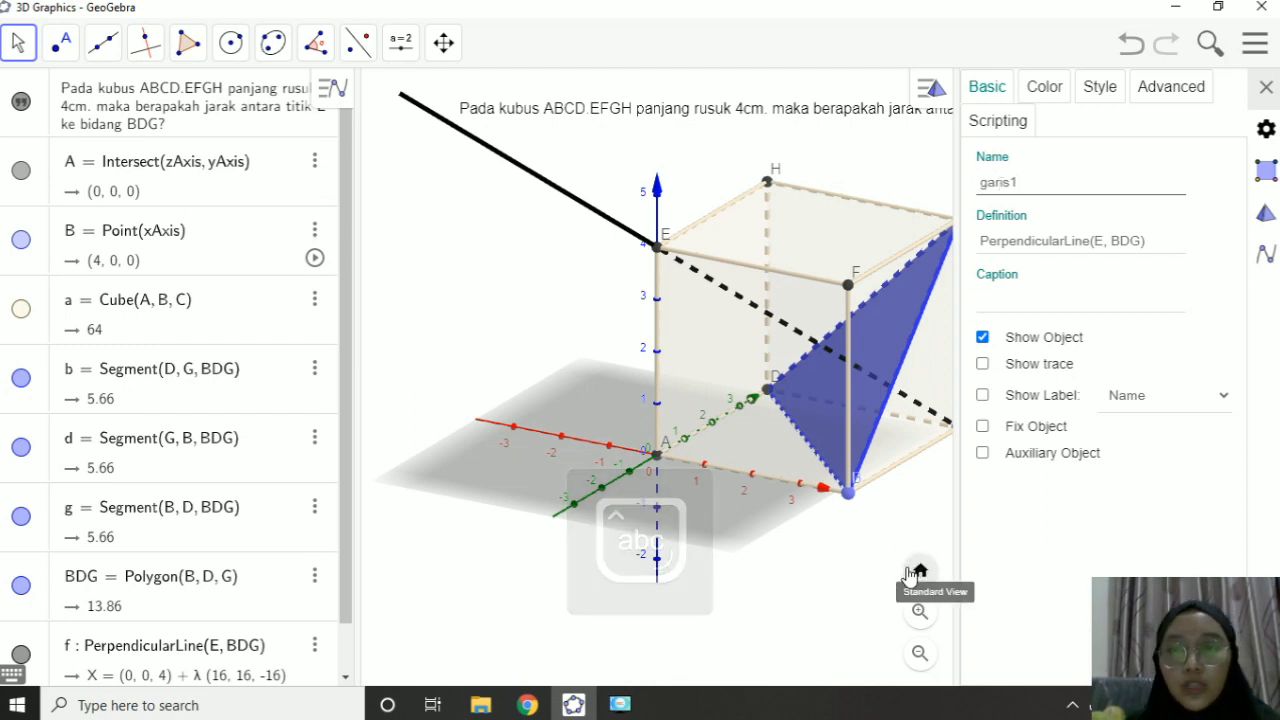
left_click(1092, 505)
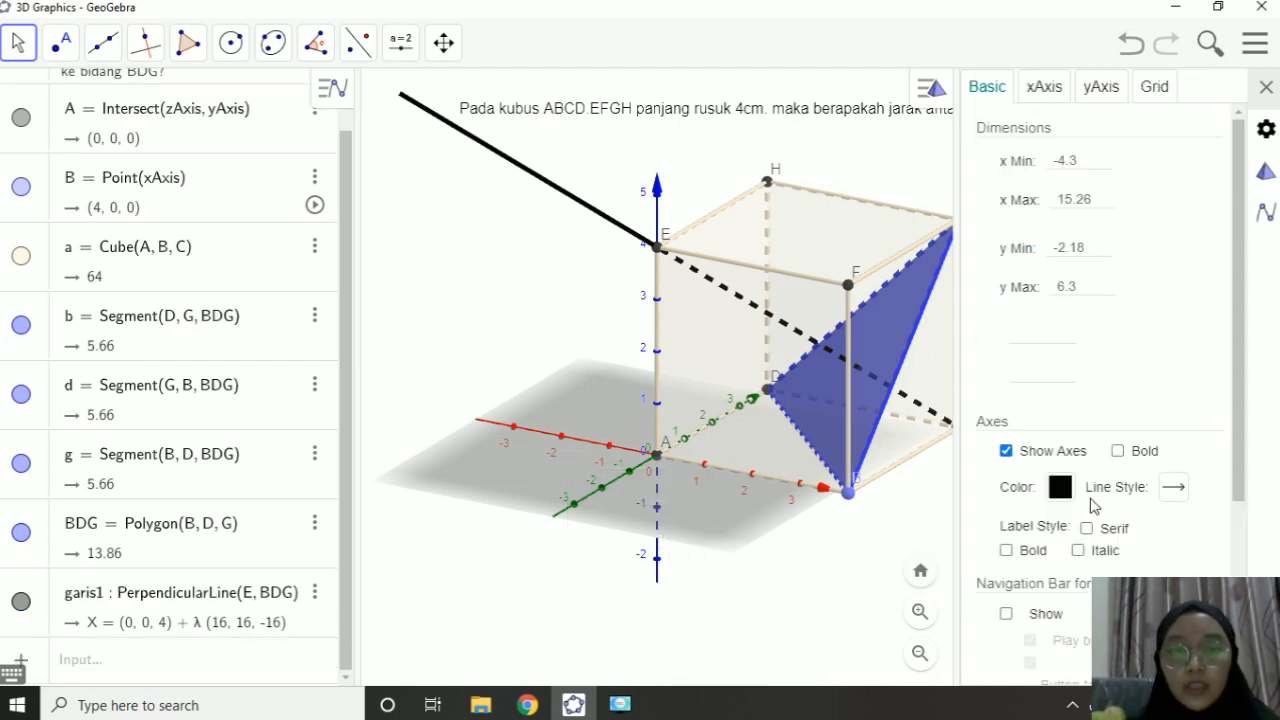
left_click(1266, 87)
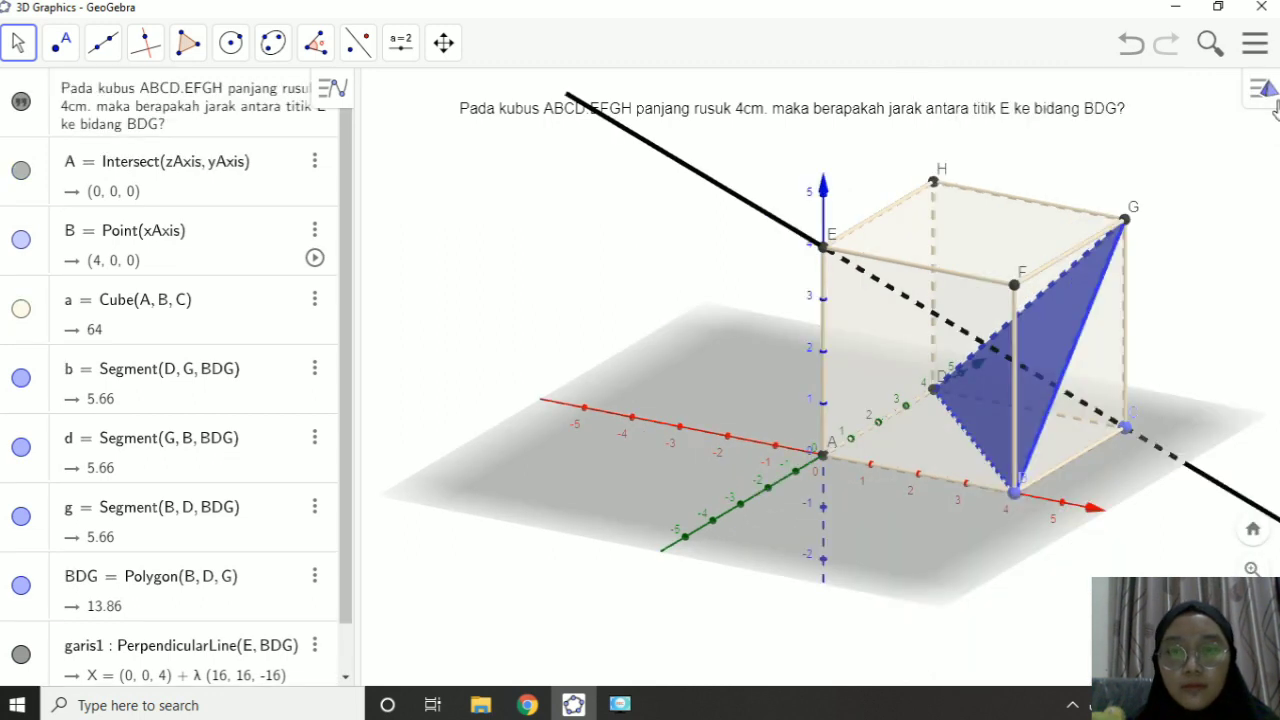
Create an intersection point between line garis1 and edge BG of the triangle
left_click_drag(345, 543, 348, 626)
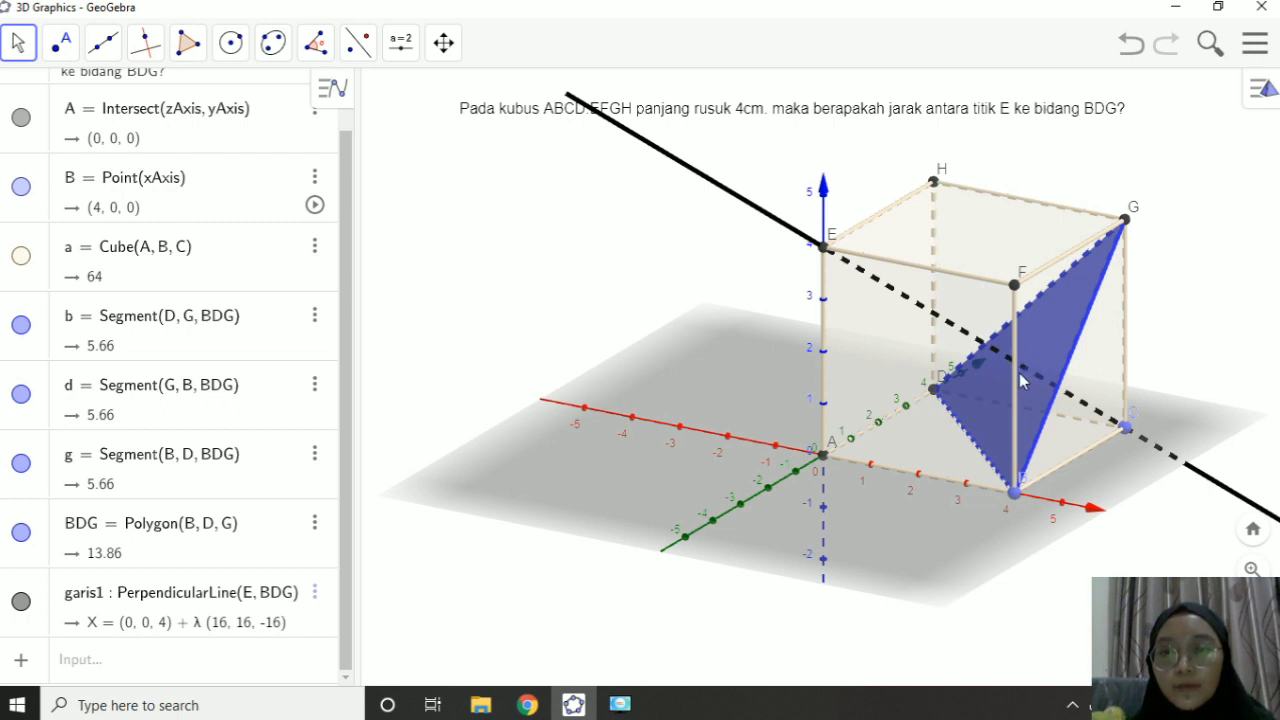
left_click(96, 58)
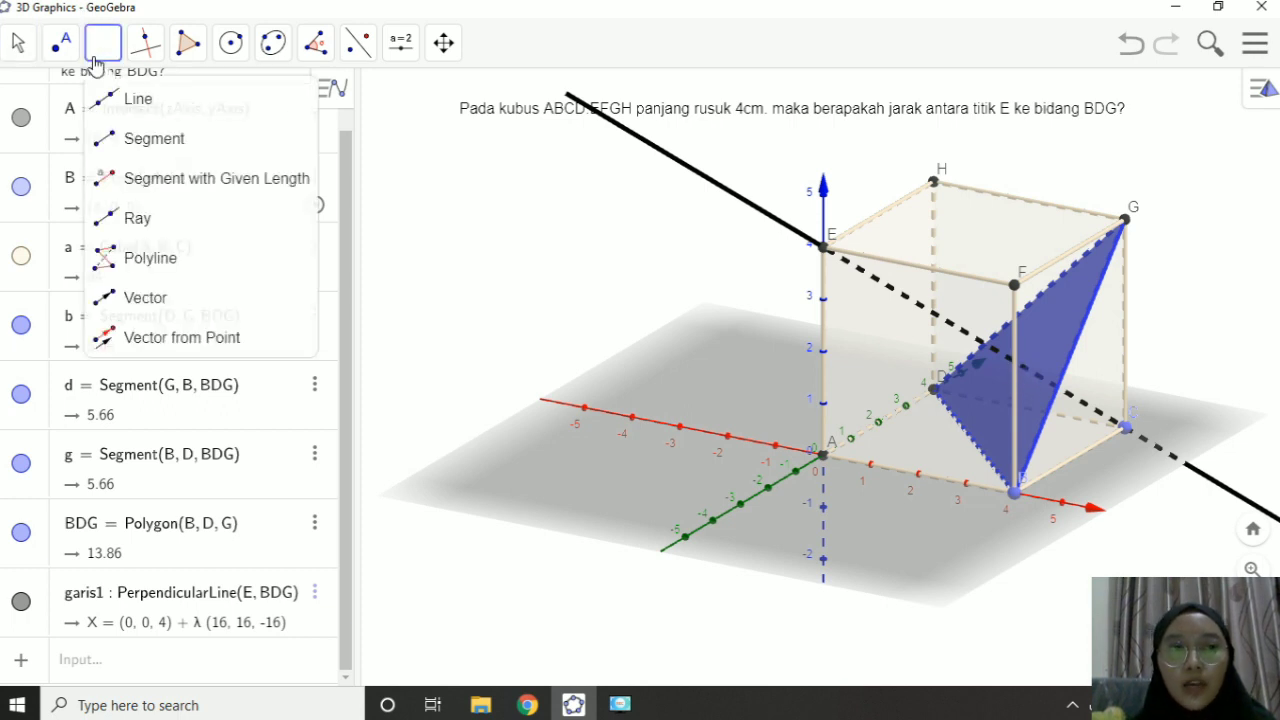
left_click(58, 58)
left_click(58, 58)
left_click(58, 58)
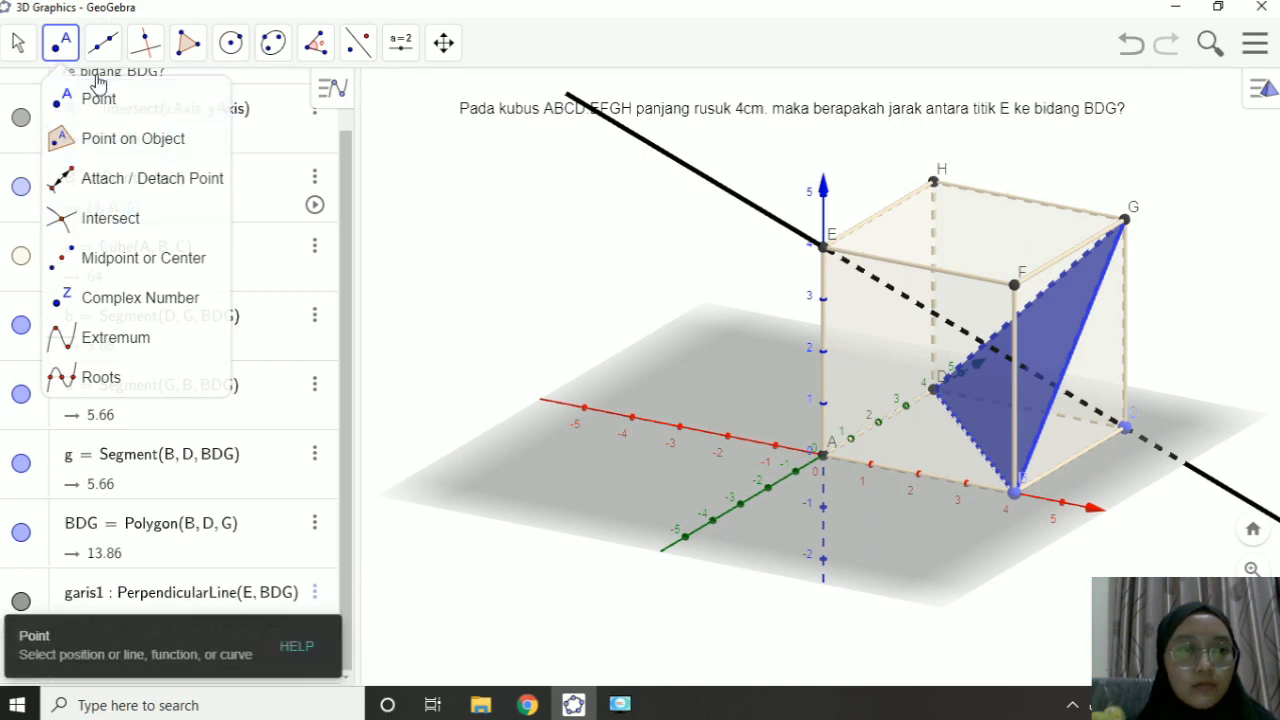
left_click(101, 58)
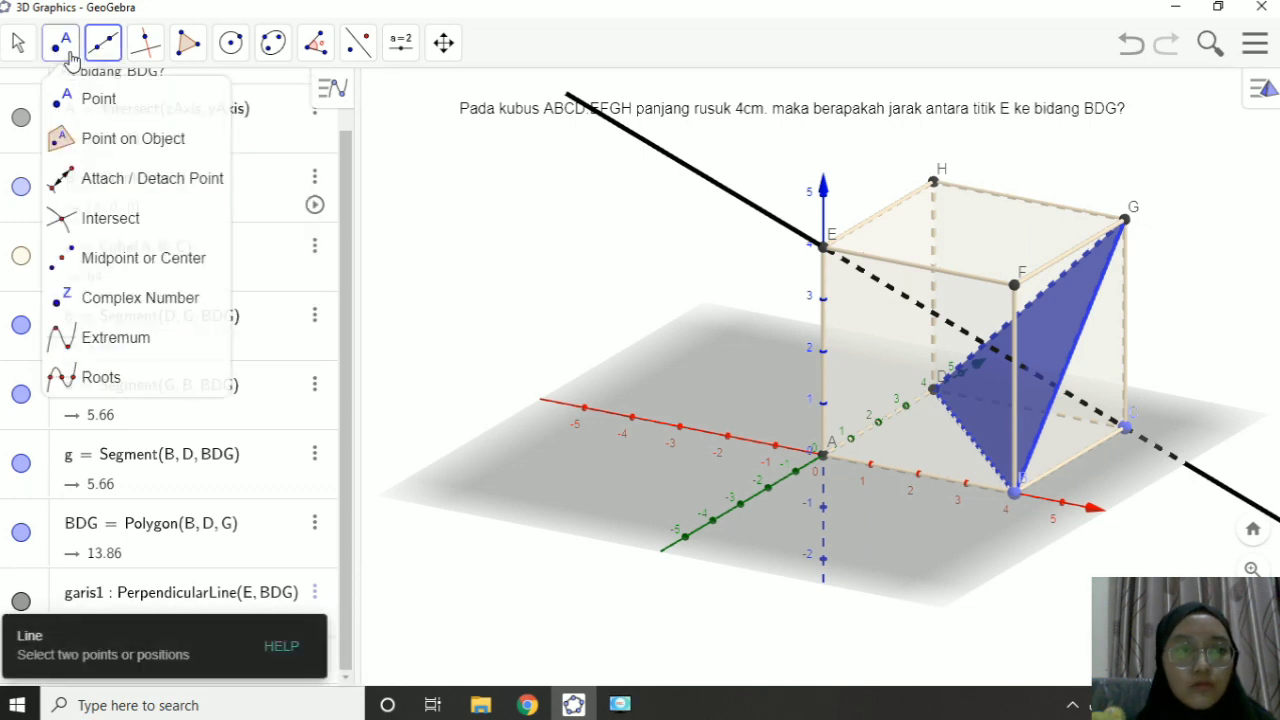
left_click(137, 218)
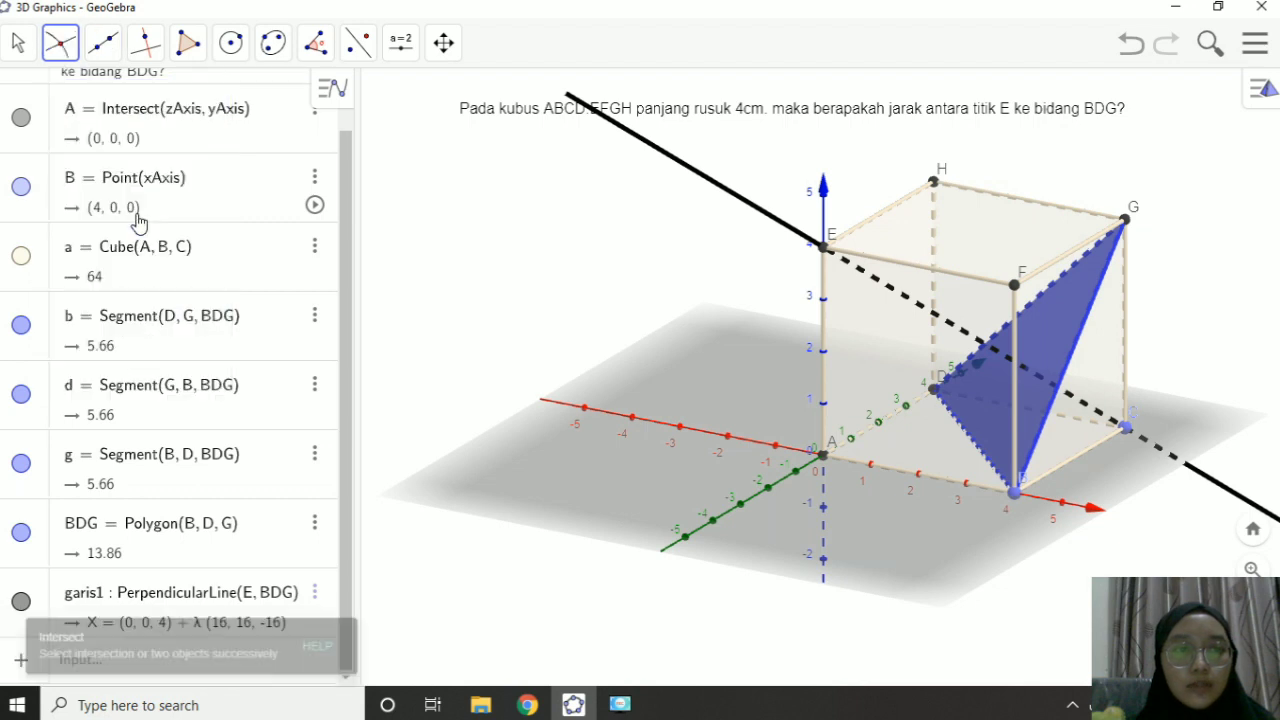
left_click(769, 220)
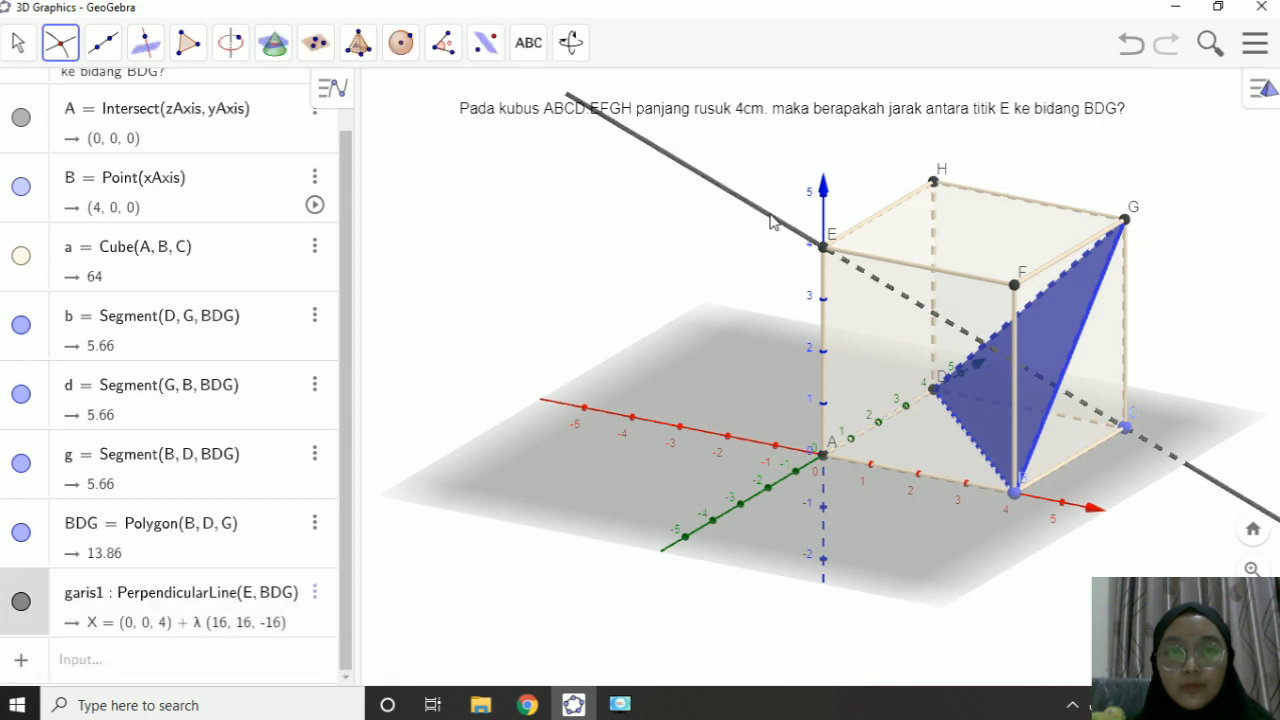
left_click(1070, 369)
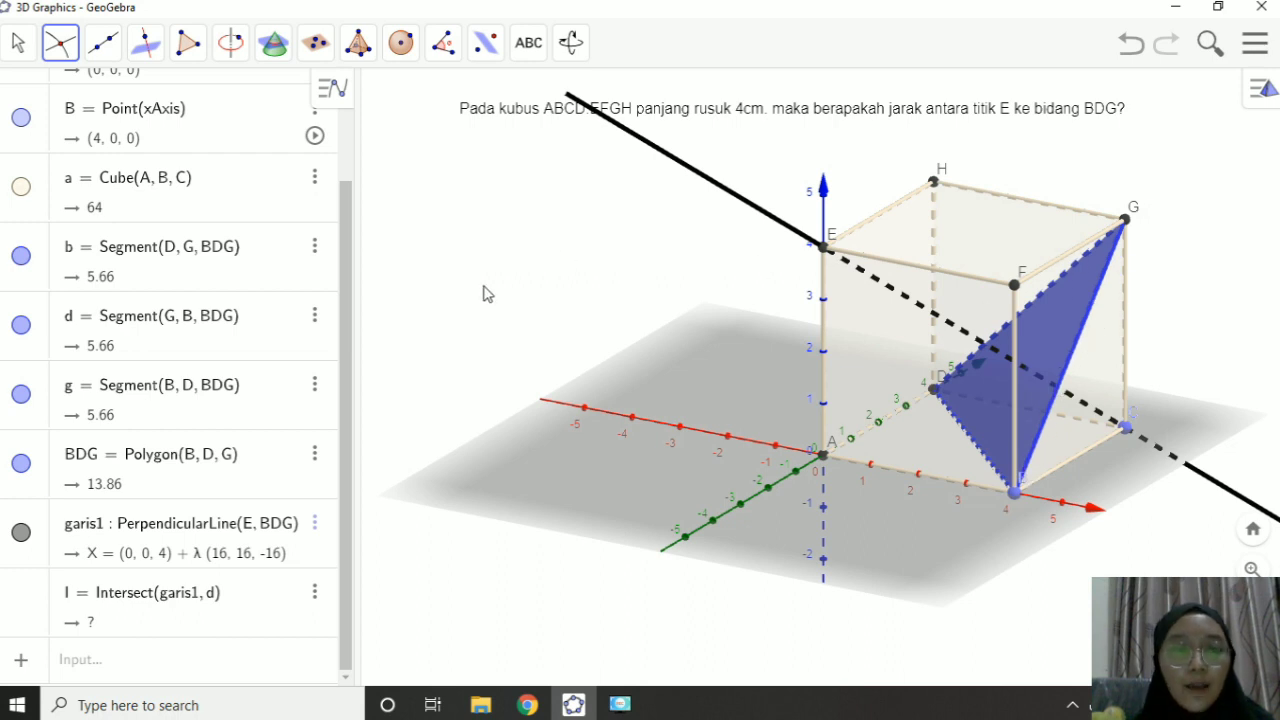
Redefine the new intersection point as Intersect(garis1, BDG)
left_click(216, 603)
key("BackSpace")
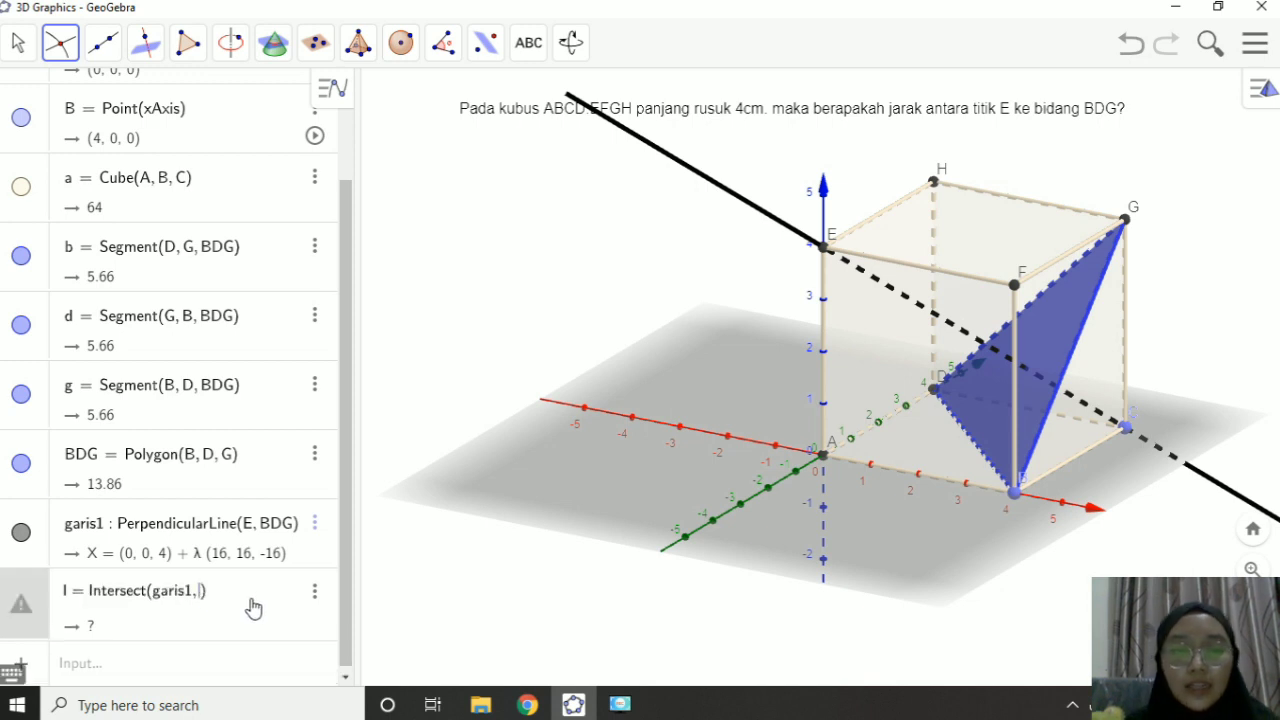
key("Caps_Lock")
type("B")
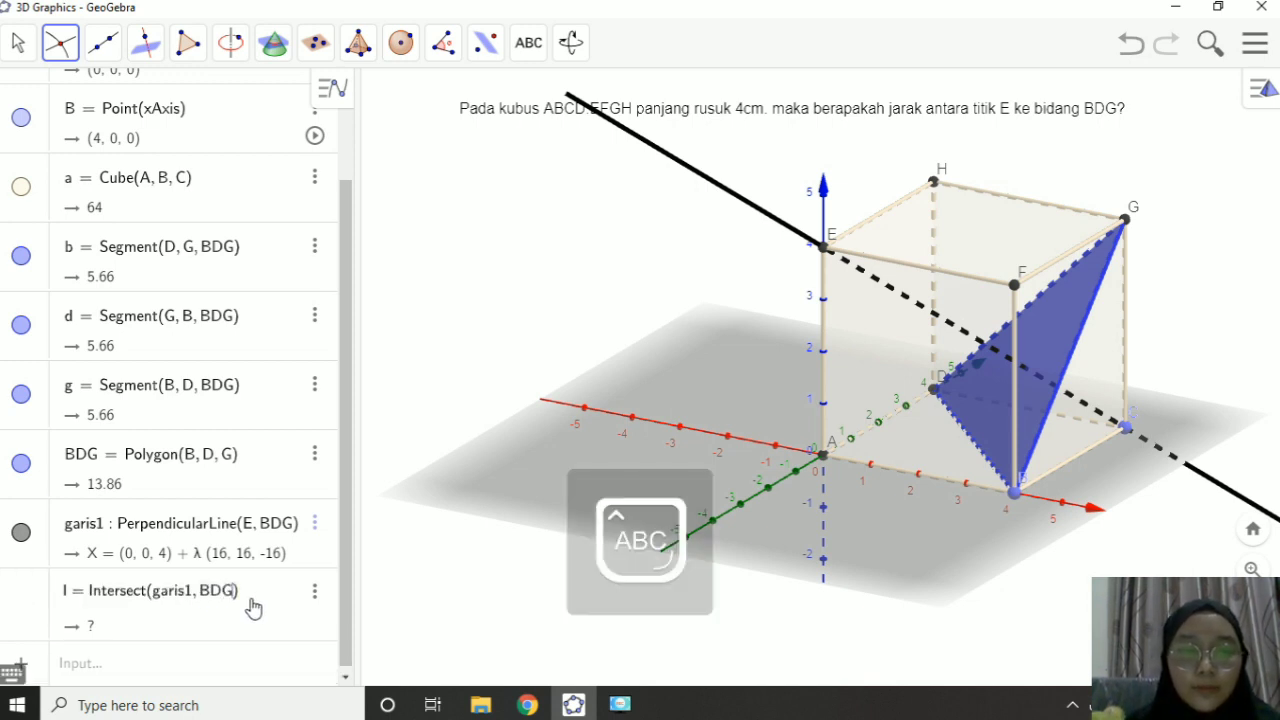
type("DG")
key("Return")
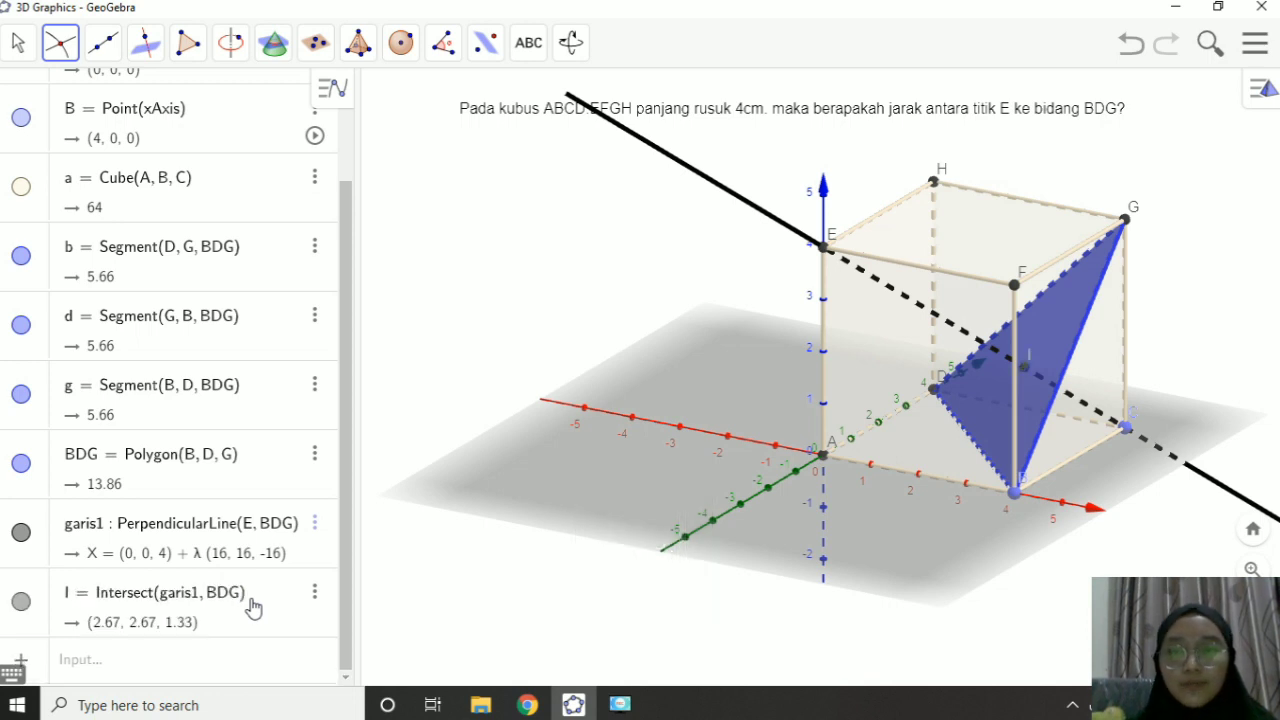
Examine up close where line garis1 passes through triangle BDG inside the cube
scroll(1157, 510, "up", 1)
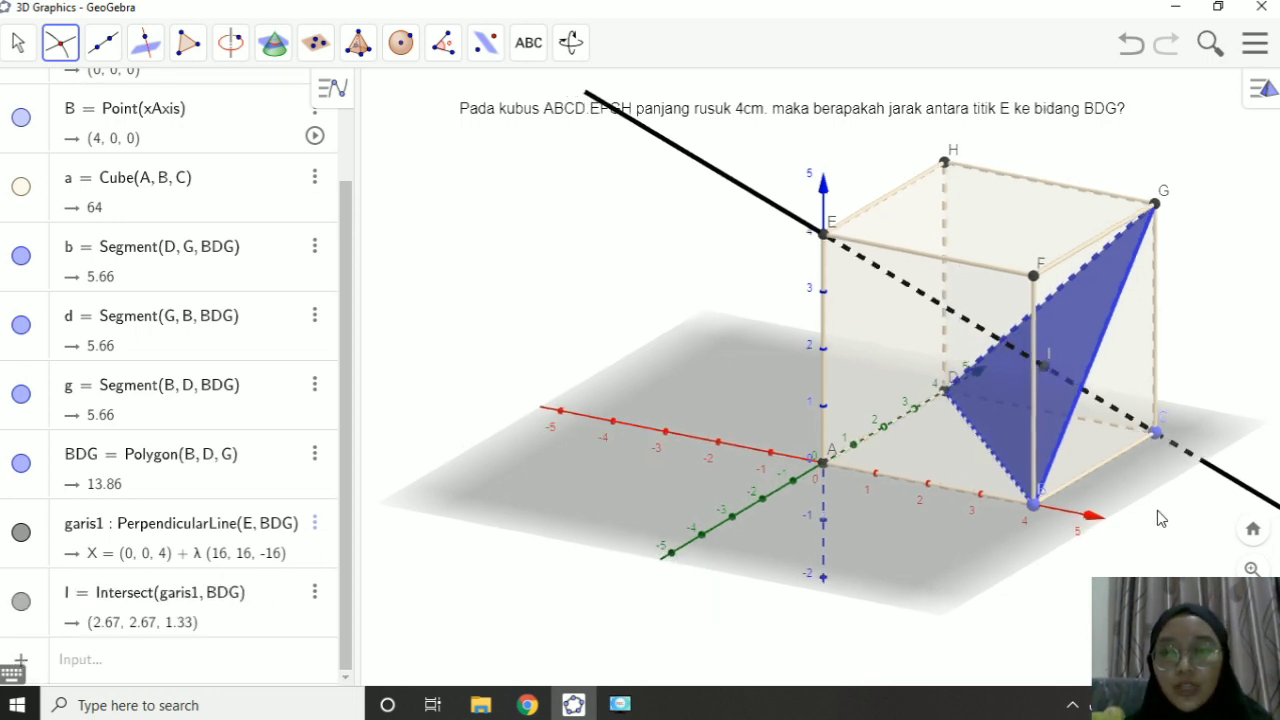
scroll(1157, 510, "up", 2)
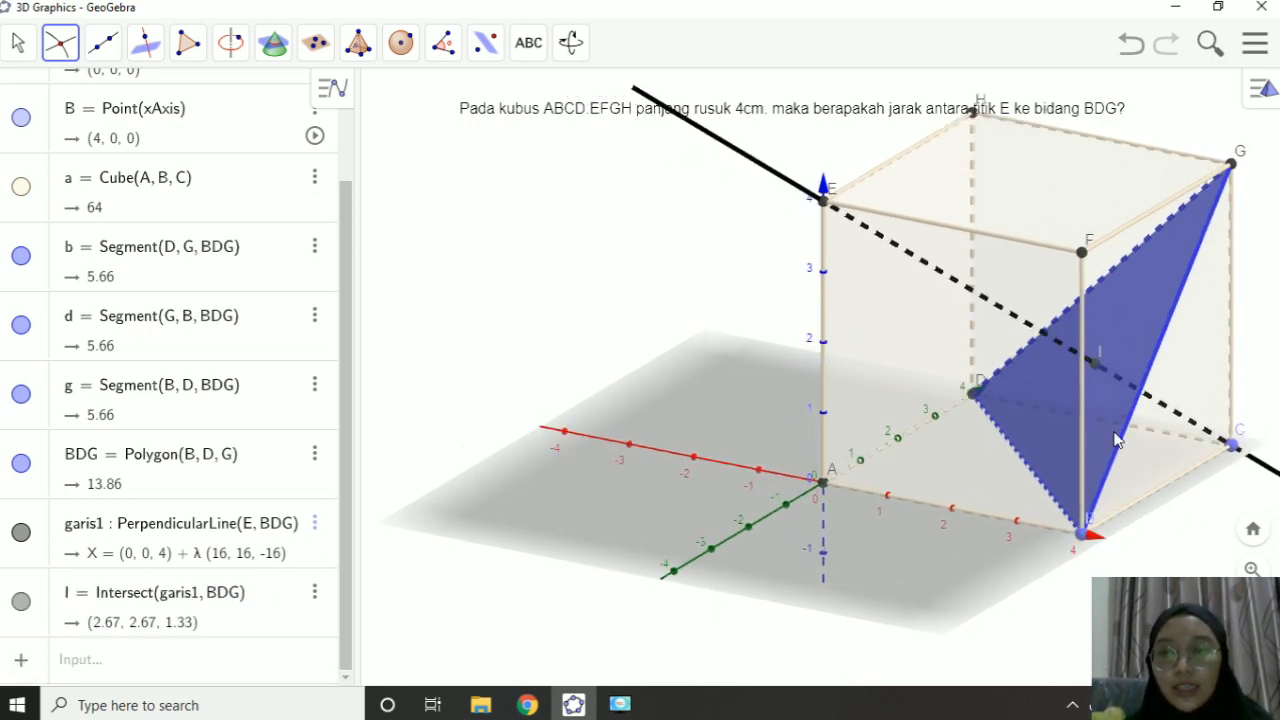
scroll(1115, 433, "down", 1)
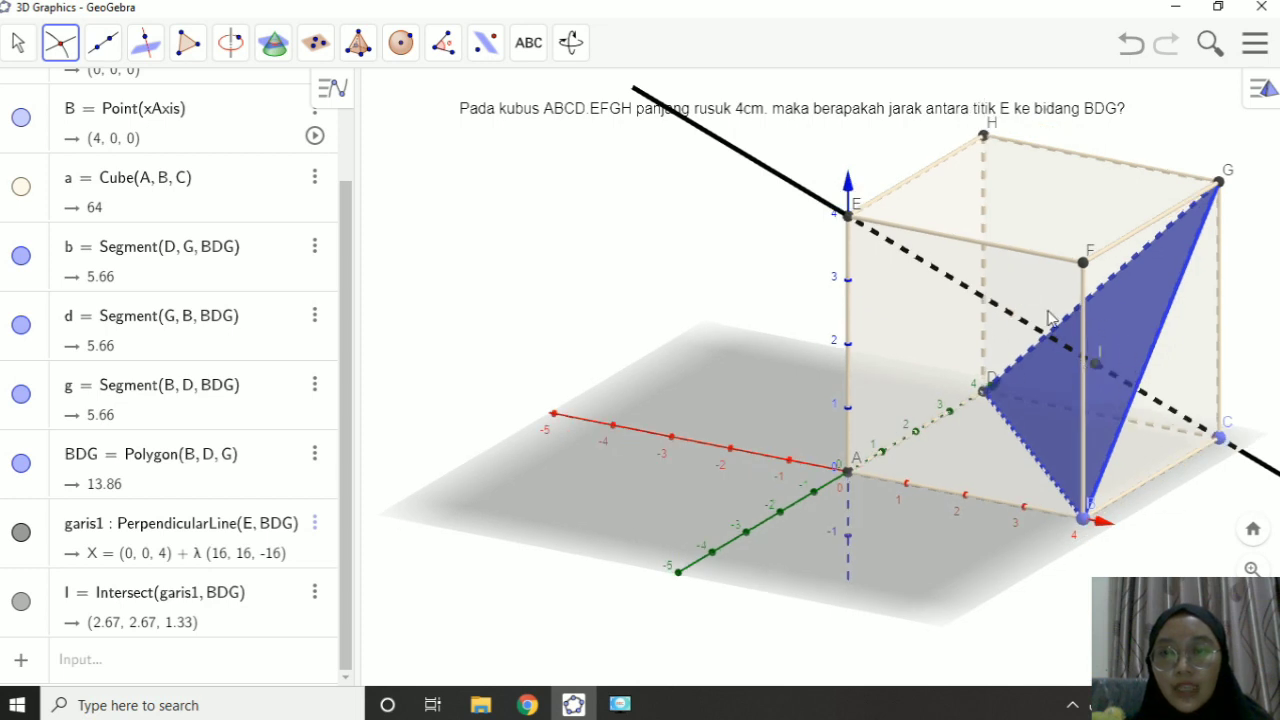
scroll(1122, 430, "up", 3)
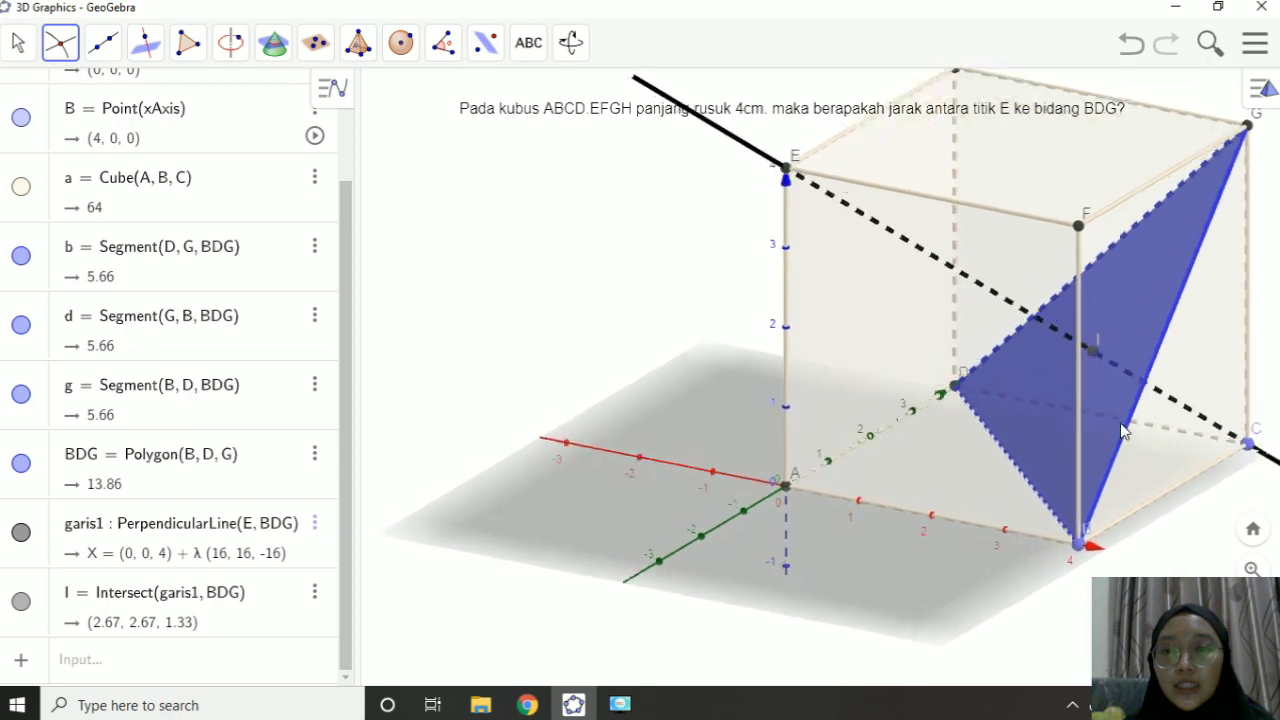
scroll(1122, 430, "up", 3)
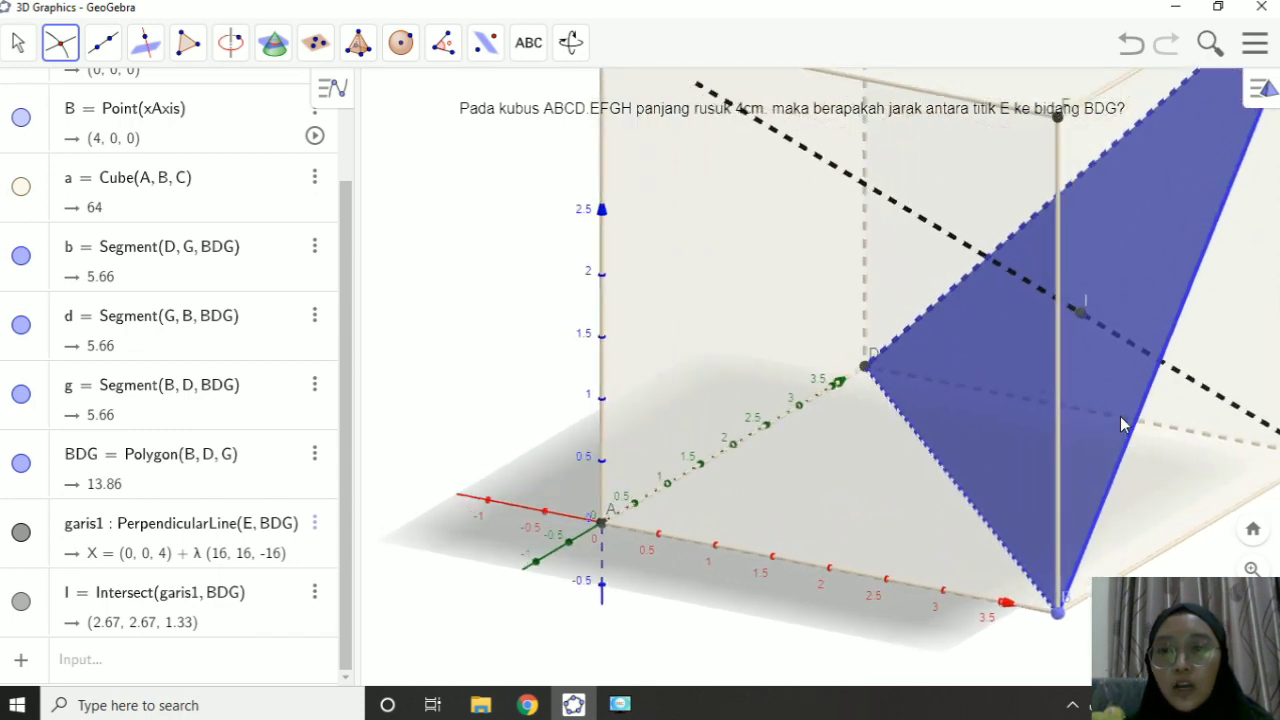
scroll(1120, 418, "down", 2)
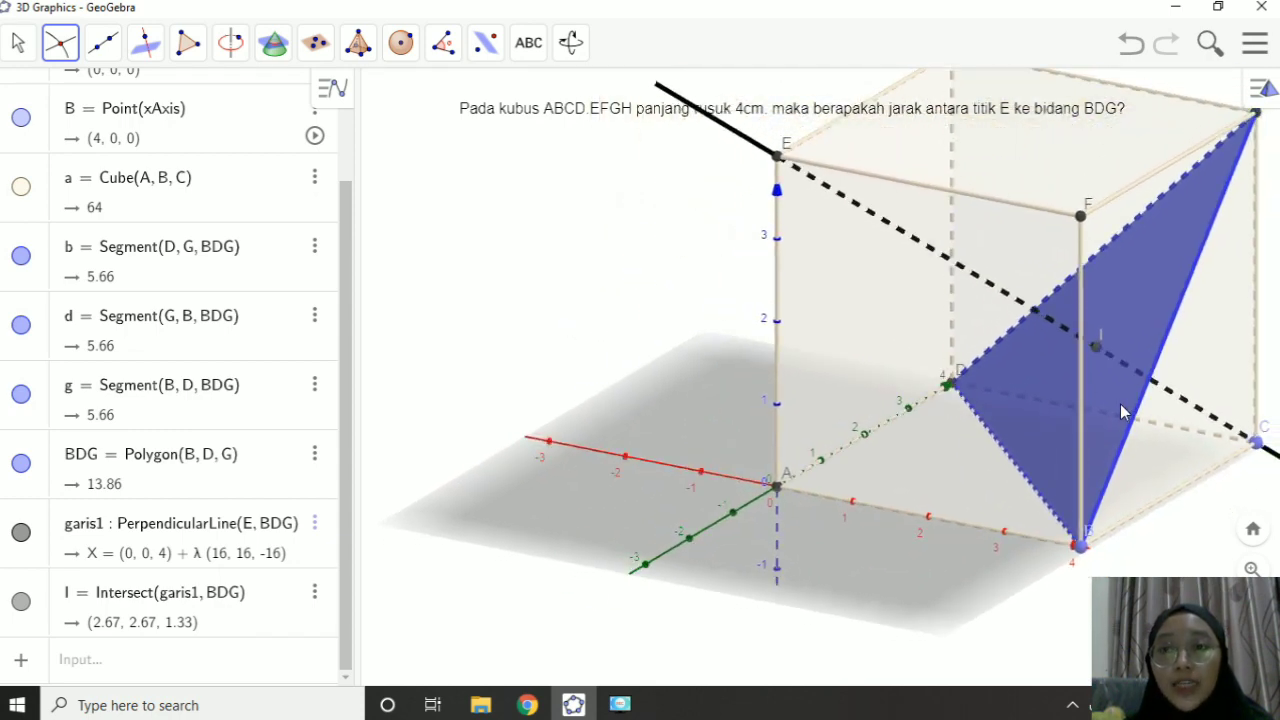
scroll(1120, 408, "down", 1)
scroll(1122, 408, "down", 3)
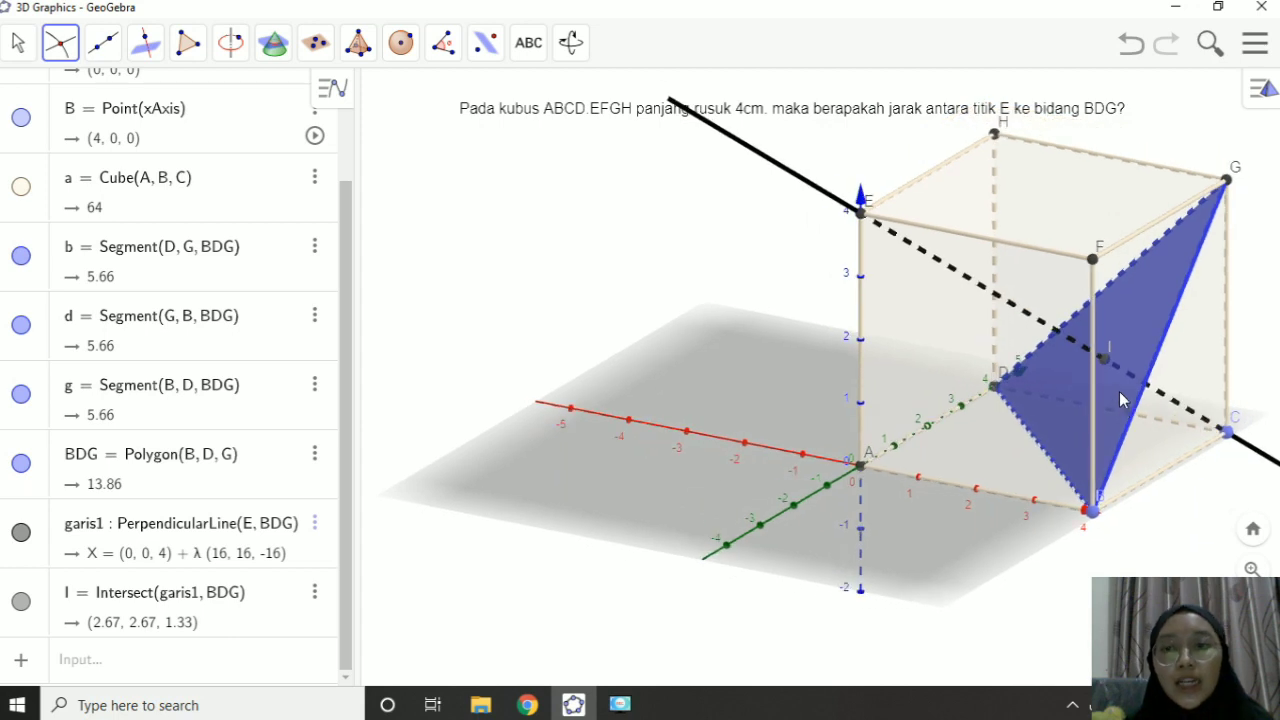
scroll(1119, 391, "down", 1)
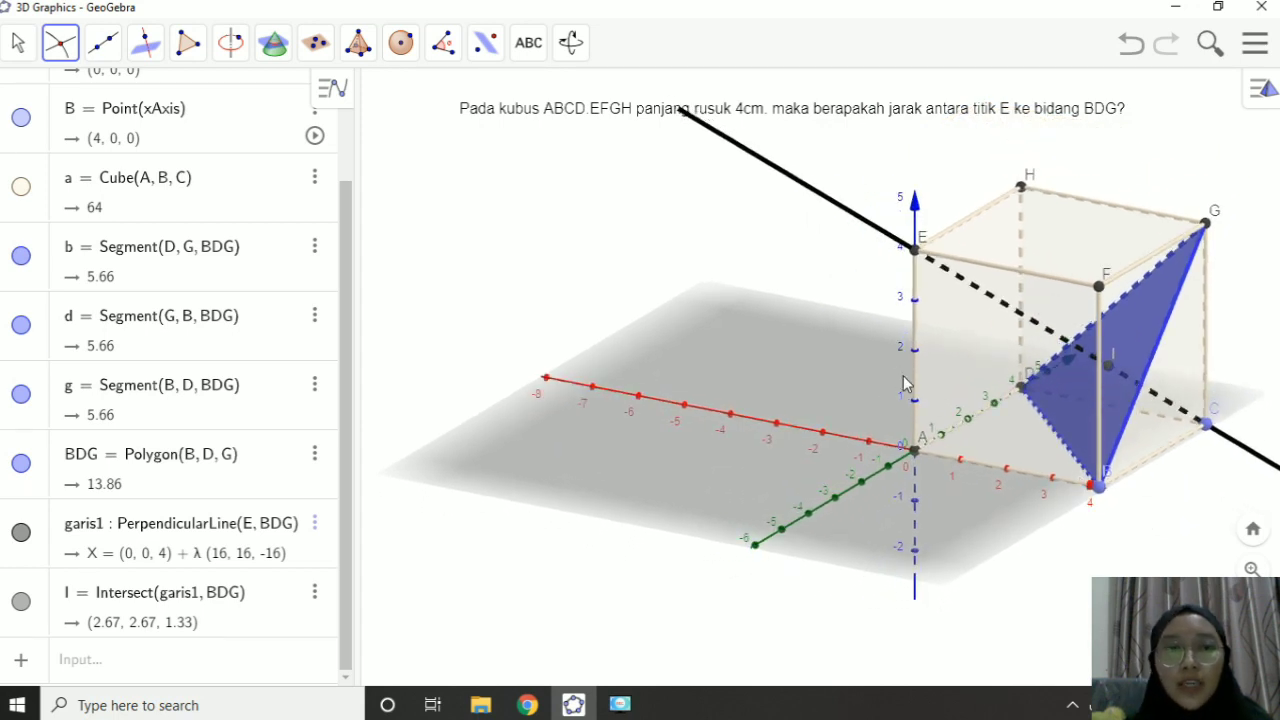
Measure the angle E-I-G, with its vertex at the intersection point on plane BDG
left_click(444, 50)
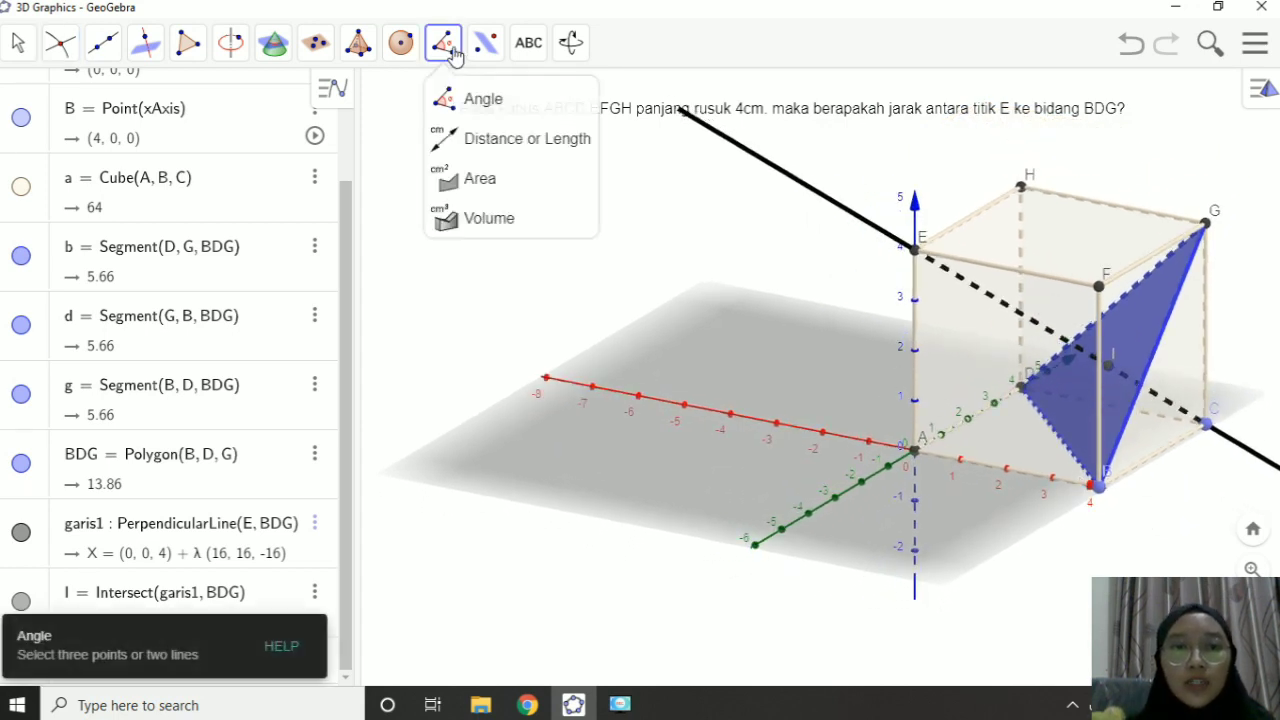
left_click(476, 105)
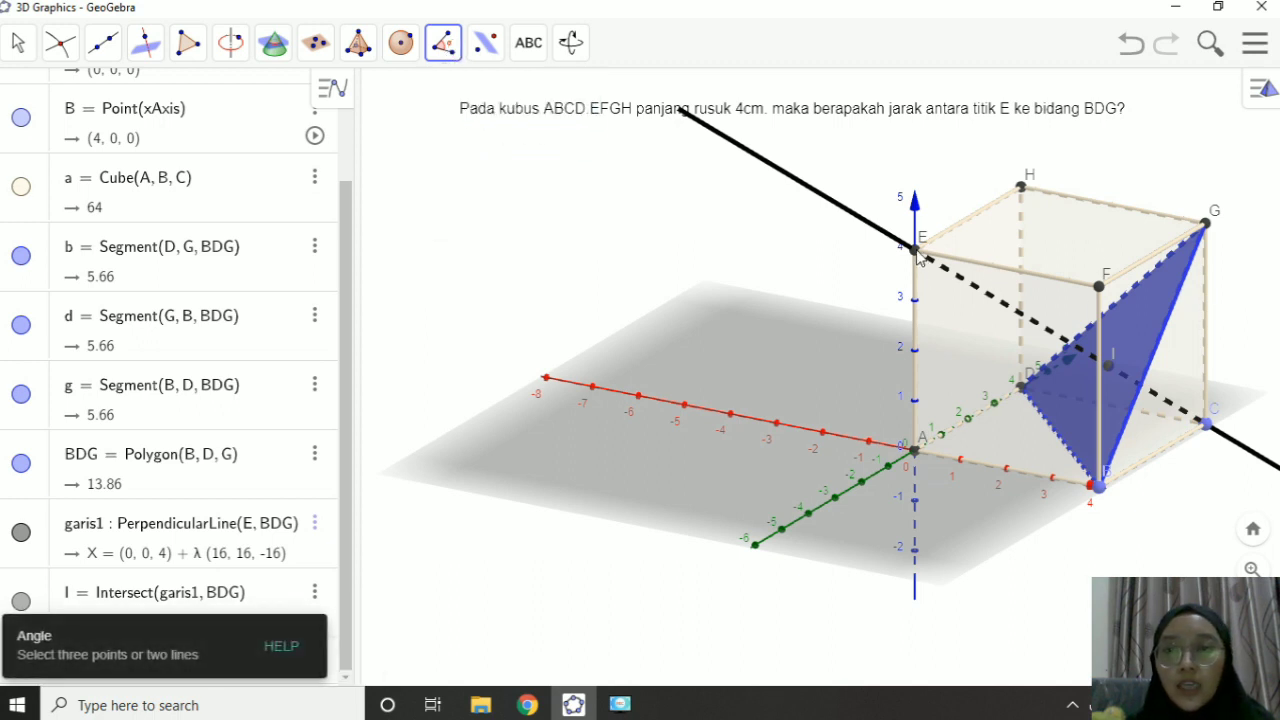
left_click(1113, 370)
left_click(1205, 228)
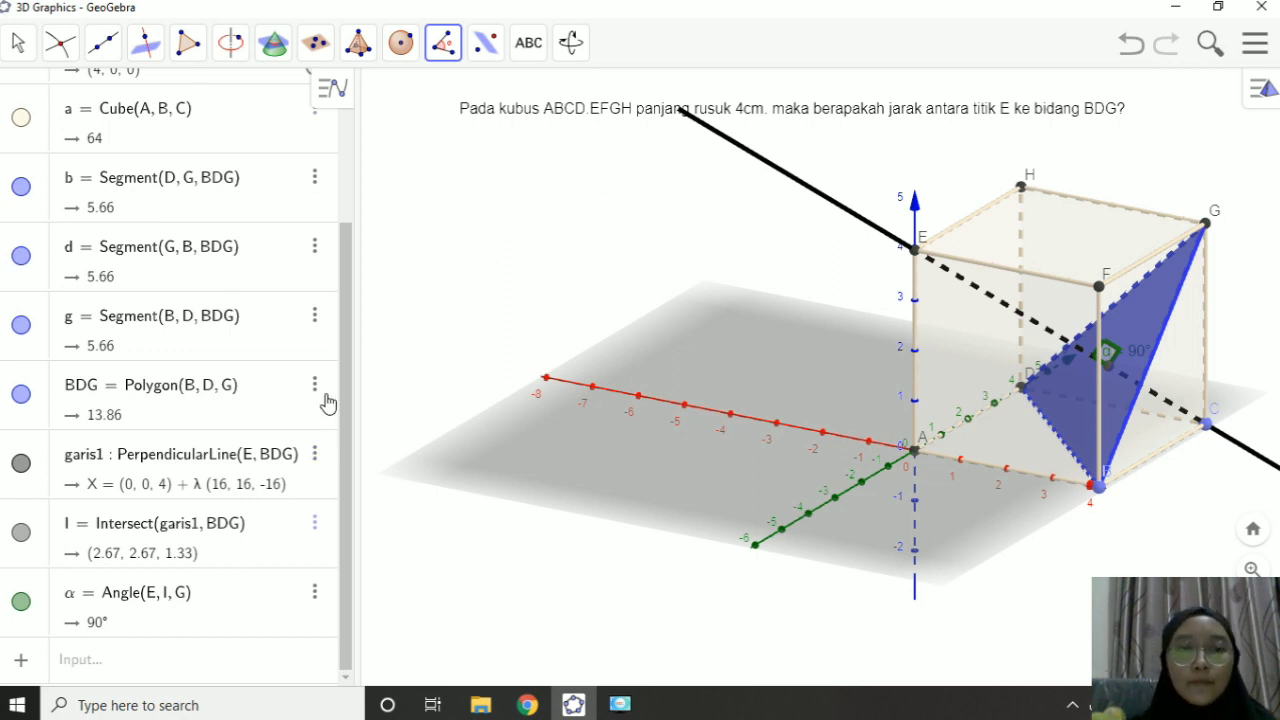
scroll(341, 302, "up", 3)
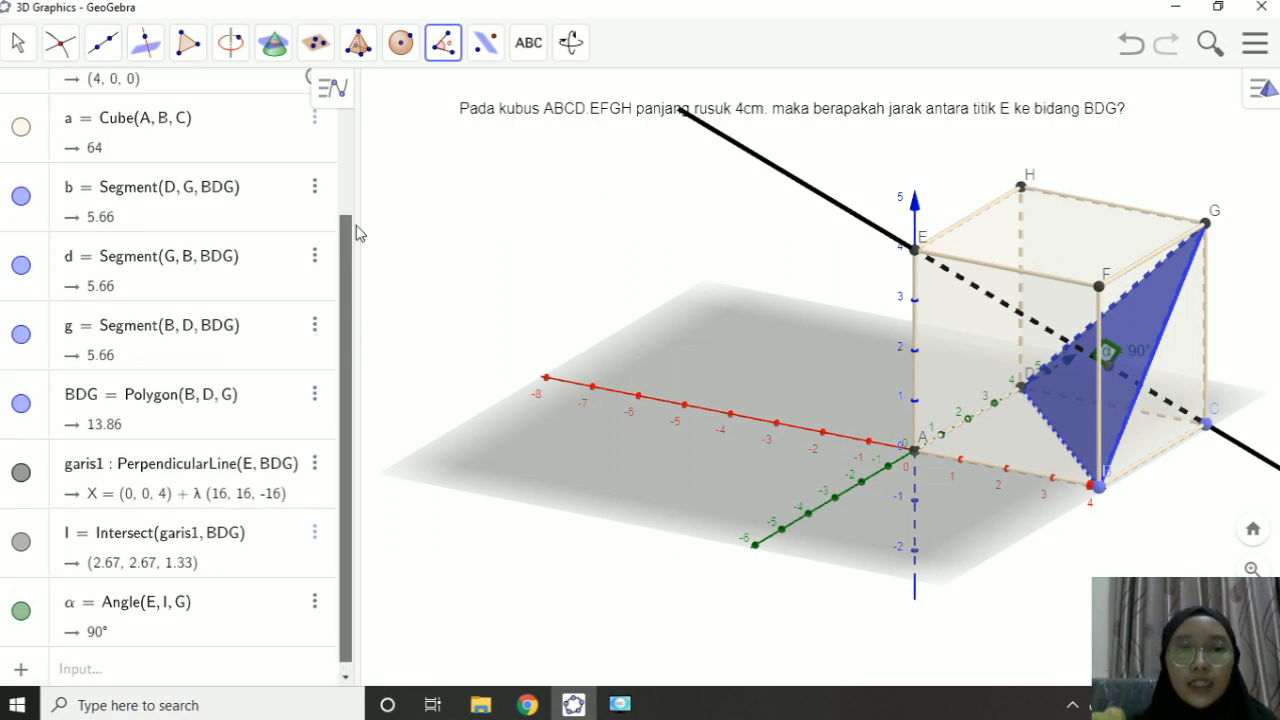
scroll(350, 337, "down", 3)
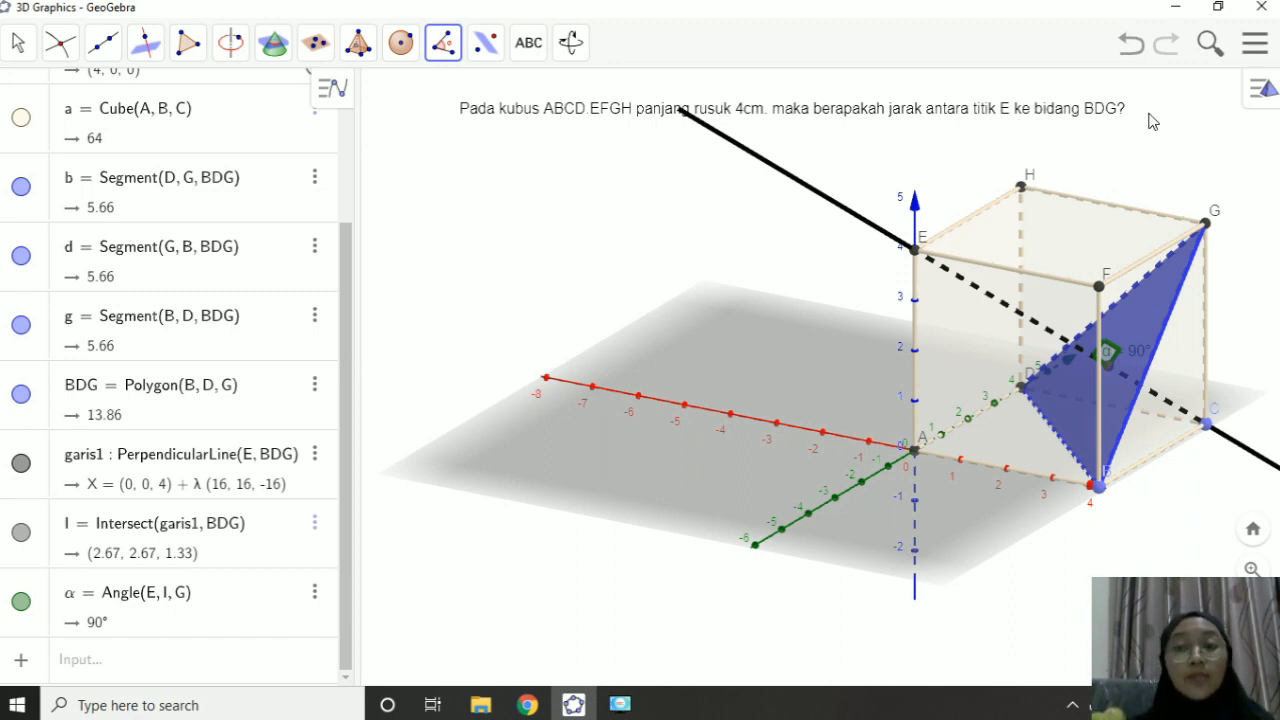
Draw a segment from vertex E to intersection point I on plane BDG to obtain the distance
left_click(478, 52)
mouse_move(113, 55)
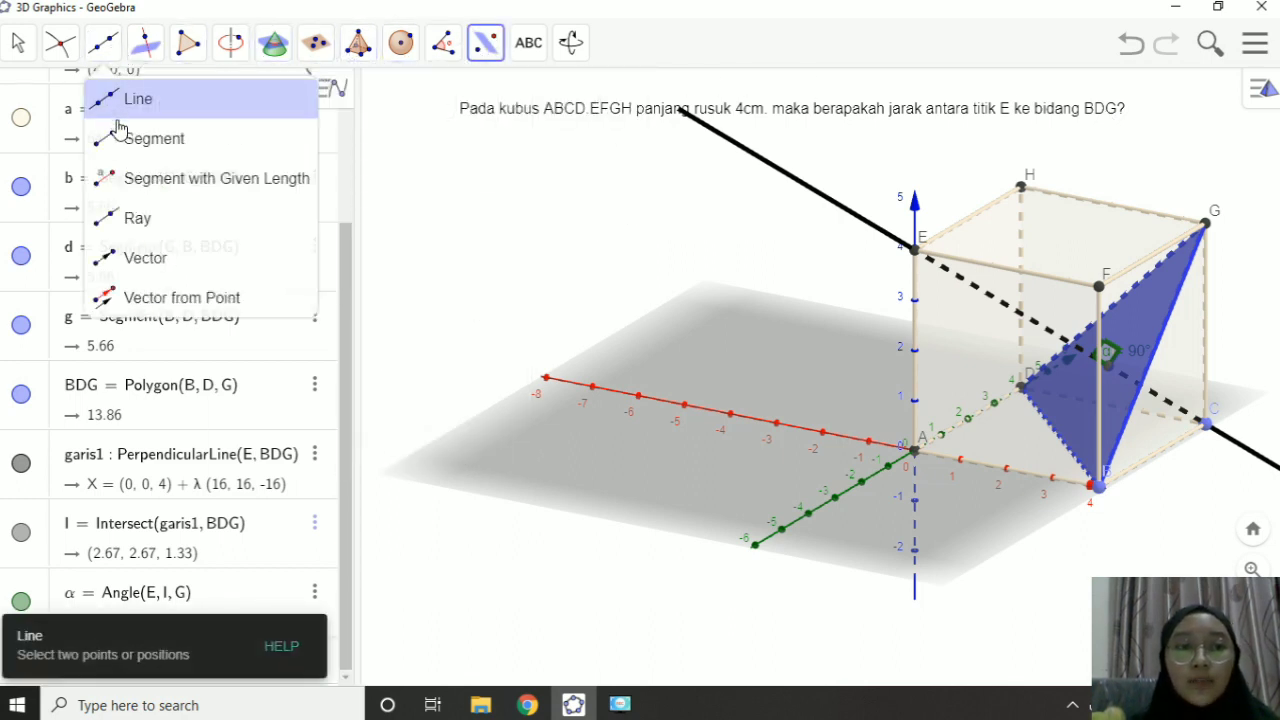
mouse_move(487, 52)
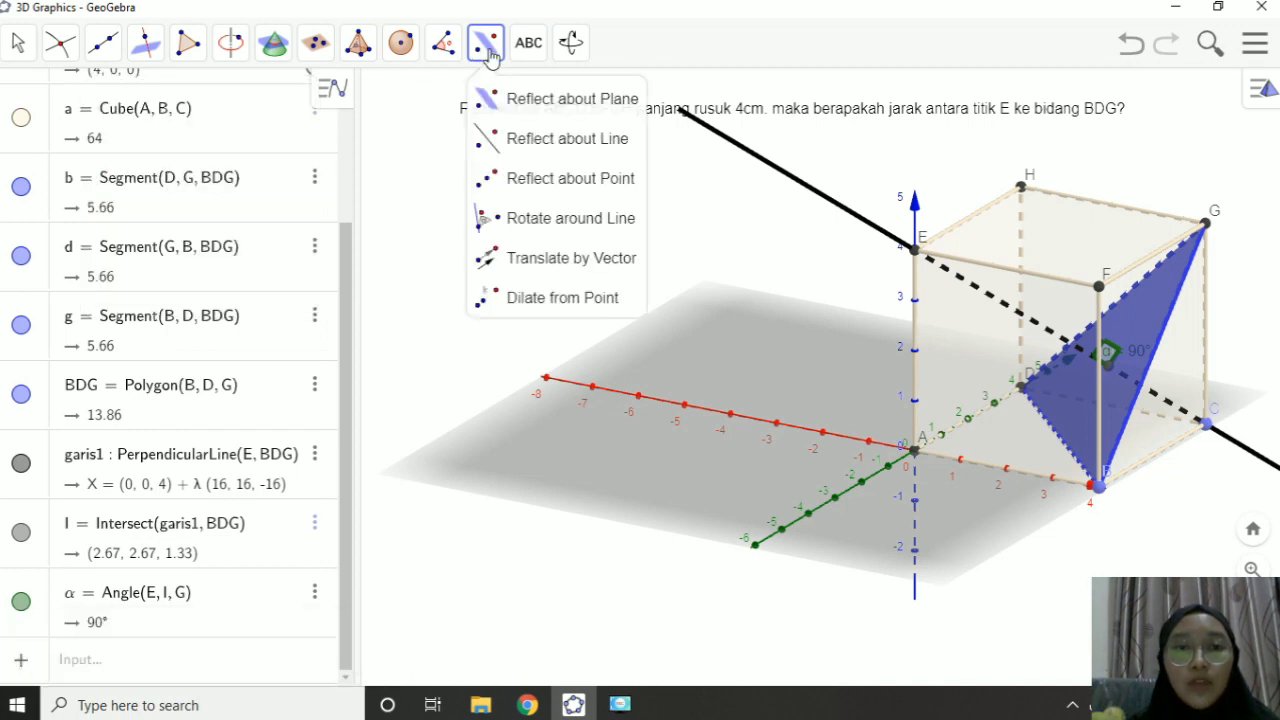
mouse_move(447, 52)
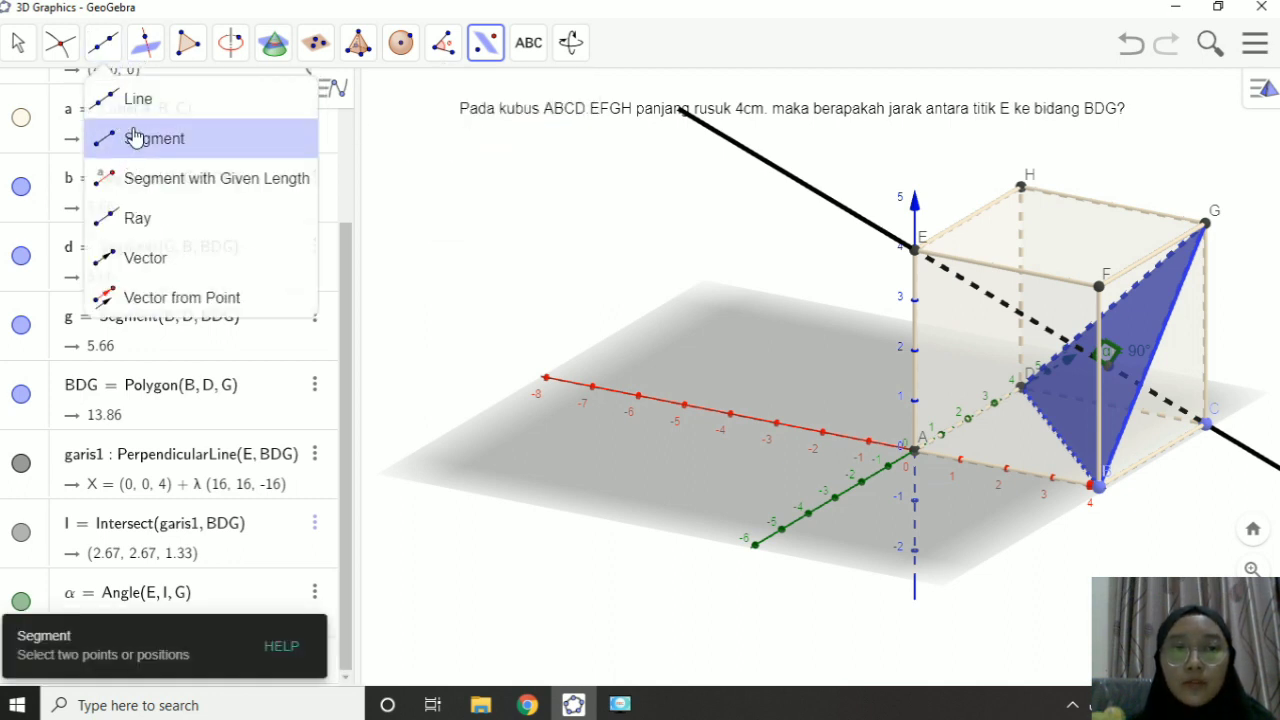
left_click(133, 140)
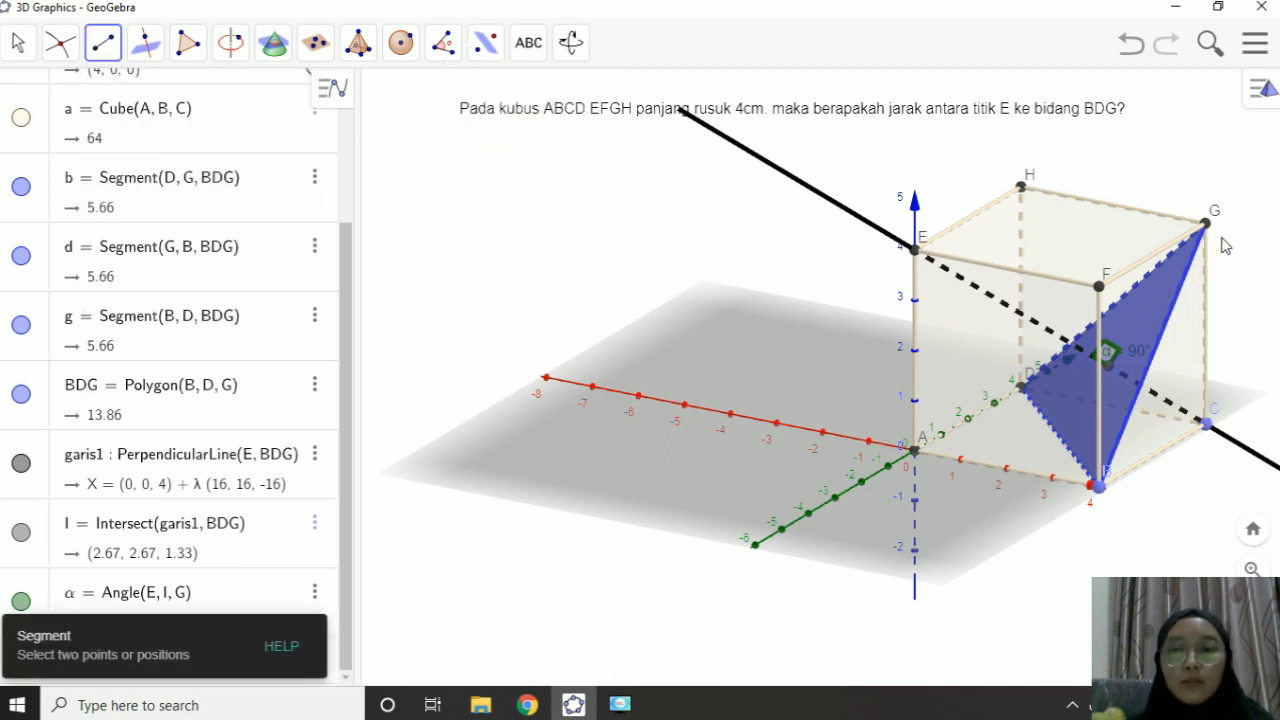
left_click(916, 251)
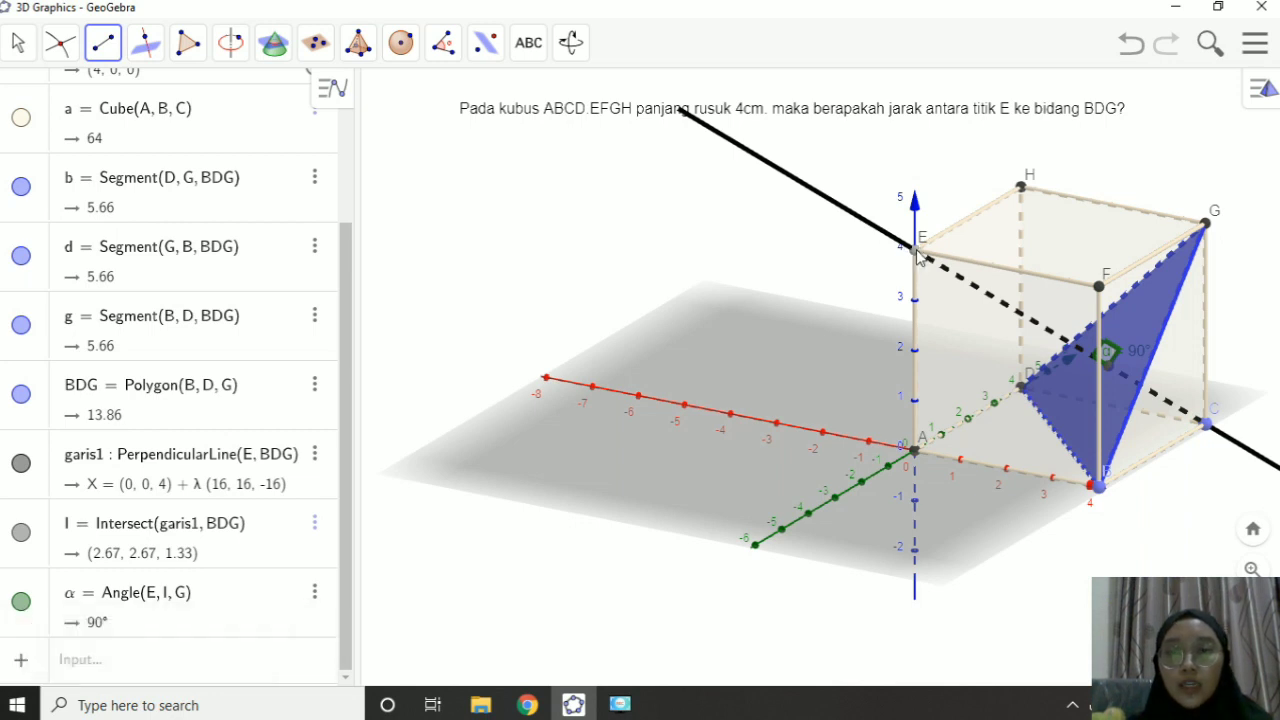
left_click(1107, 363)
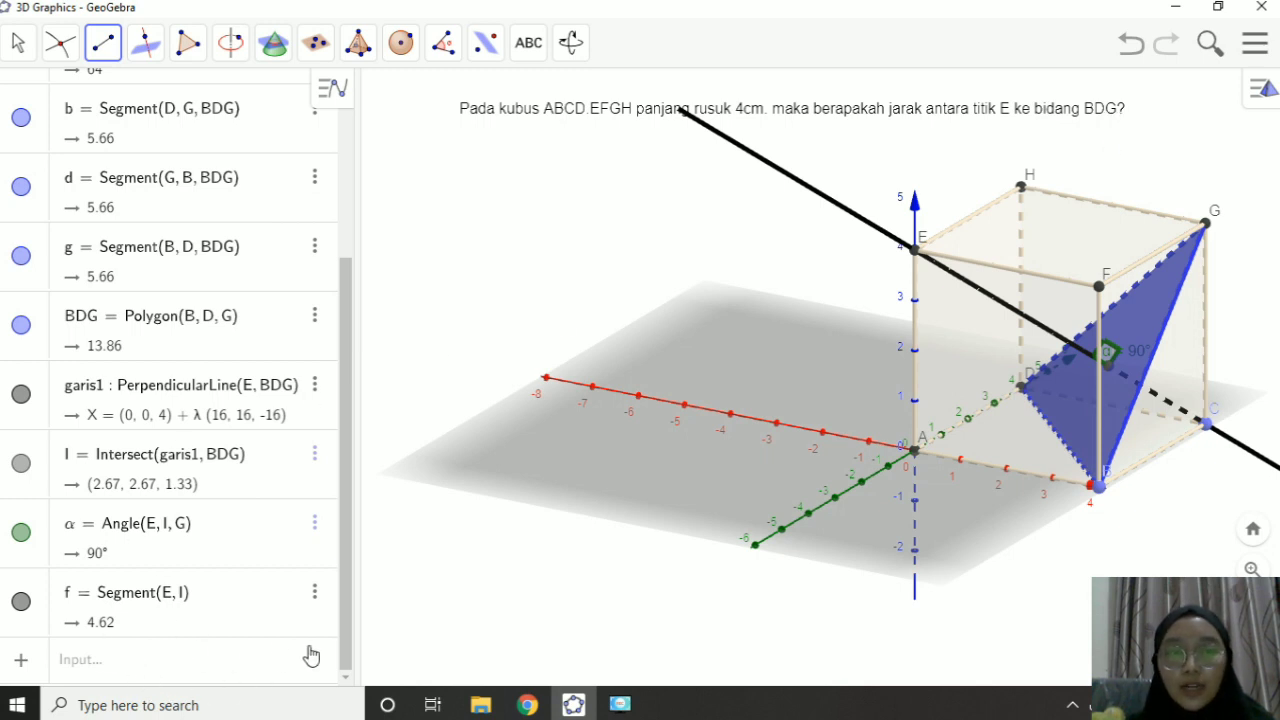
mouse_move(349, 611)
left_mouse_down()
mouse_move(347, 518)
mouse_move(366, 423)
mouse_move(337, 626)
left_mouse_up()
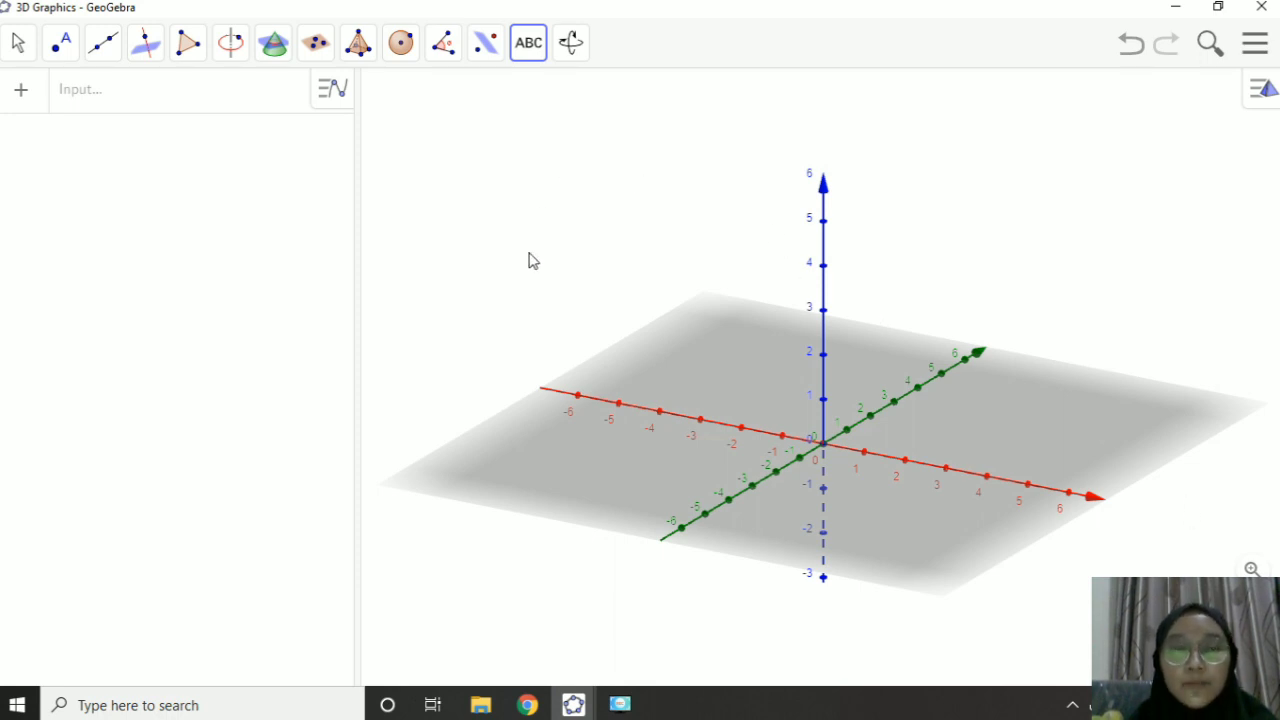
Place the text "Kubus ABCD.EFGH dengan rusuk 6cm. Maka jarak titik A ke garis FH adalah..." in the empty area above the axes
left_click(518, 56)
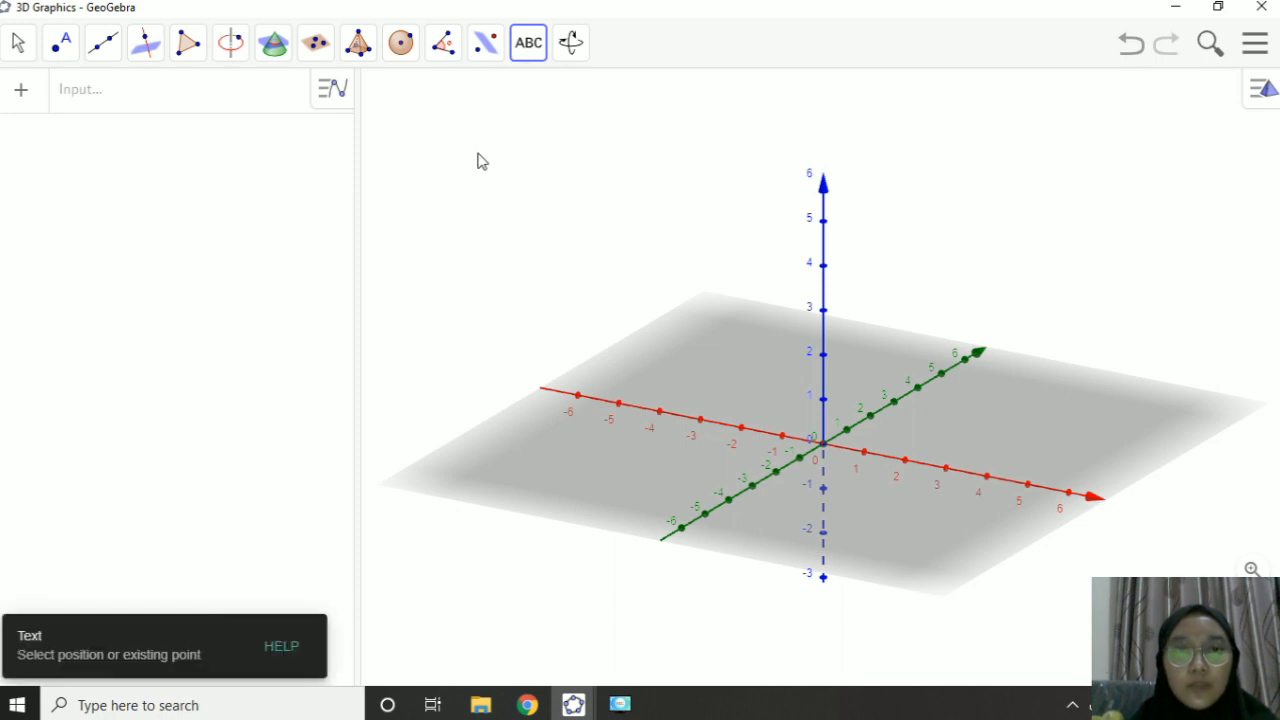
left_click(479, 161)
left_click(564, 363)
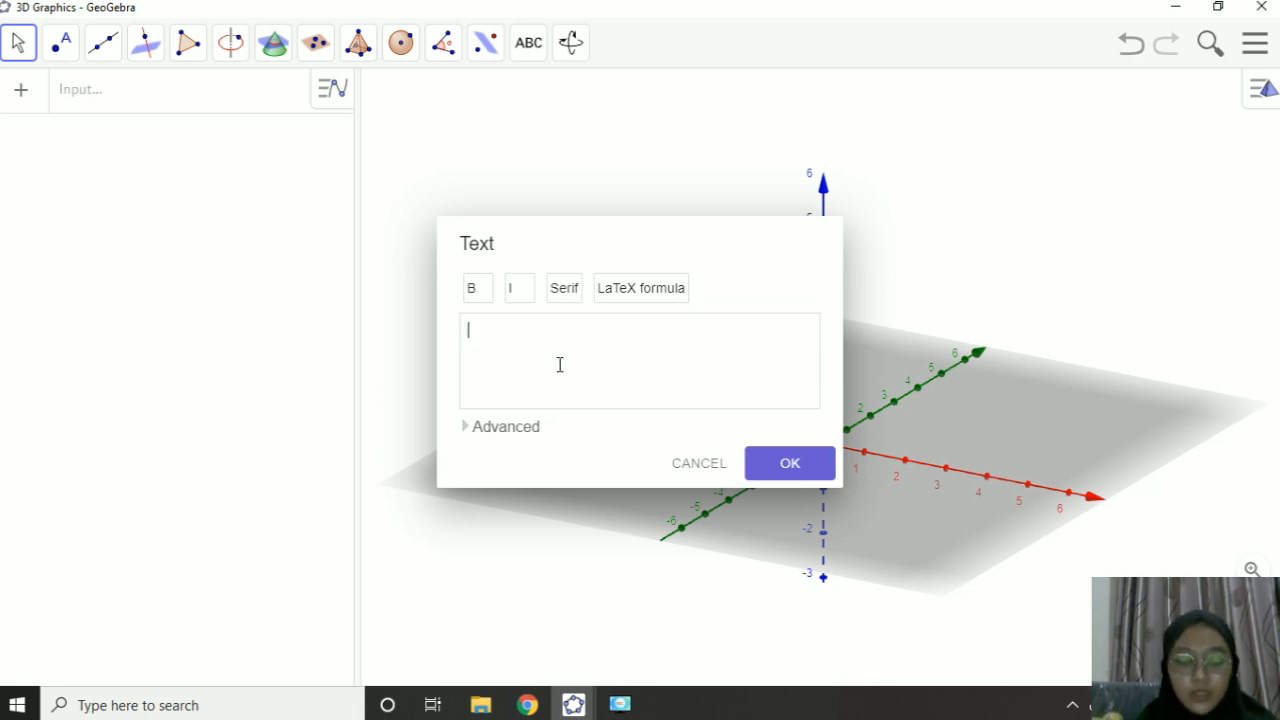
type("Kubus ABCD.E")
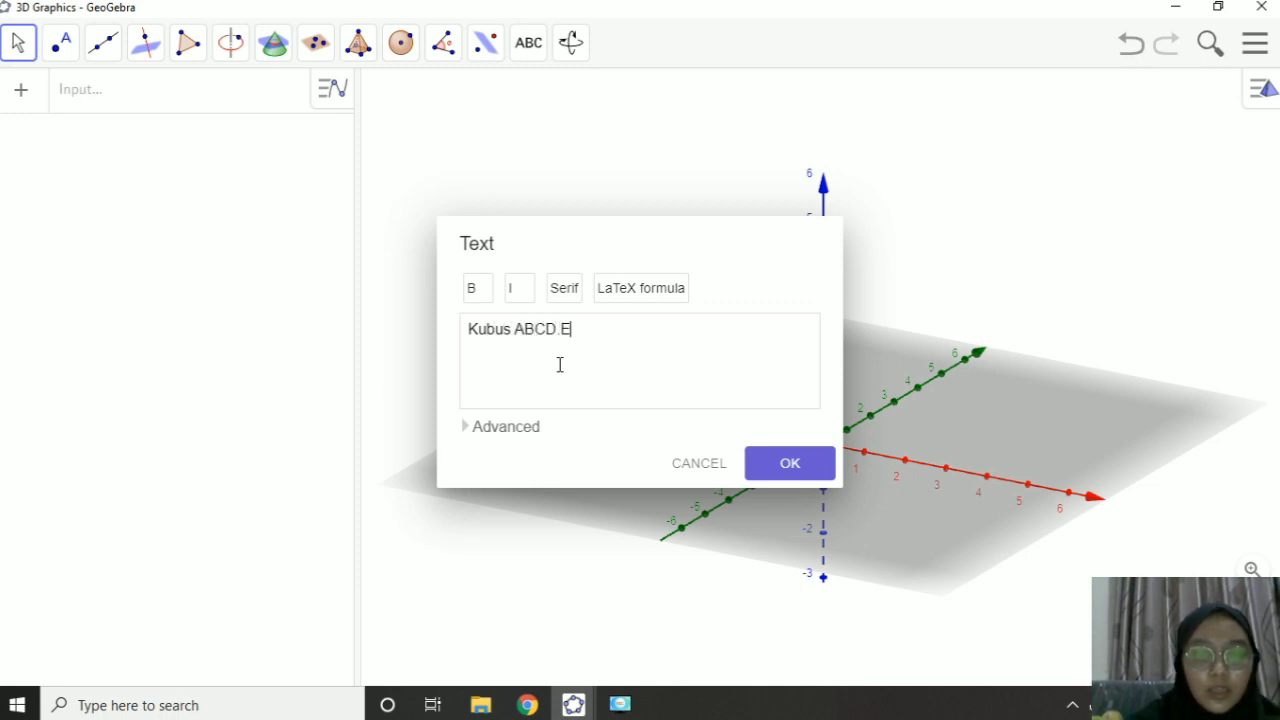
type("FGH")
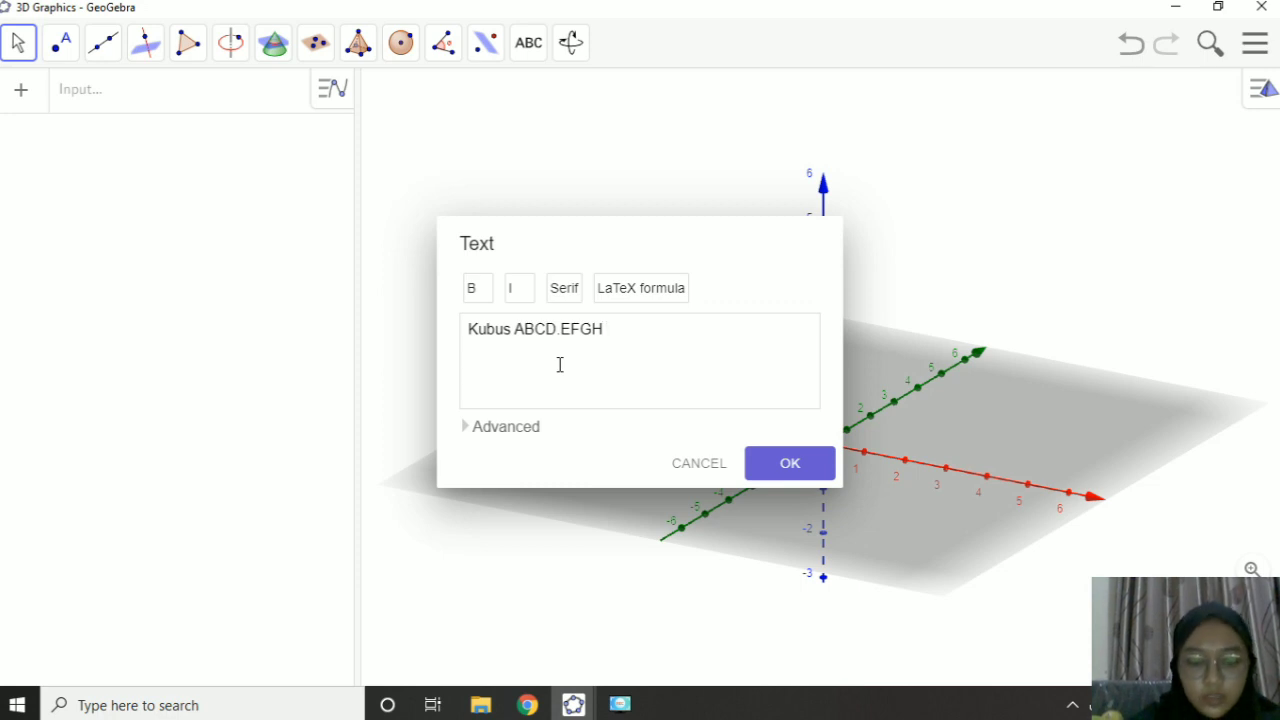
type(" dengan rusuk 6cm")
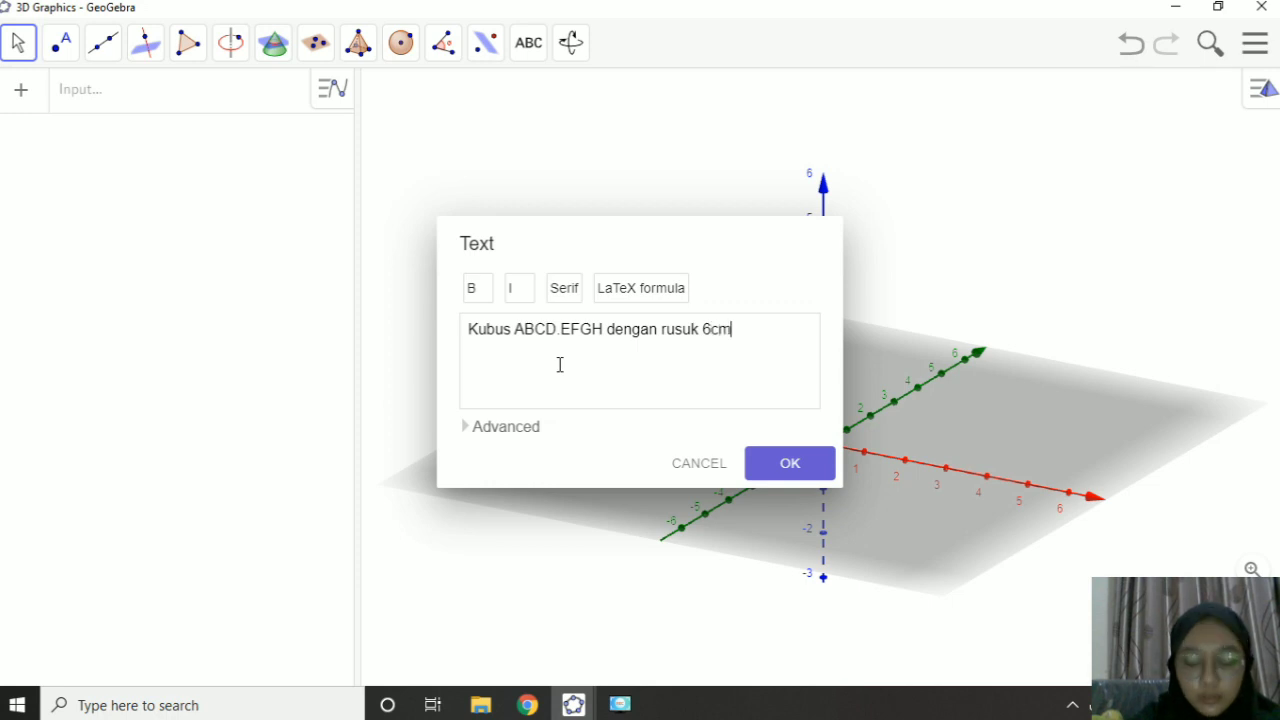
type(". Maka")
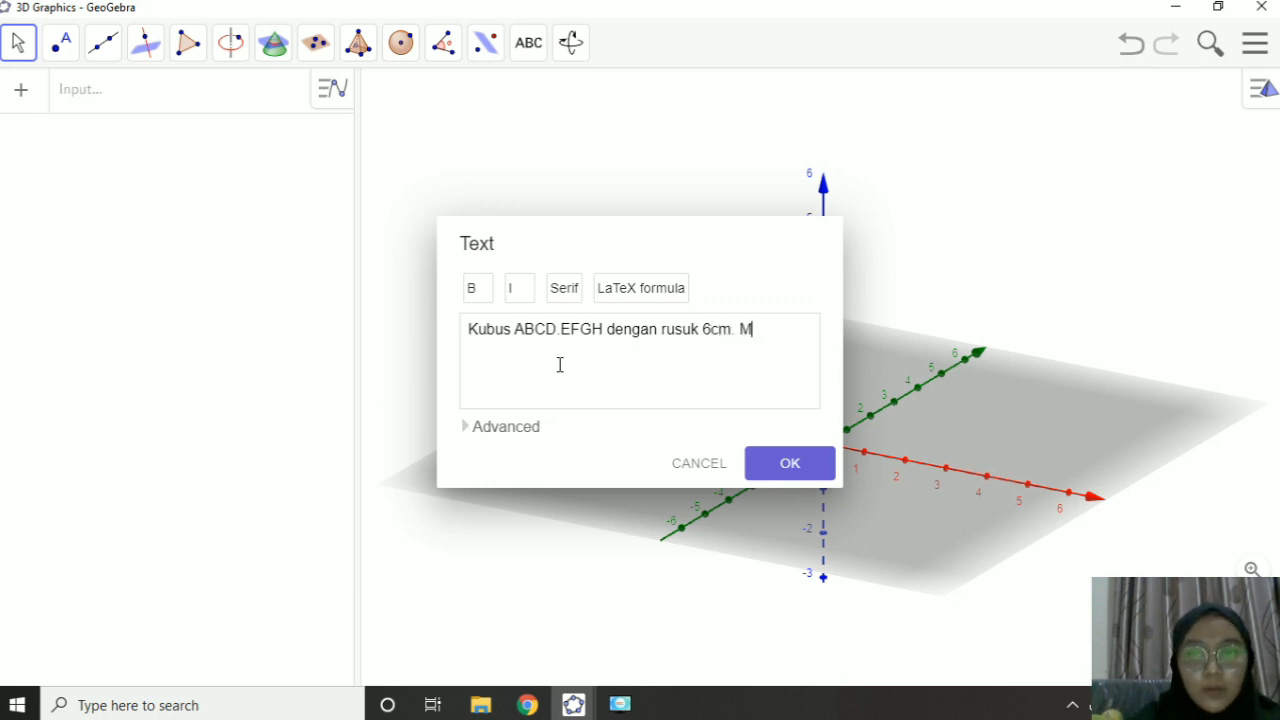
type("ka jarak")
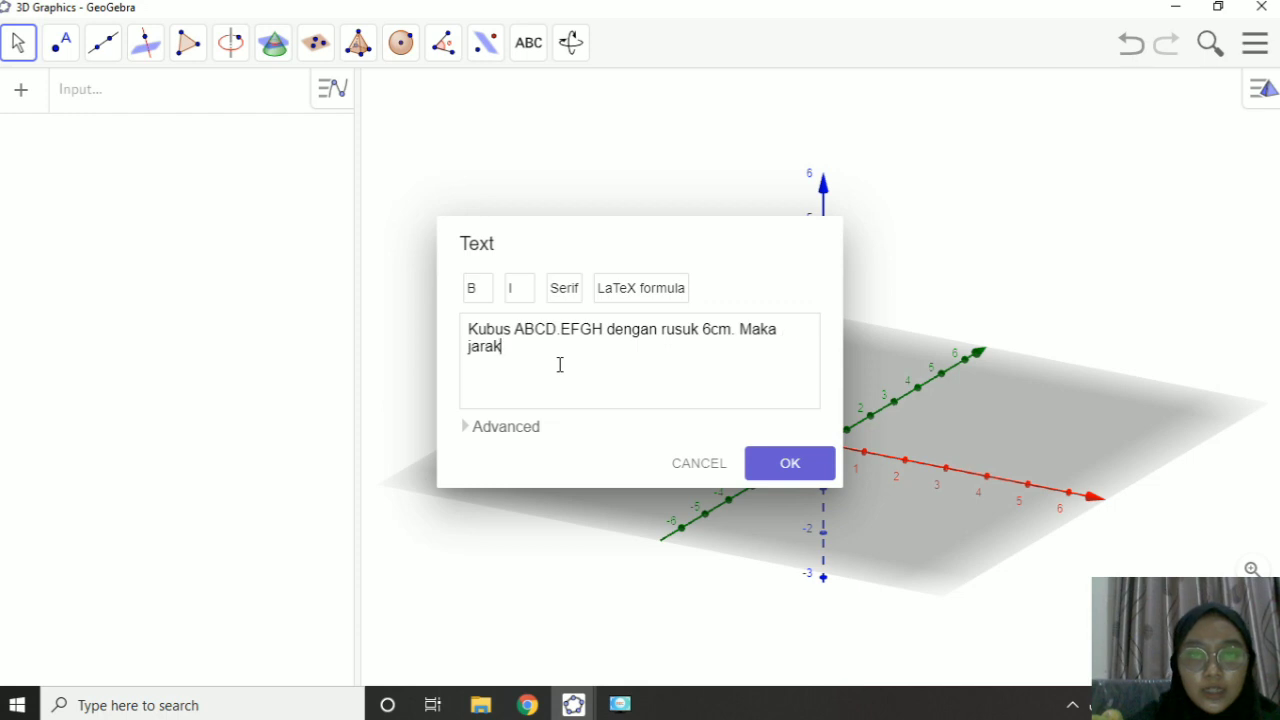
type(" titik A ke garis FH")
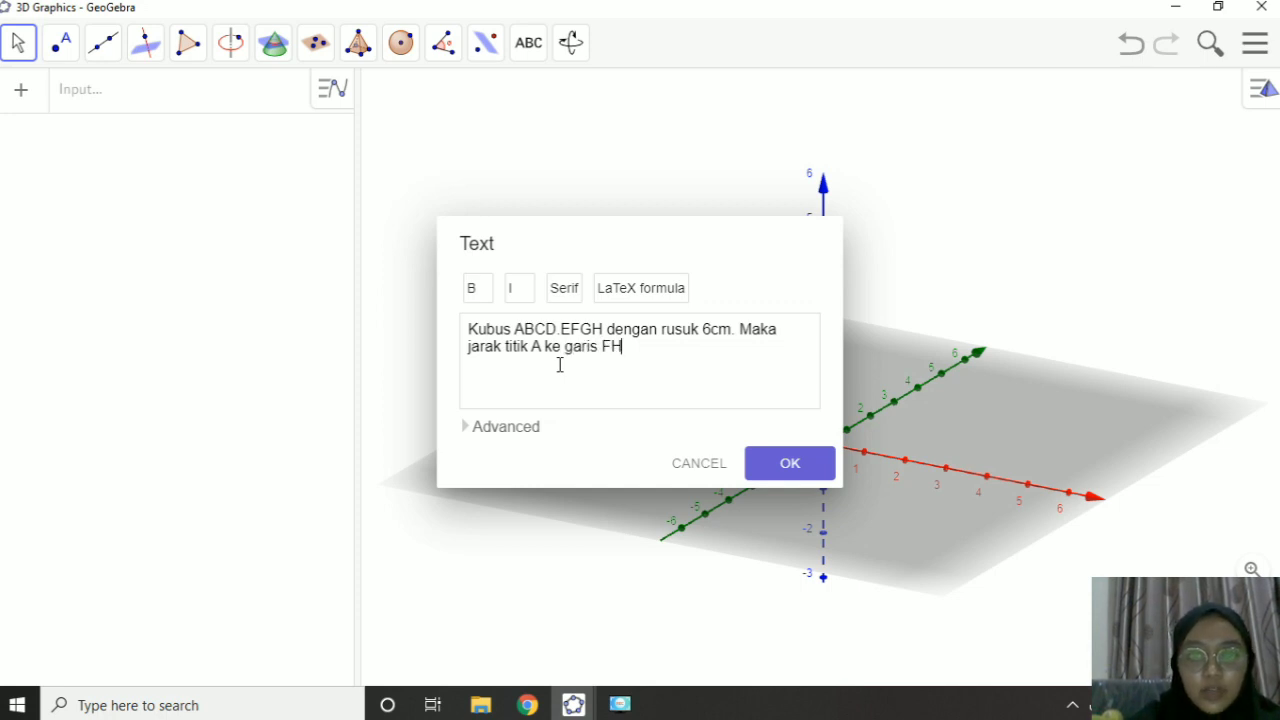
type("dalah")
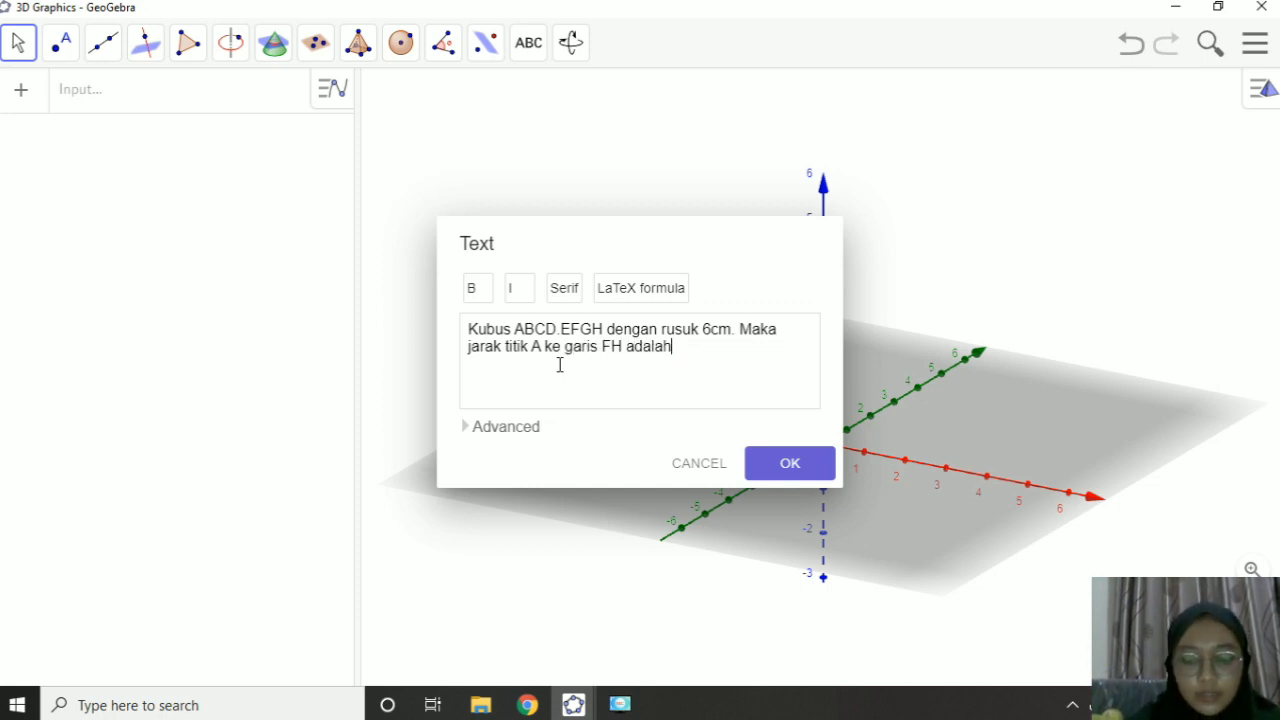
type("...")
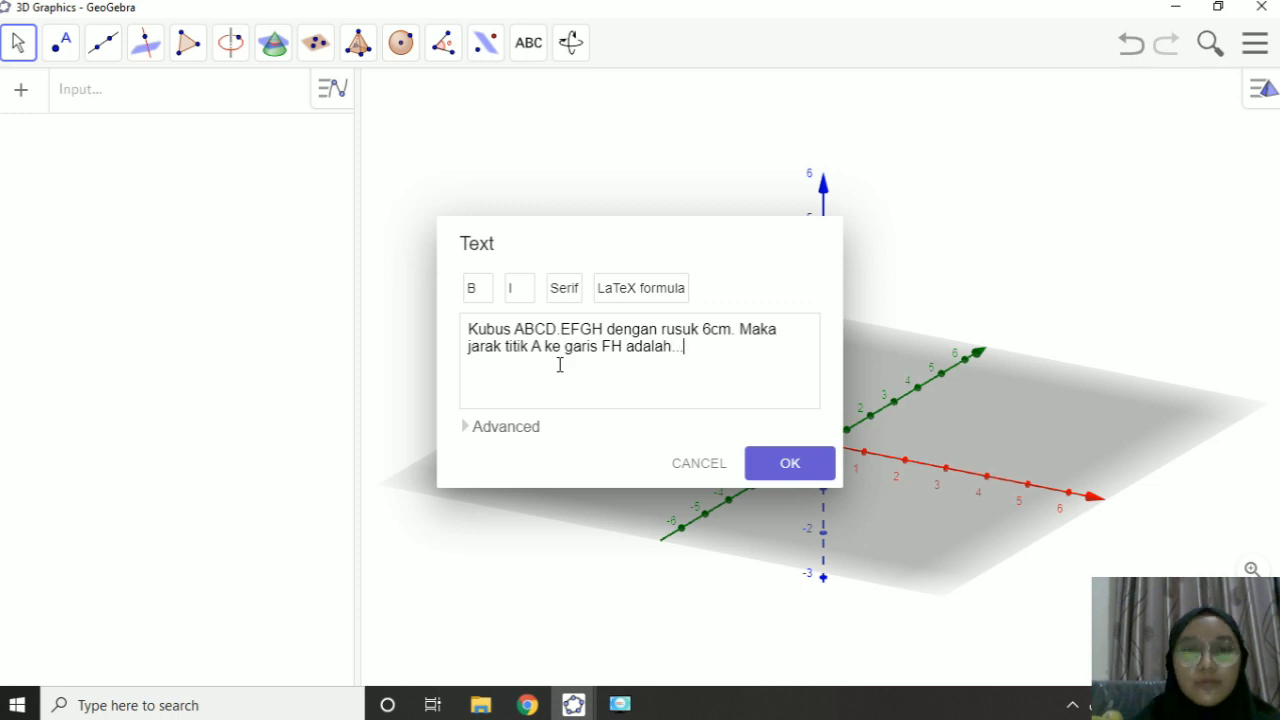
left_click(808, 479)
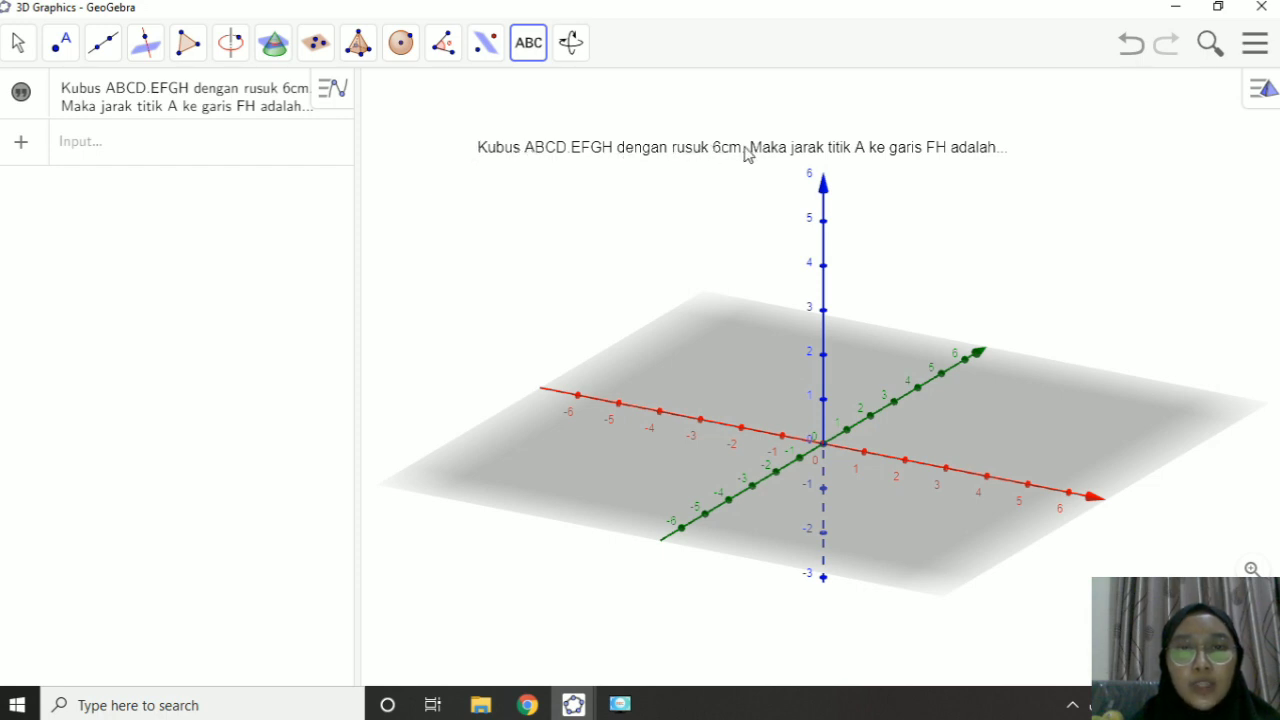
Create a cube with base edge AB on the x-axis, from the origin to (6, 0, 0)
left_click(355, 45)
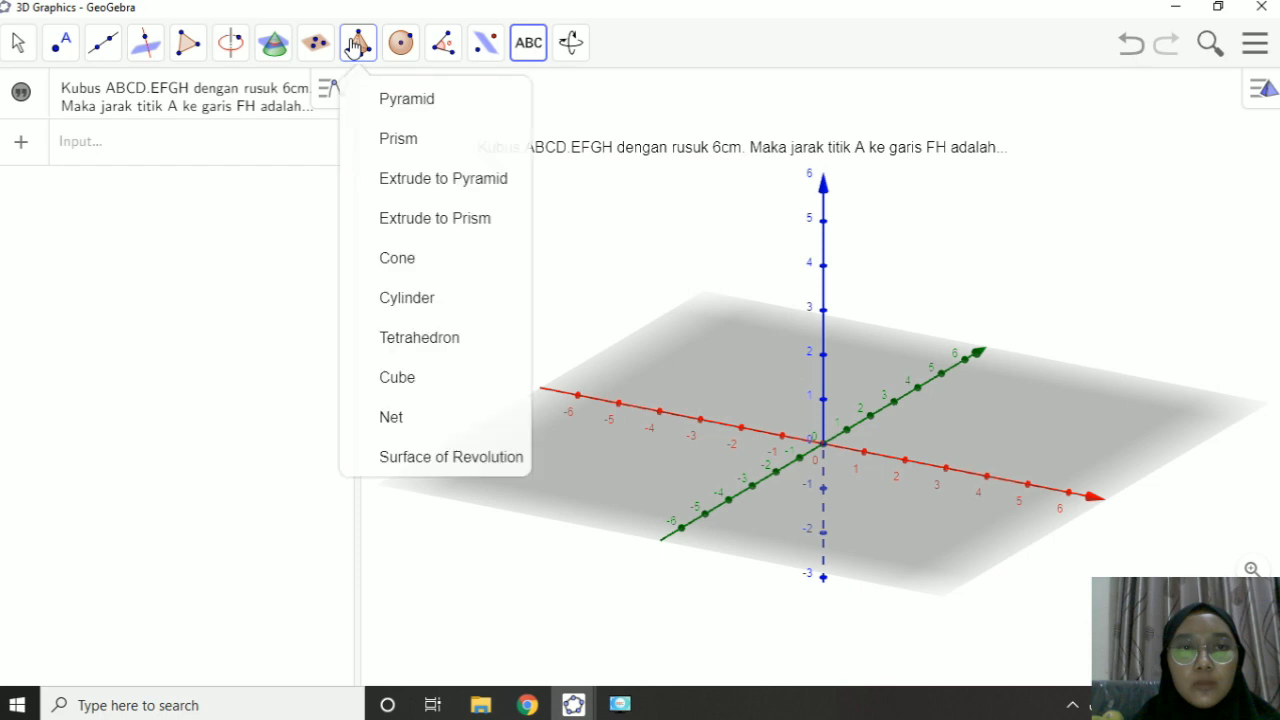
left_click(424, 385)
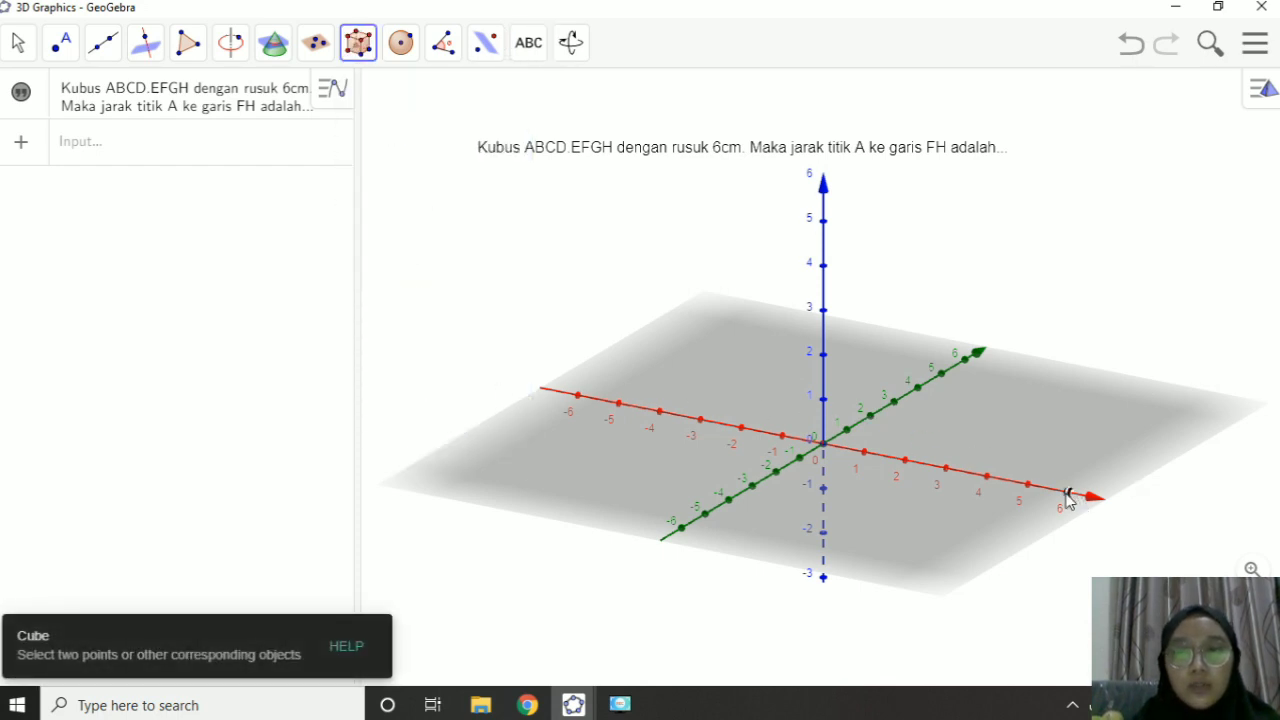
left_click(824, 446)
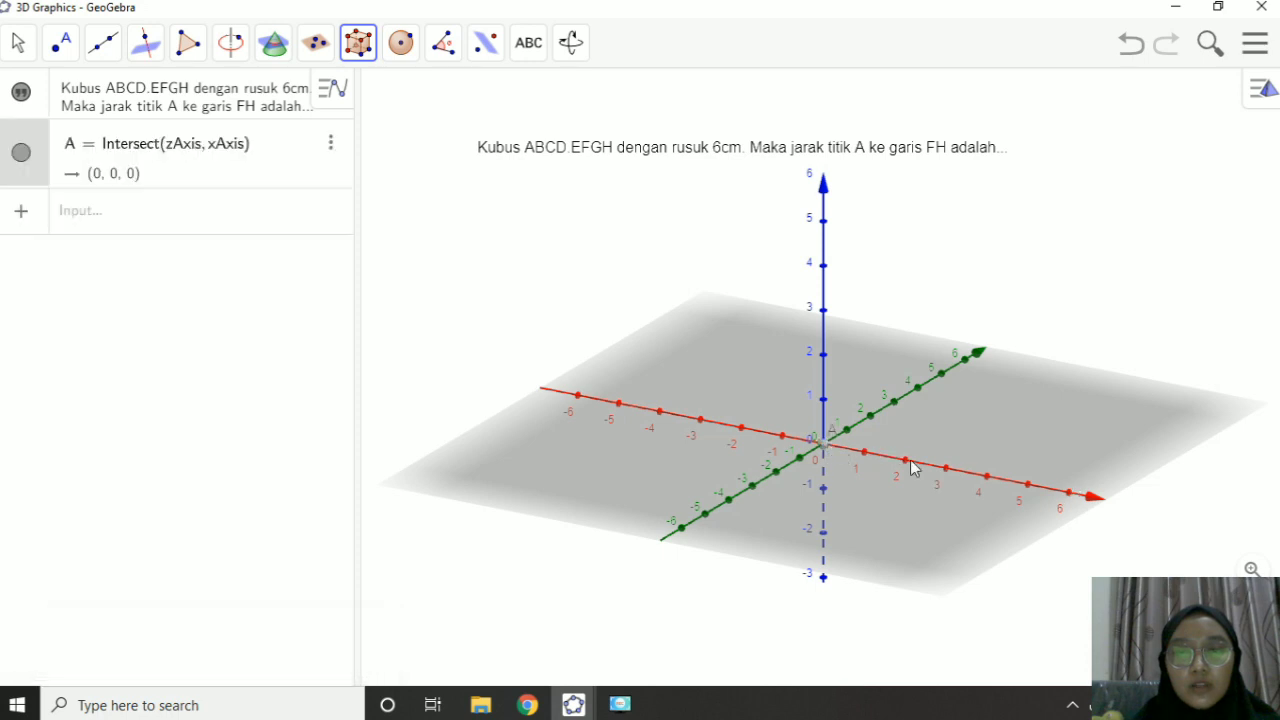
left_click(1069, 494)
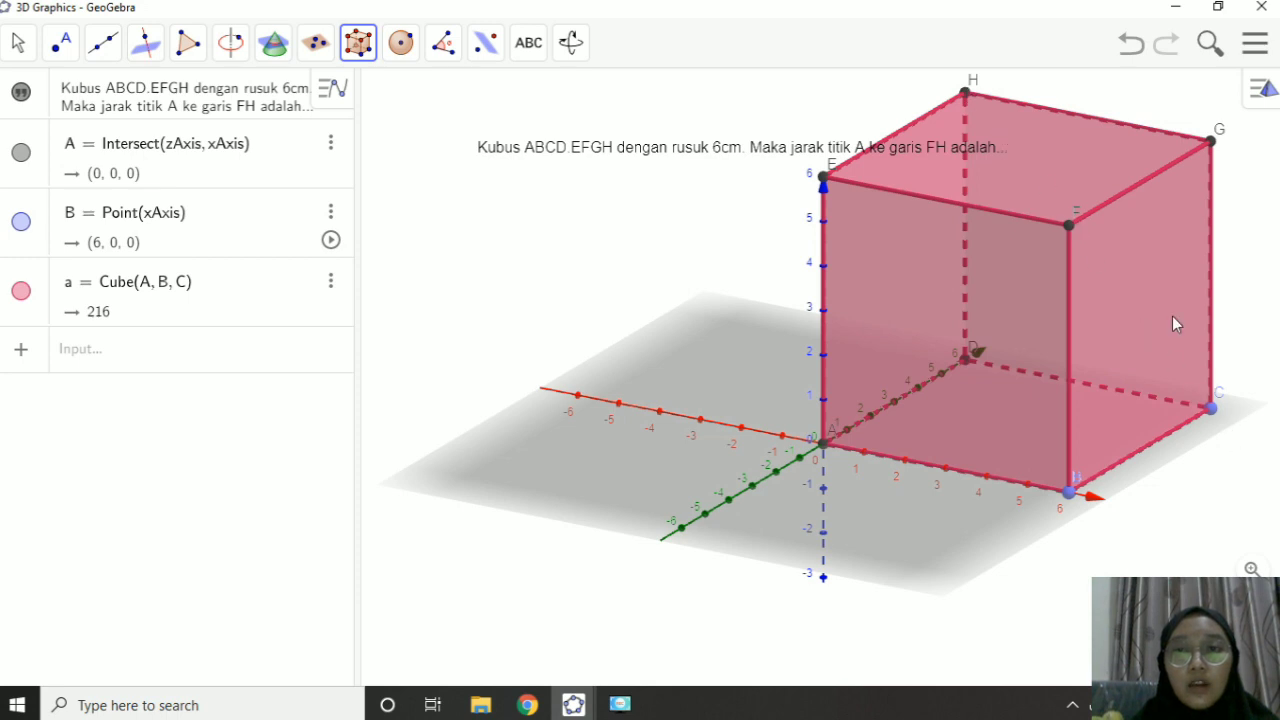
Draw a line through vertices F and H across the cube's top face
left_click(103, 42)
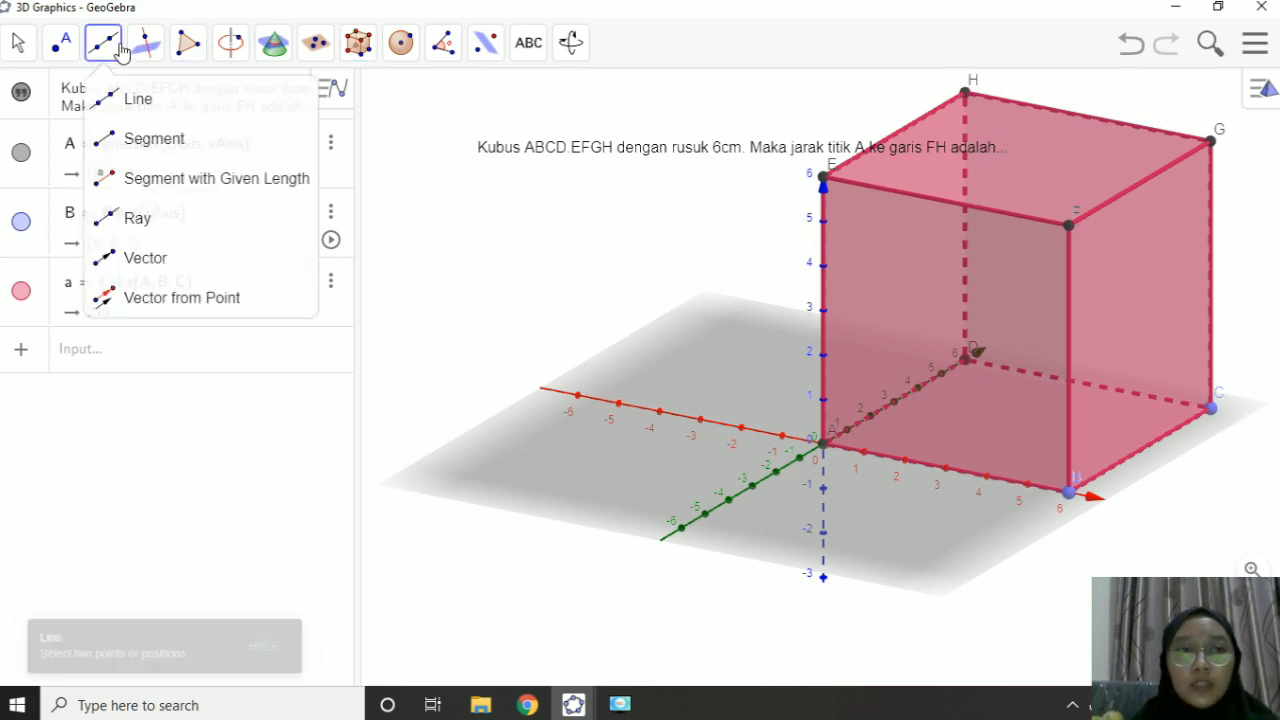
left_click(145, 42)
left_click(103, 42)
left_click(117, 98)
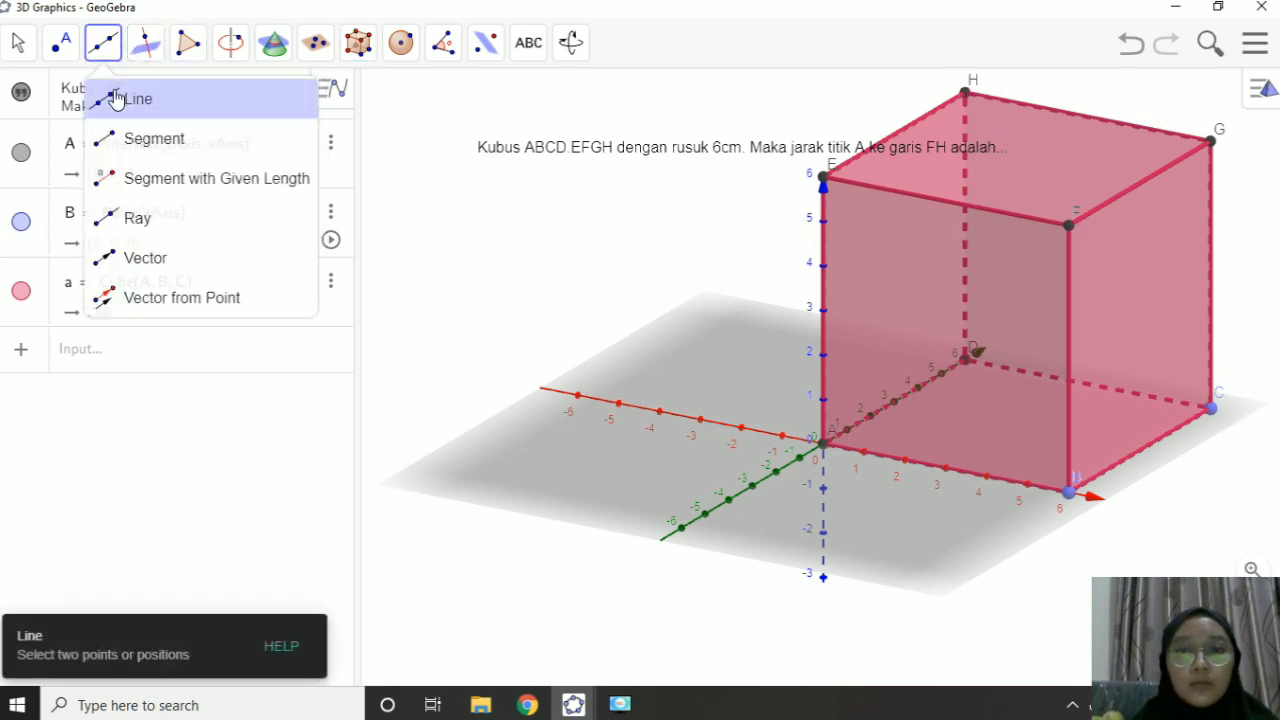
left_click(117, 98)
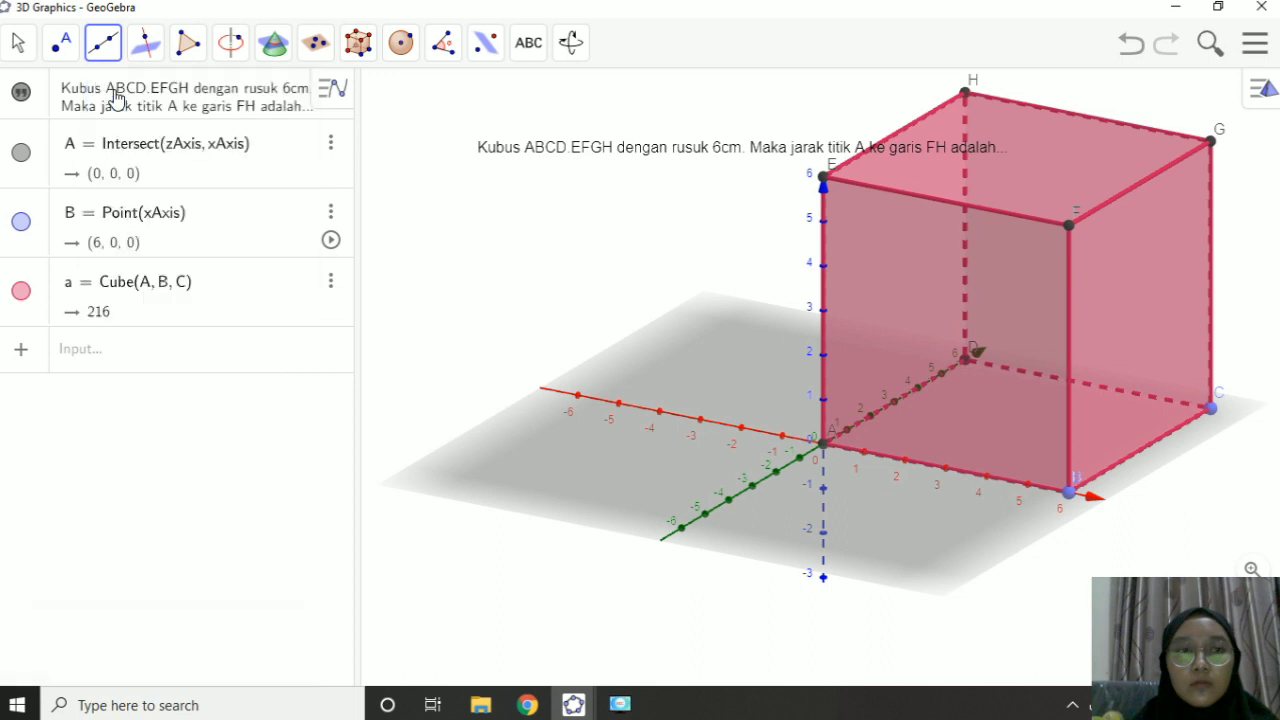
left_click(1070, 226)
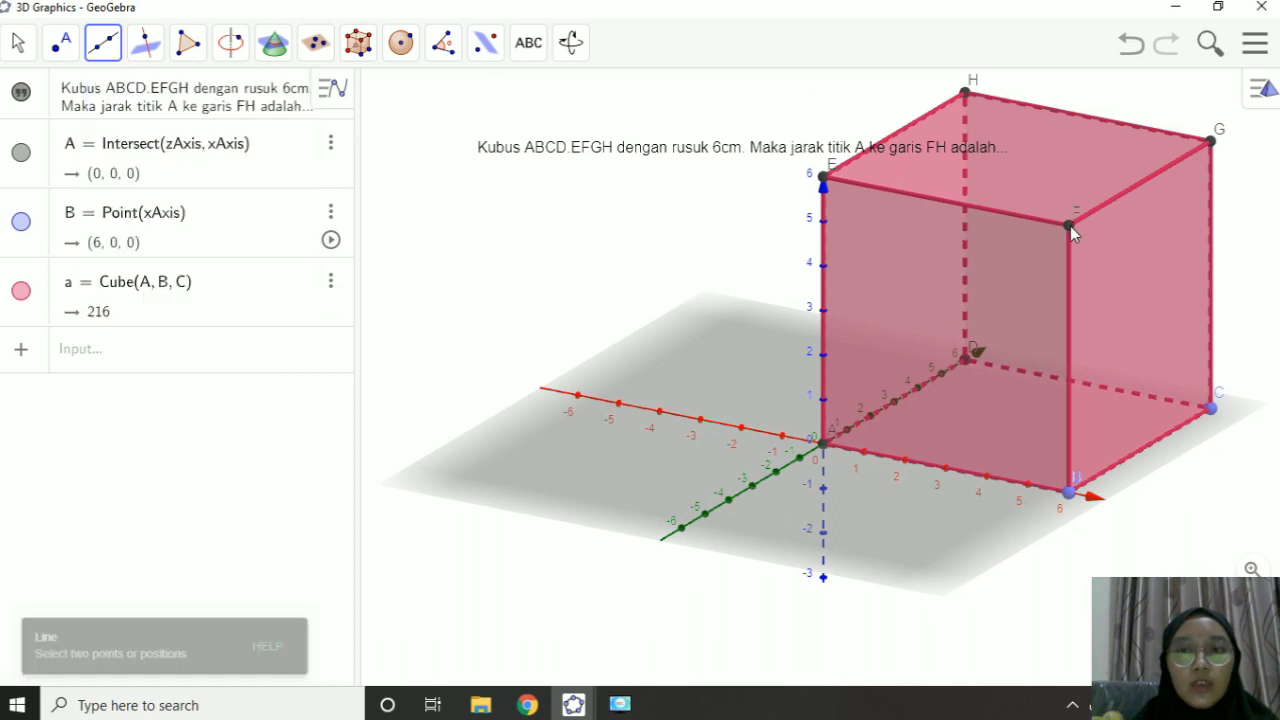
left_click(964, 92)
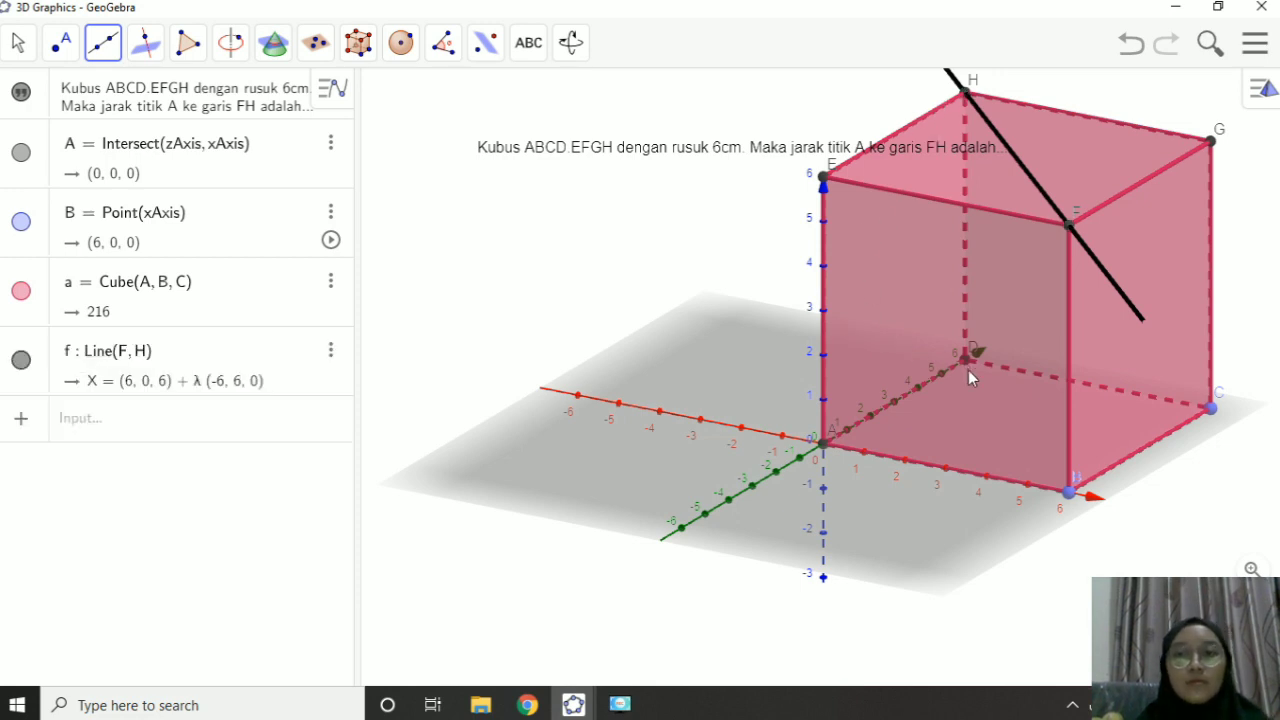
Construct a line through vertex A perpendicular to line FH
left_click(76, 50)
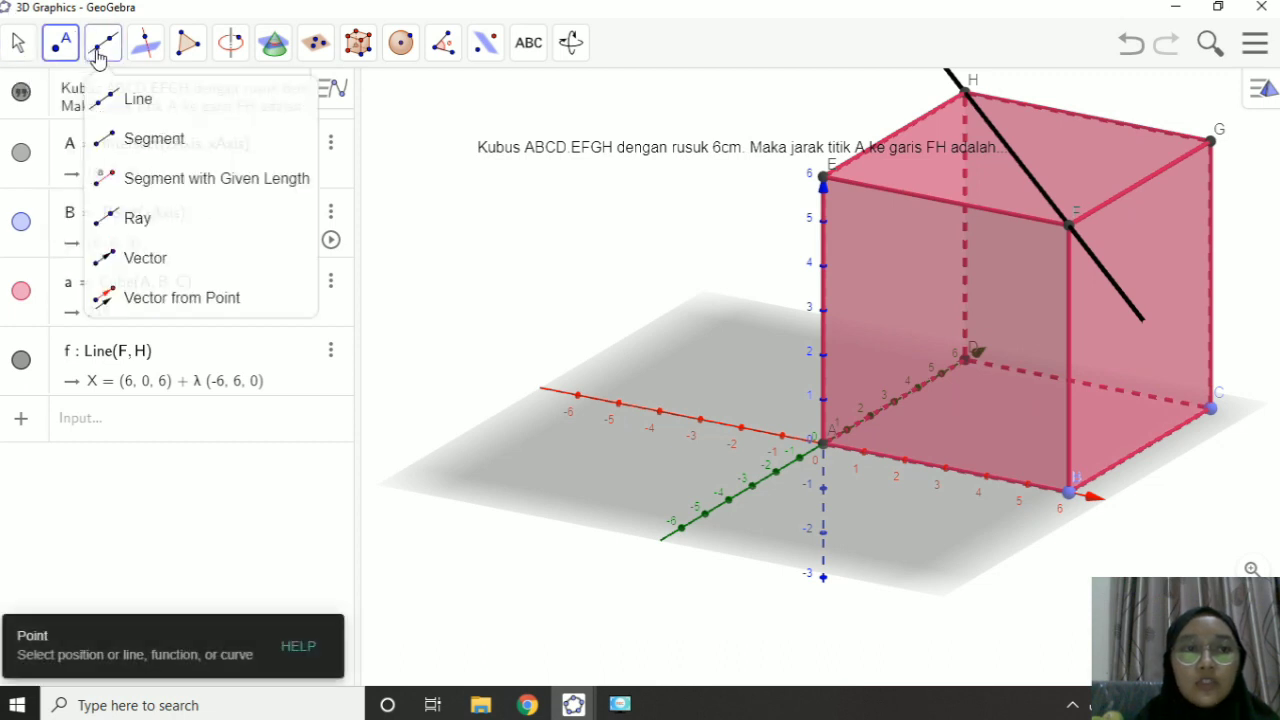
left_click(100, 50)
left_click(58, 48)
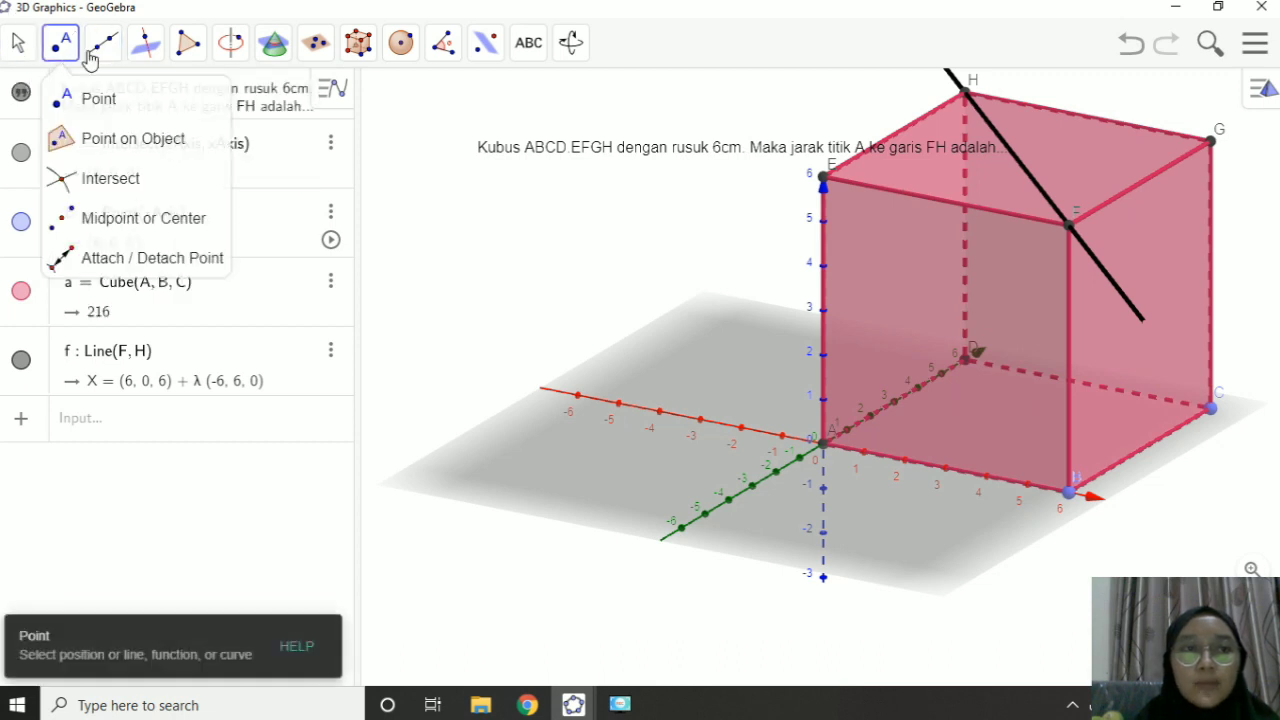
mouse_move(148, 62)
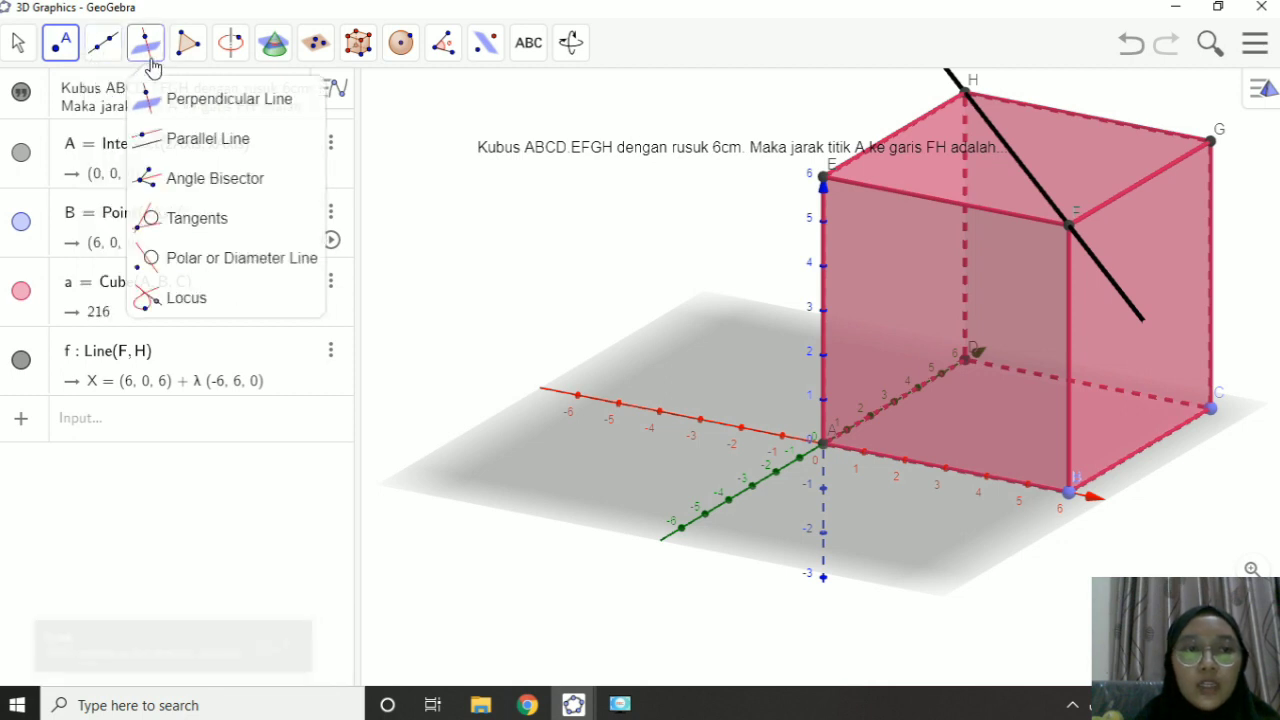
left_click(163, 100)
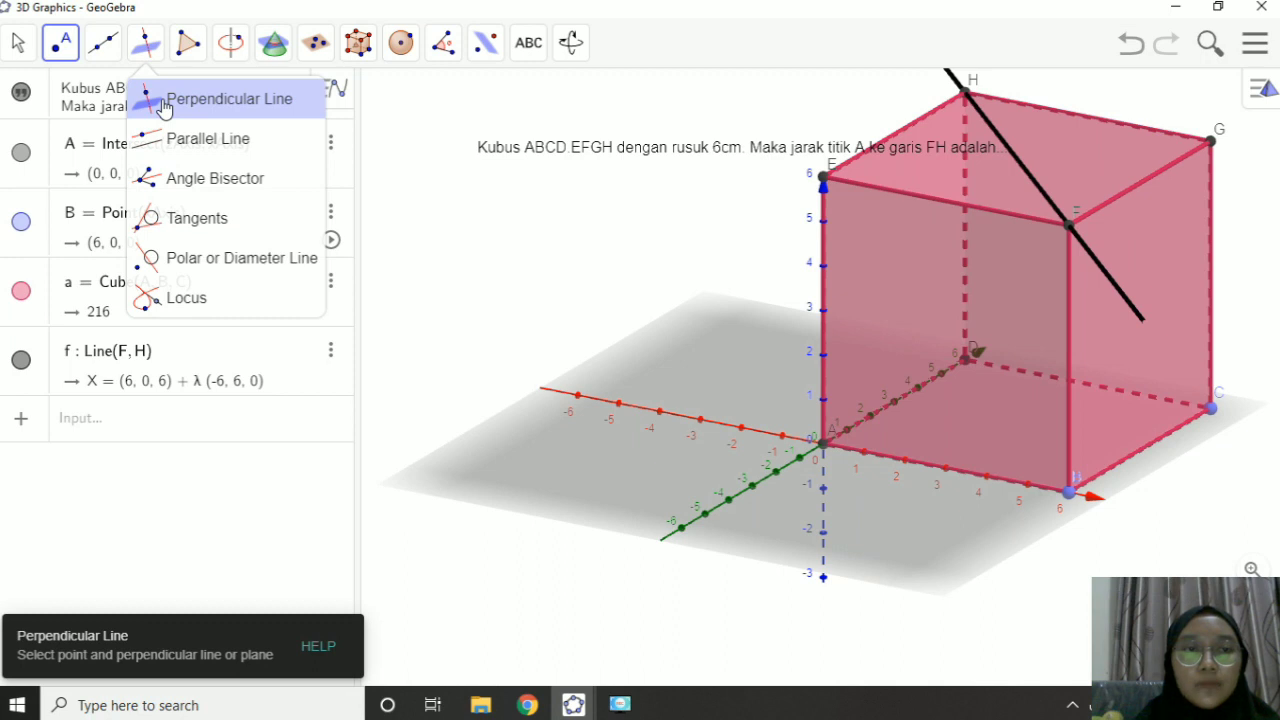
left_click(163, 100)
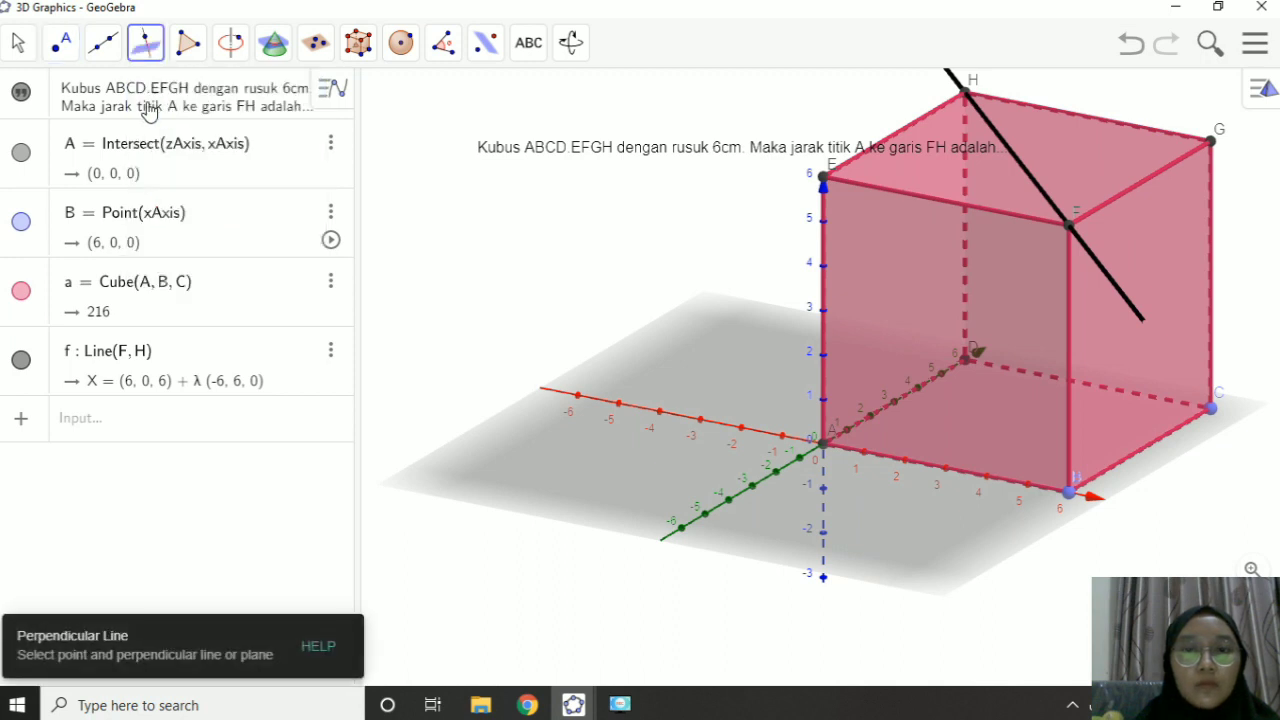
left_click(823, 446)
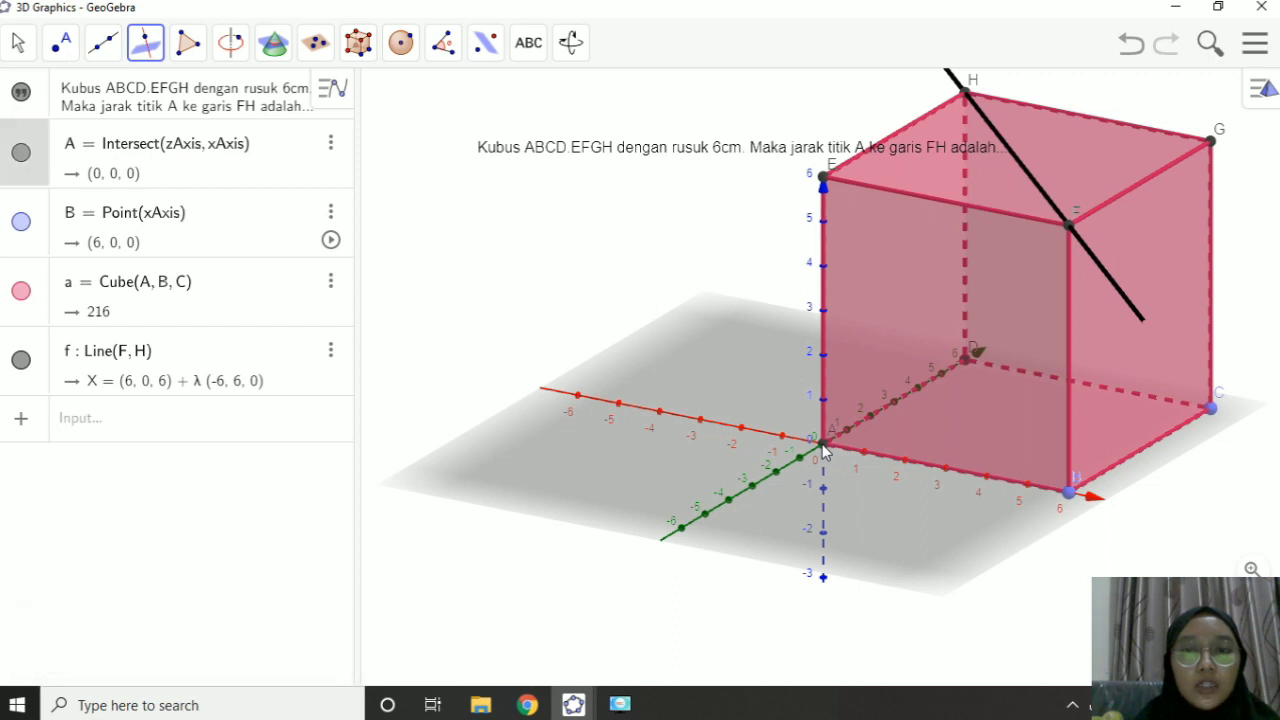
left_click(951, 79)
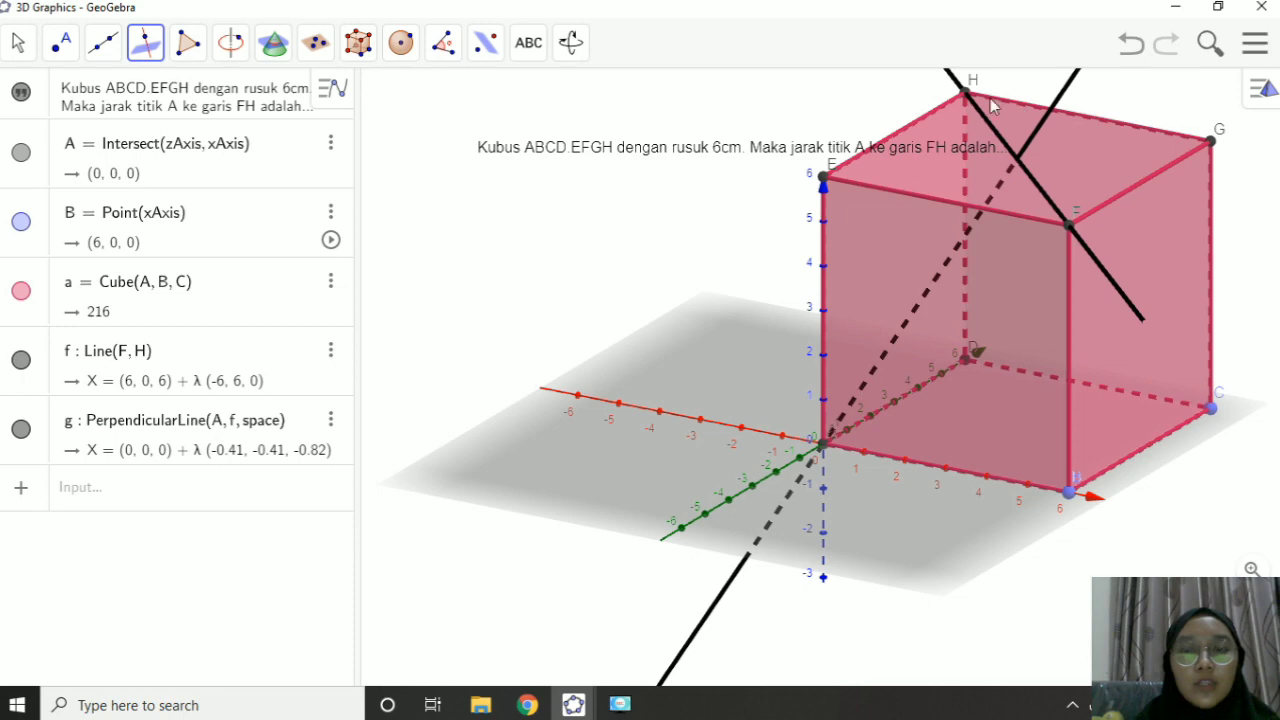
Mark the intersection point of line FH and the perpendicular line through vertex A
left_click(571, 42)
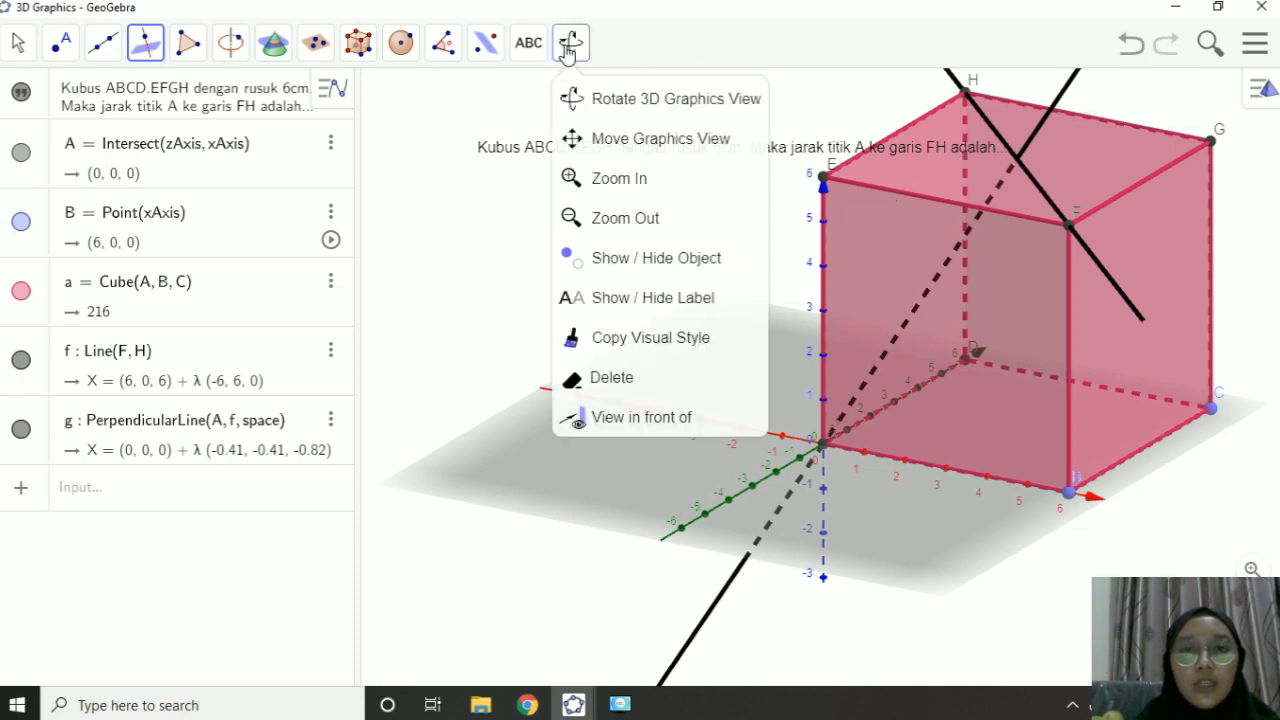
left_click(606, 108)
left_click_drag(548, 186, 601, 241)
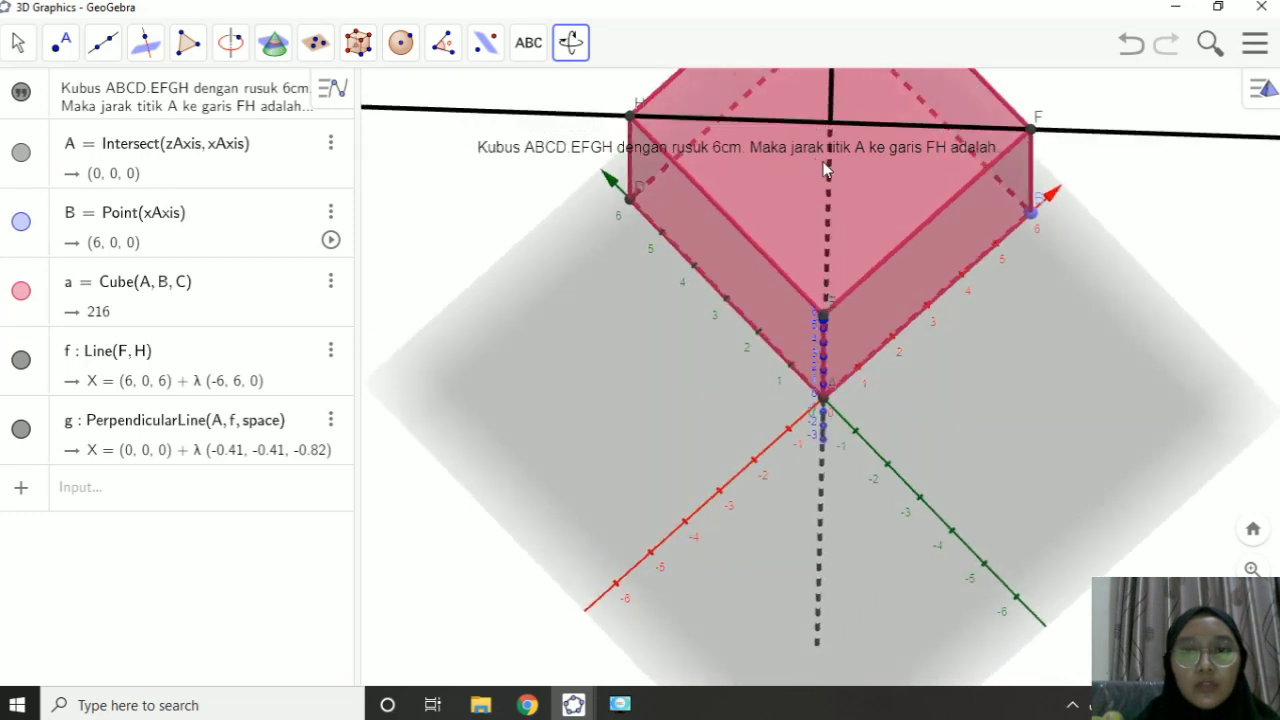
left_click_drag(500, 217, 474, 171)
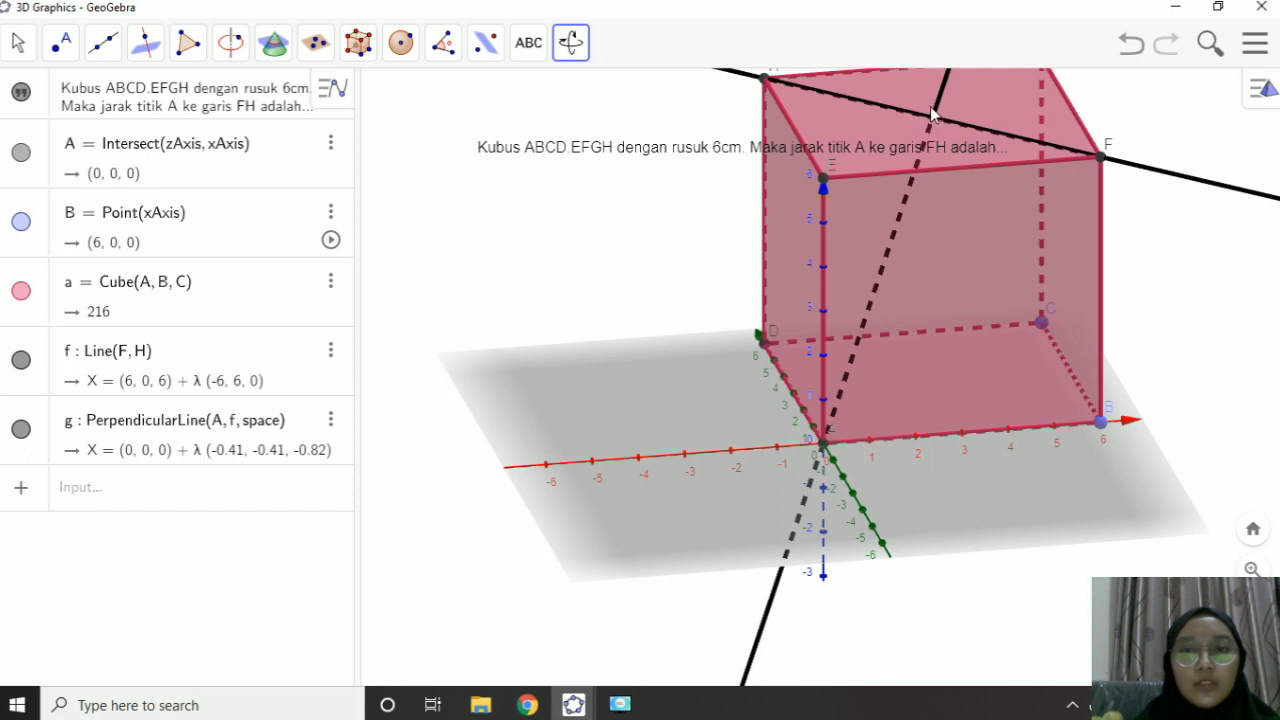
left_click(60, 42)
mouse_move(102, 42)
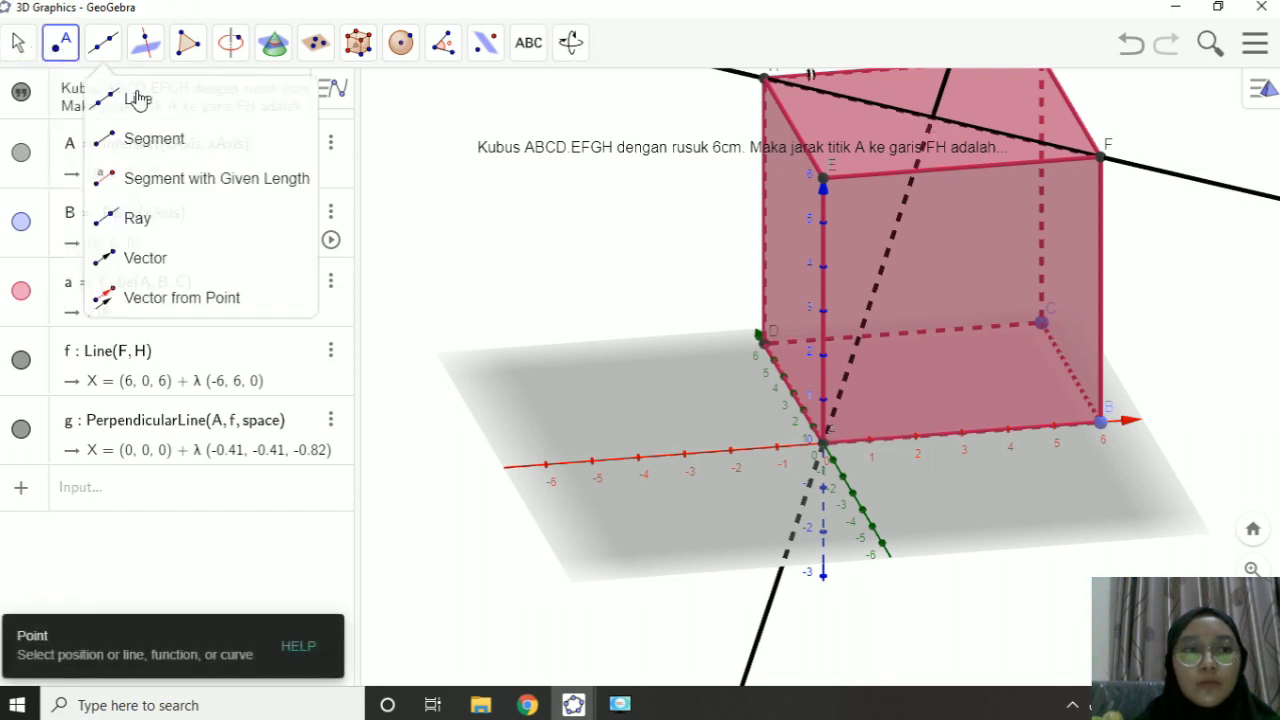
mouse_move(60, 42)
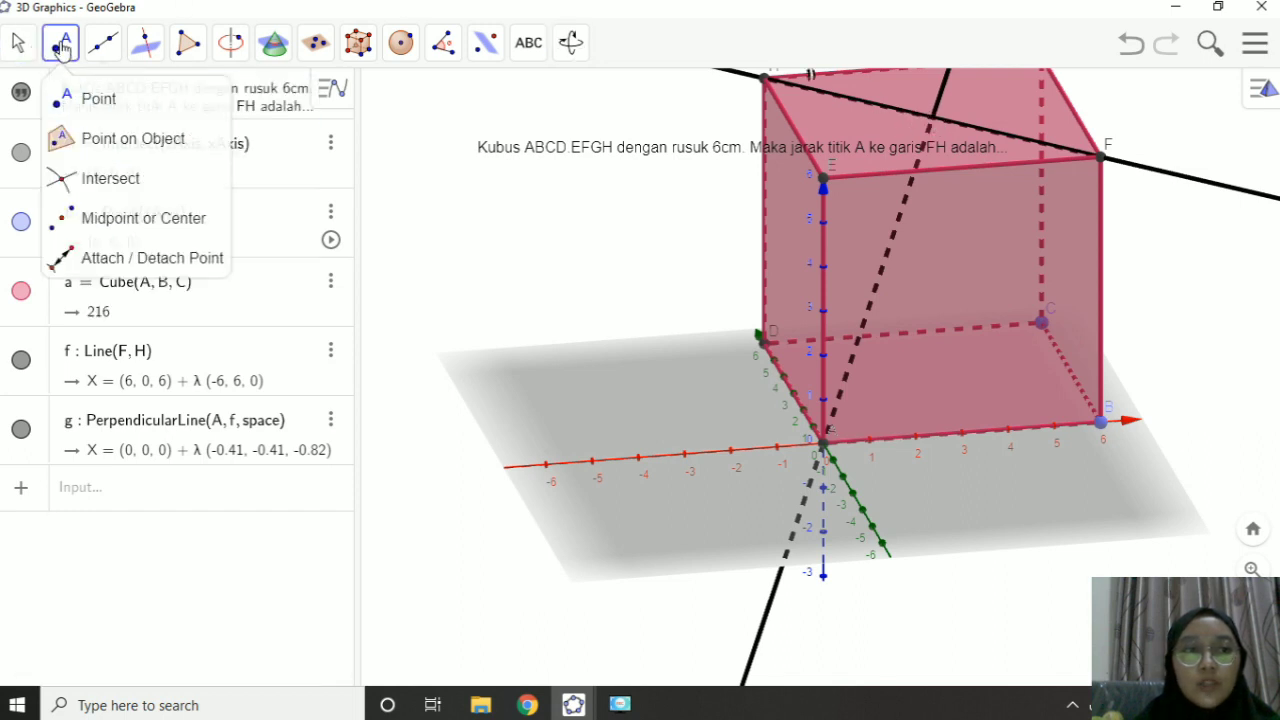
left_click(140, 182)
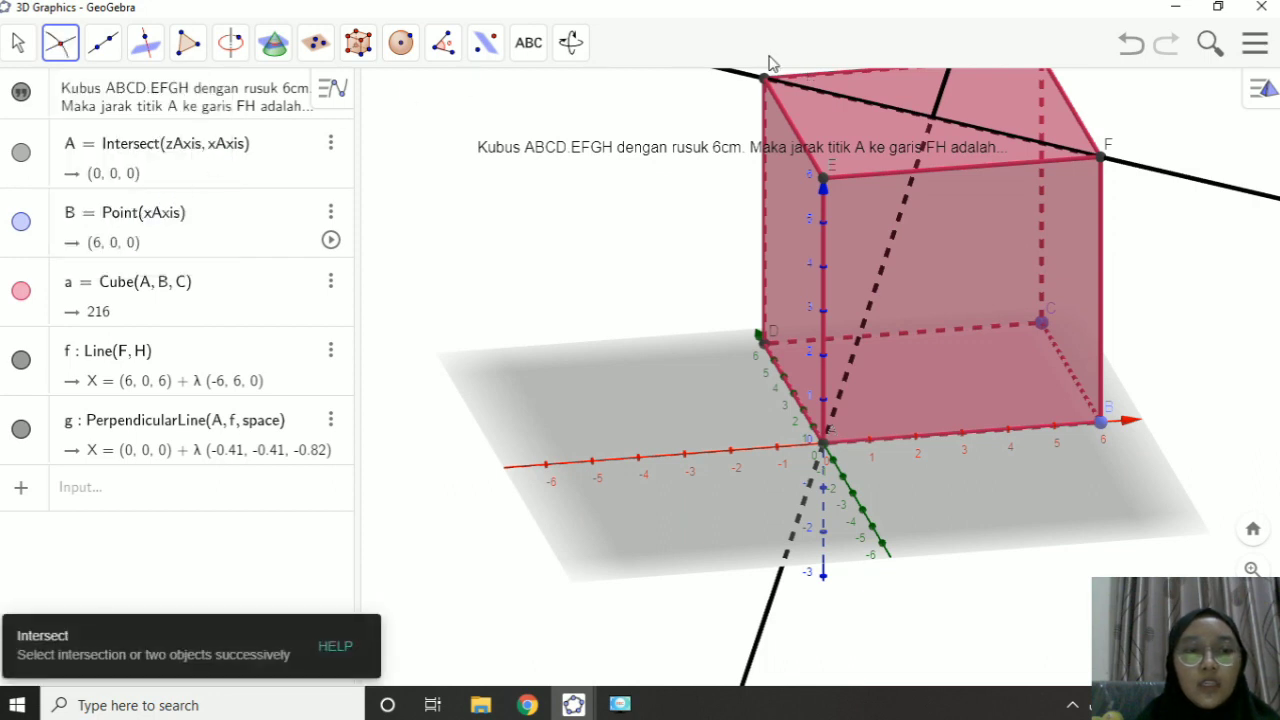
left_click(1147, 173)
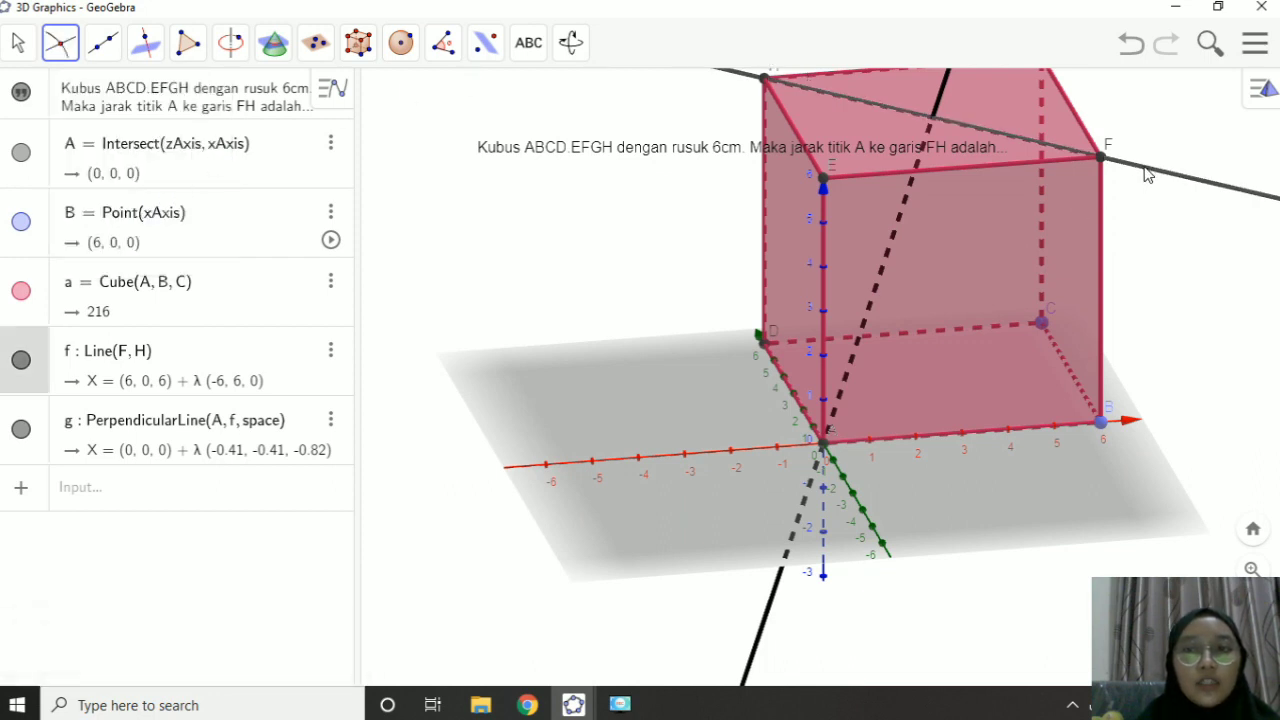
left_click(775, 598)
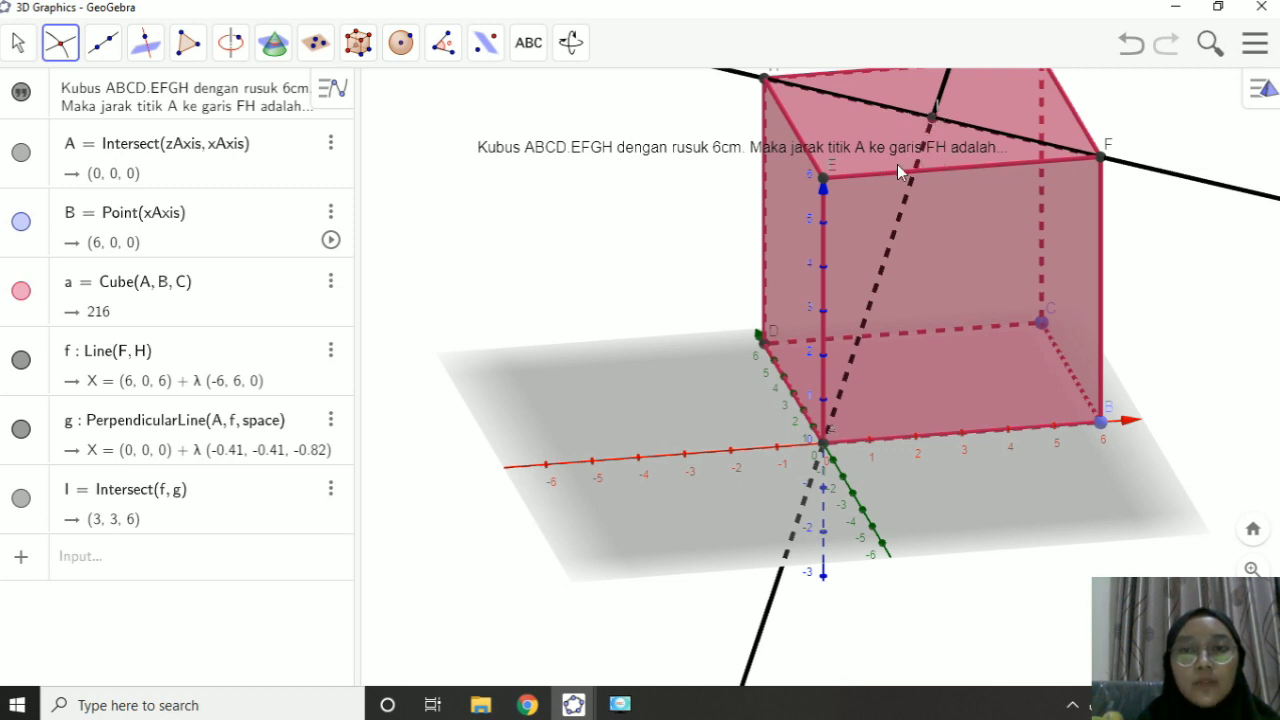
Draw a segment from vertex A to the intersection point on line FH to obtain the distance
left_click(103, 42)
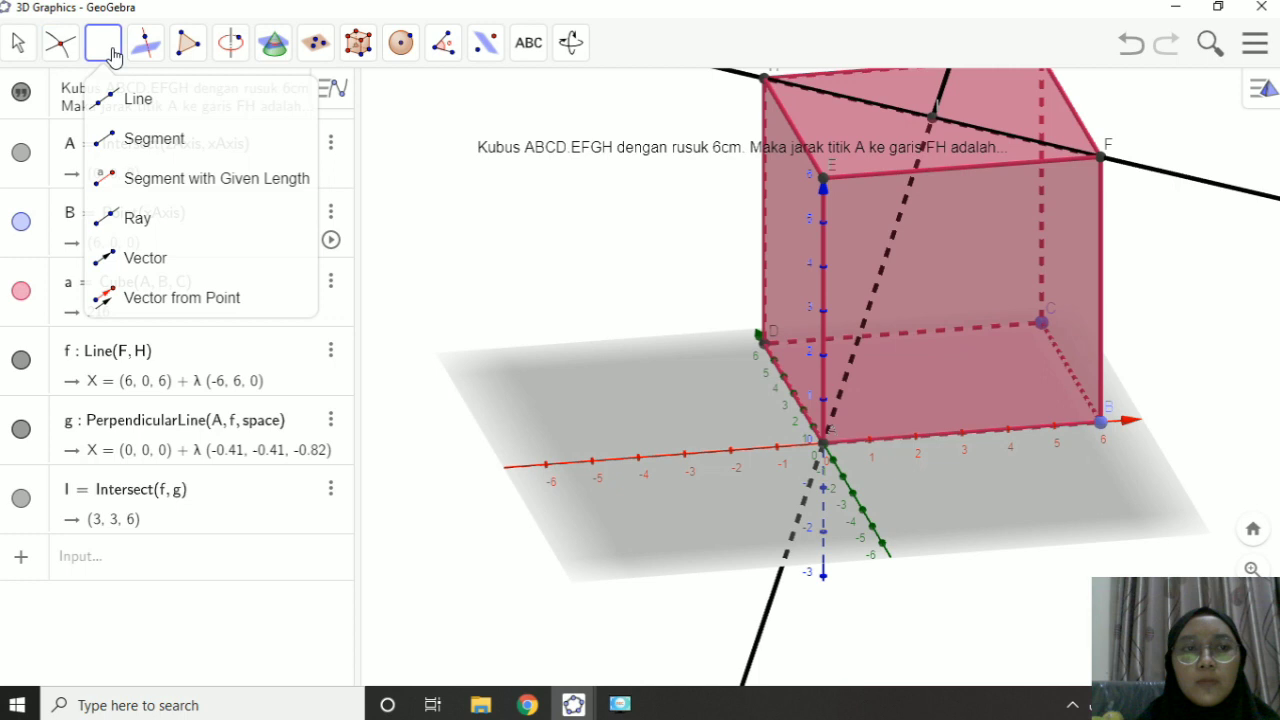
left_click(118, 140)
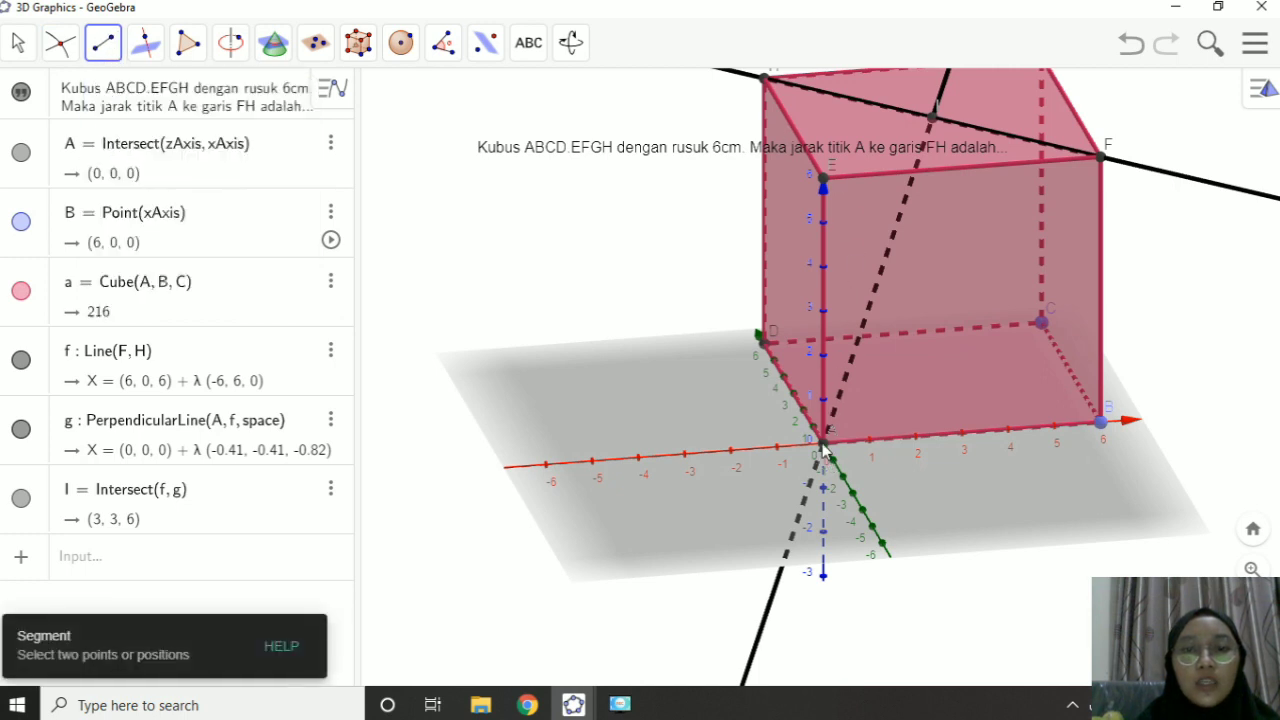
left_click(822, 448)
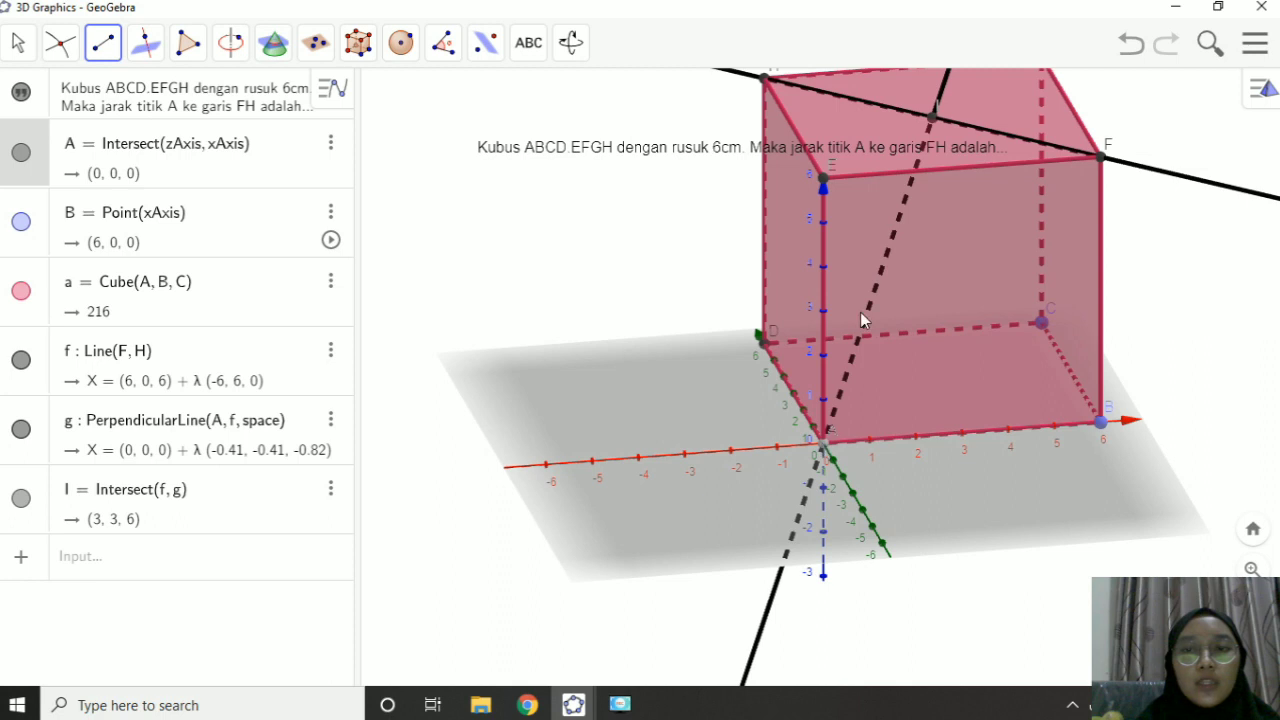
left_click(930, 120)
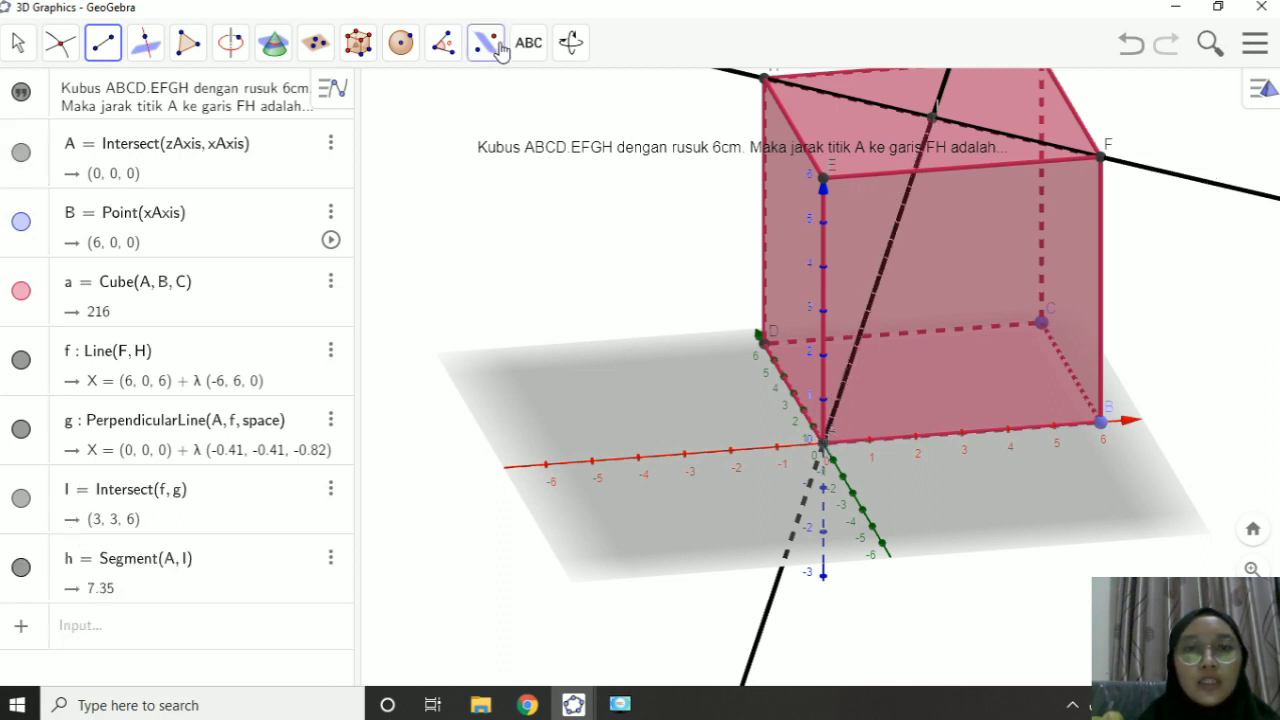
Examine the segment from A to line FH from several angles, and minimize the open construction windows to reveal the desktop
left_click(567, 42)
left_click_drag(1133, 215, 1060, 223)
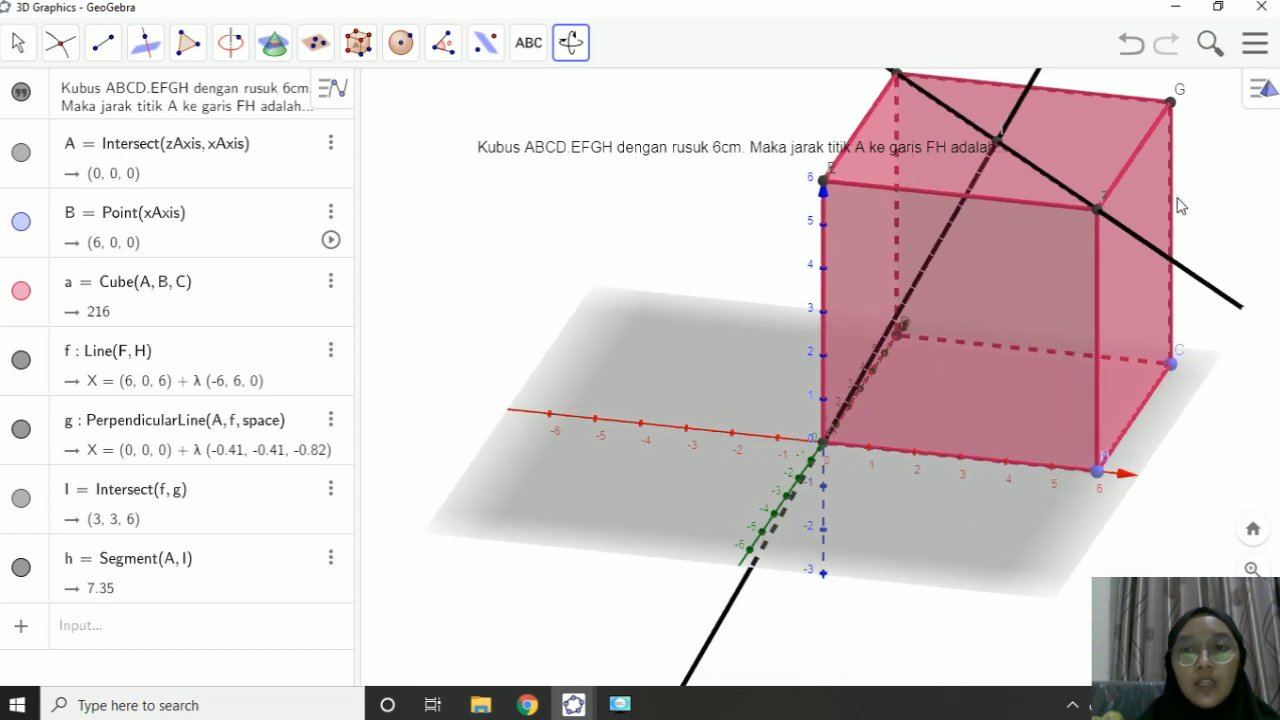
left_click_drag(1181, 198, 1168, 204)
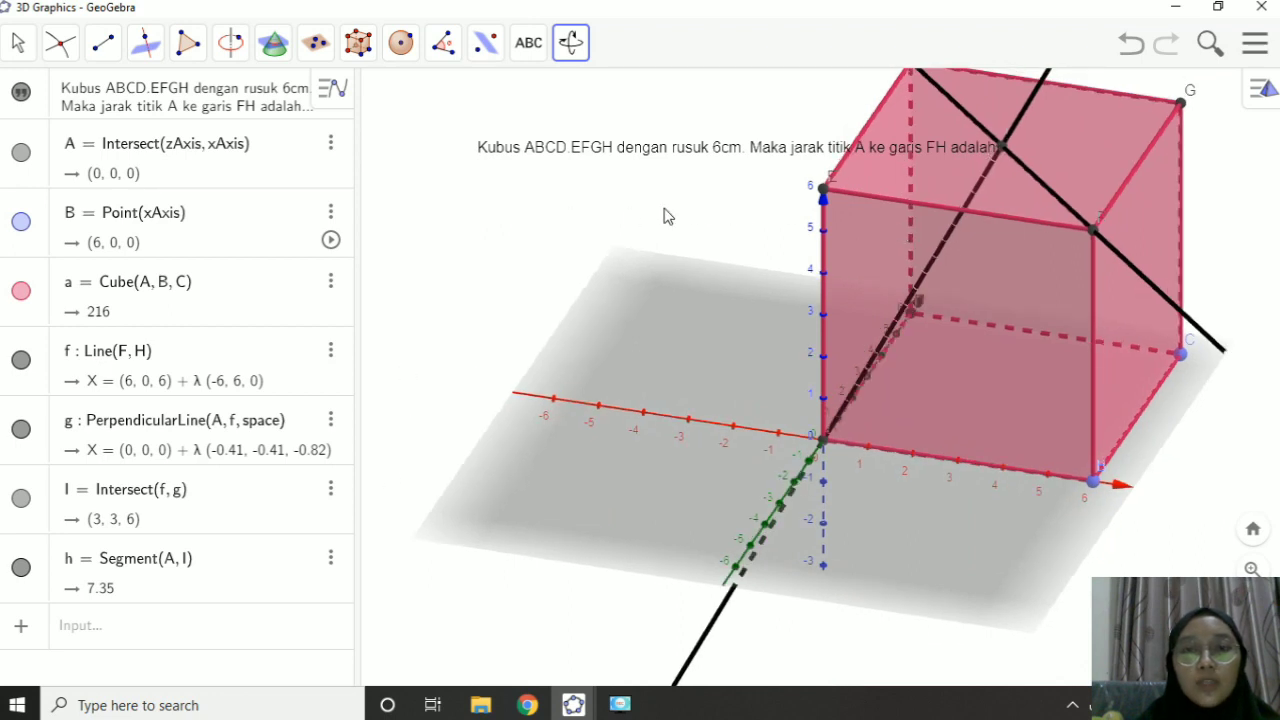
left_click_drag(665, 215, 668, 198)
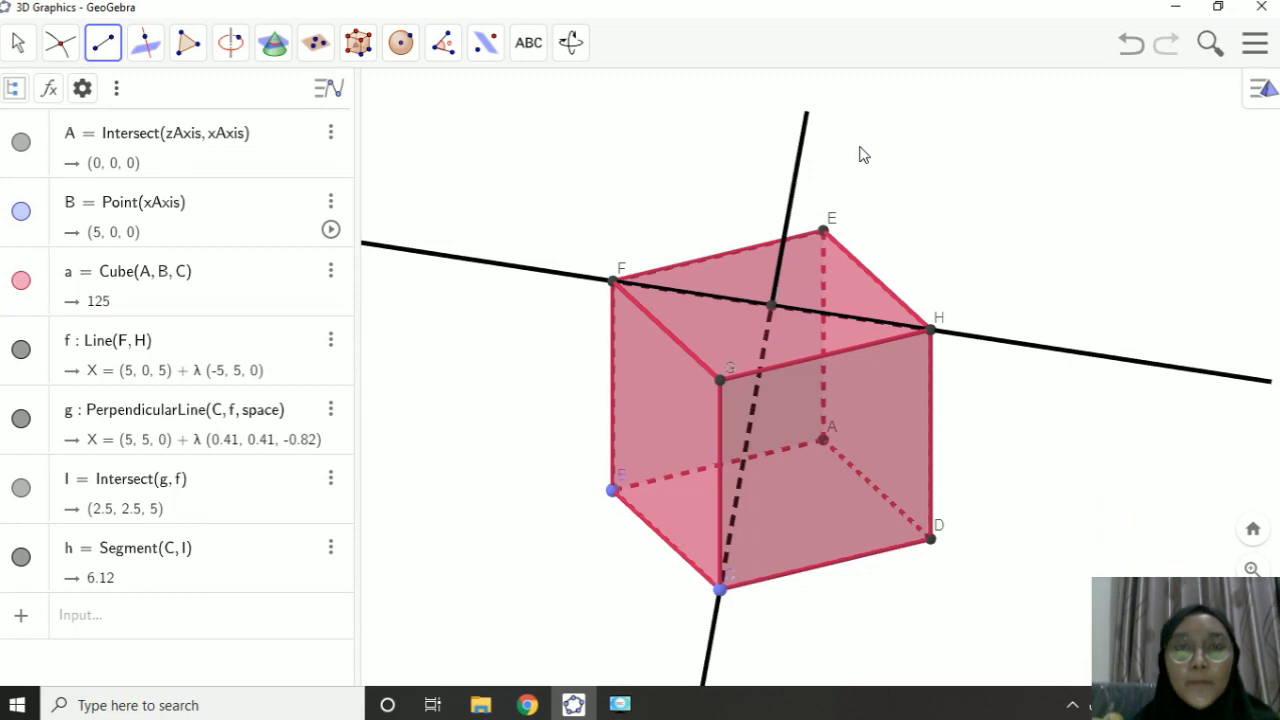
left_click(1182, 18)
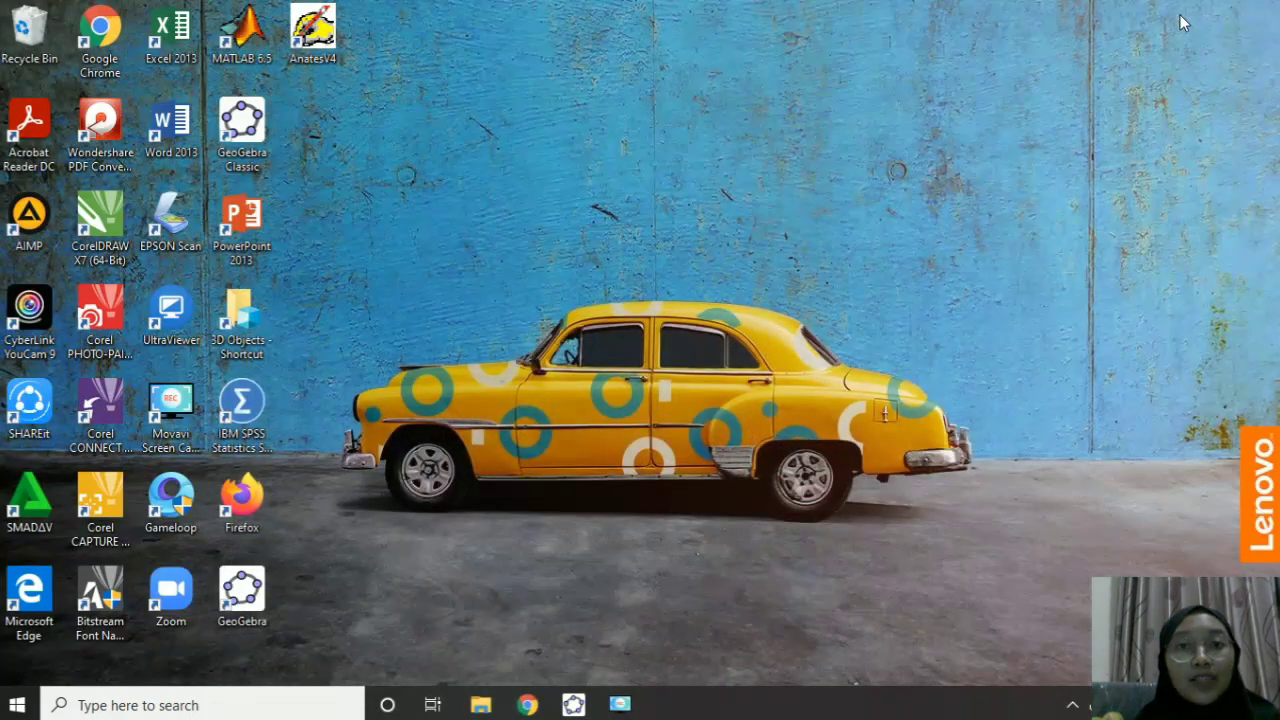